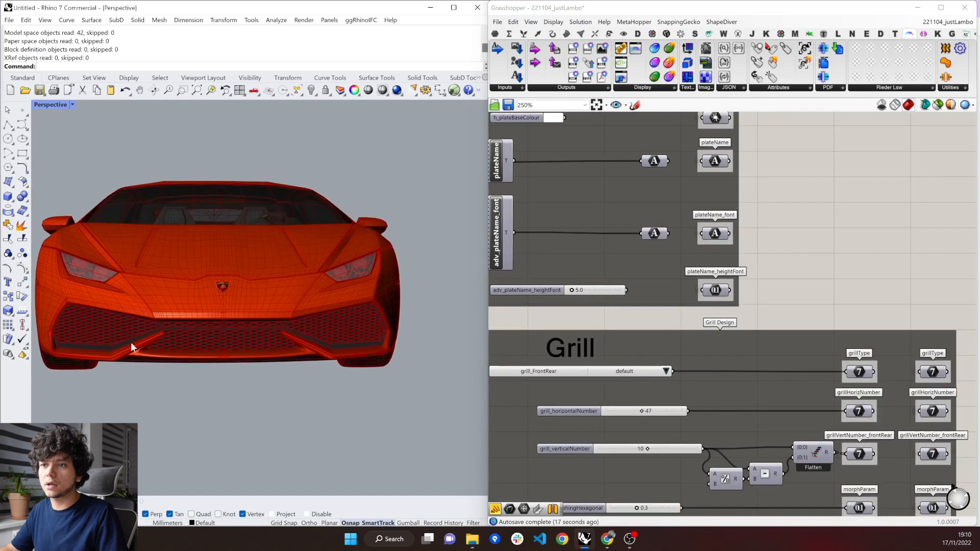
Try the hexagon and staggered patterns for the front and rear grill in the Grill group.
{"action": "left_click", "coordinate": [665, 372]}
{"action": "left_click", "coordinate": [680, 392]}
{"action": "scroll", "coordinate": [236, 356], "scroll_direction": "up", "scroll_amount": 3}
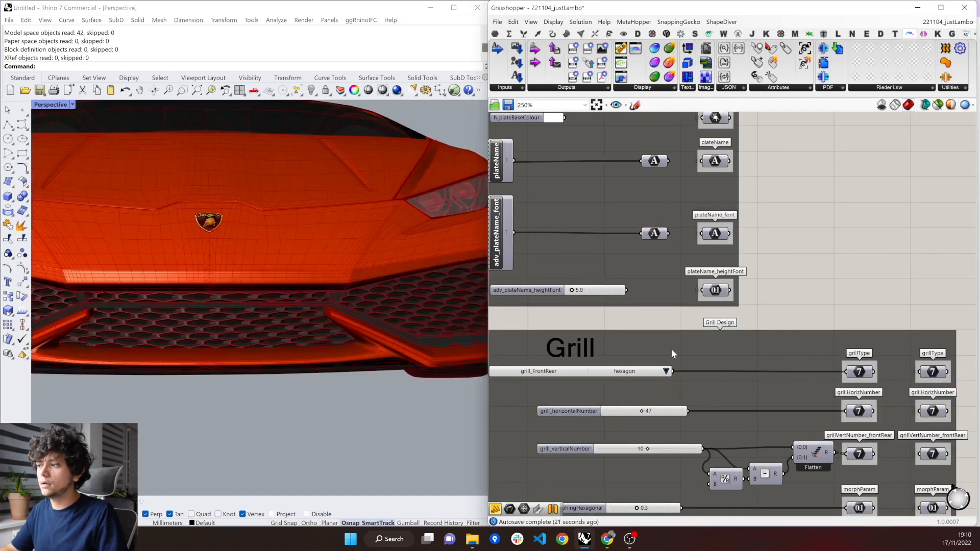
{"action": "left_click", "coordinate": [666, 371]}
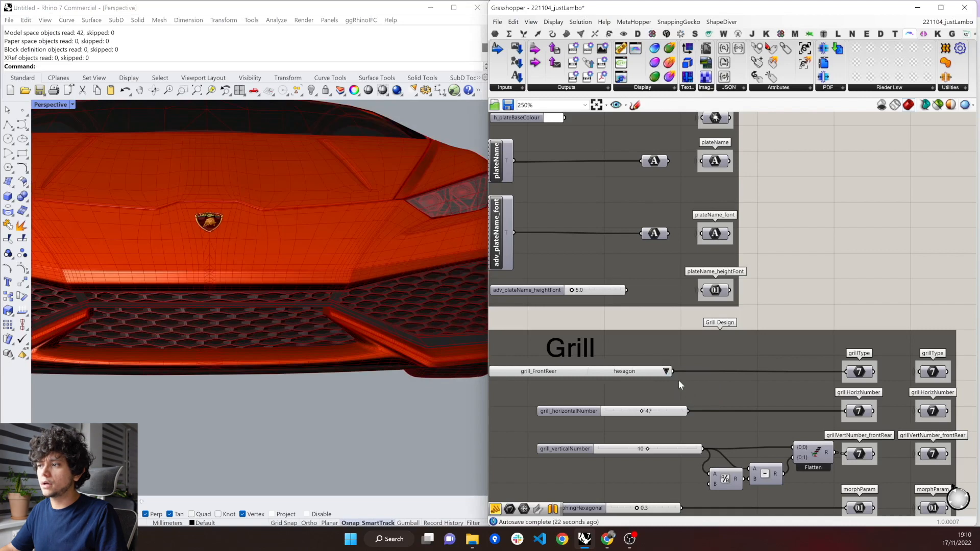
Set the front and rear grill pattern to triangle and view it on the car's front.
{"action": "left_click", "coordinate": [666, 370]}
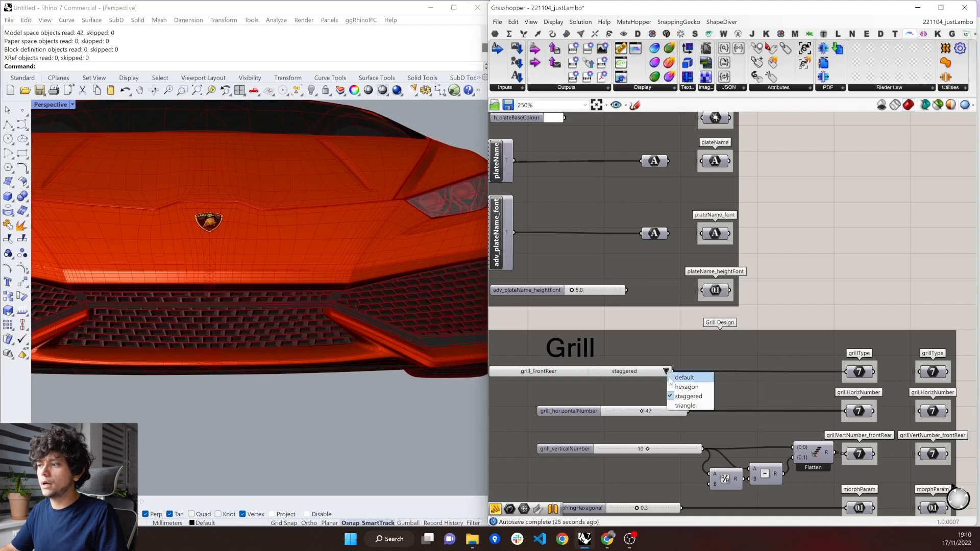
{"action": "left_click", "coordinate": [678, 403]}
{"action": "scroll", "coordinate": [289, 364], "scroll_direction": "down", "scroll_amount": 5}
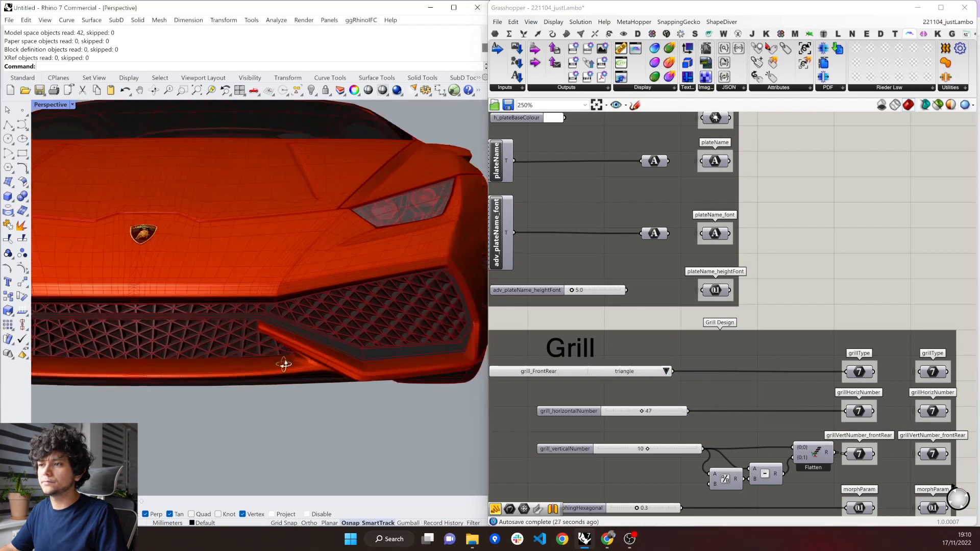
{"action": "right_click_drag", "start_coordinate": [304, 355], "coordinate": [295, 357]}
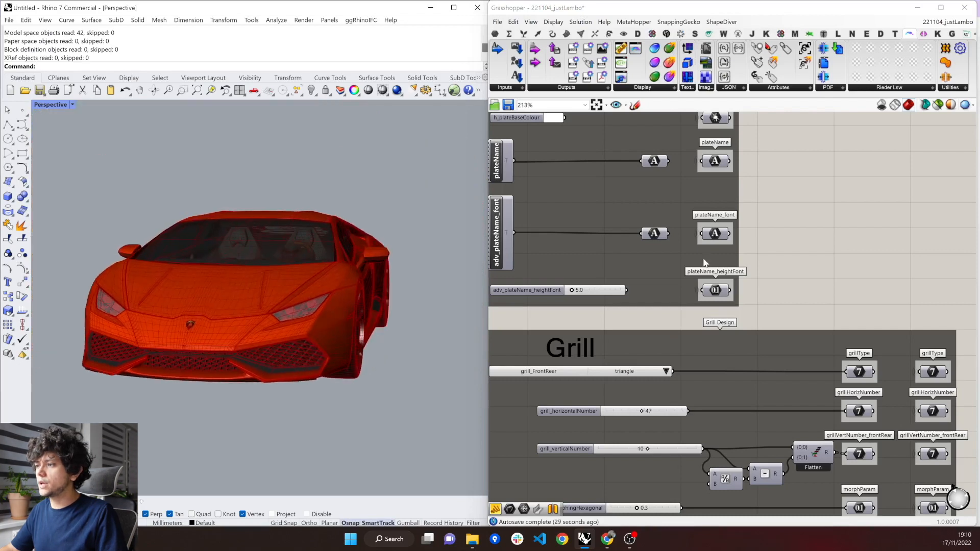
Set the number of Spokes to 6 in the Wheel Design group, with the front wheel in view.
{"action": "scroll", "coordinate": [663, 252], "scroll_direction": "down", "scroll_amount": 3}
{"action": "scroll", "coordinate": [633, 236], "scroll_direction": "down", "scroll_amount": 4}
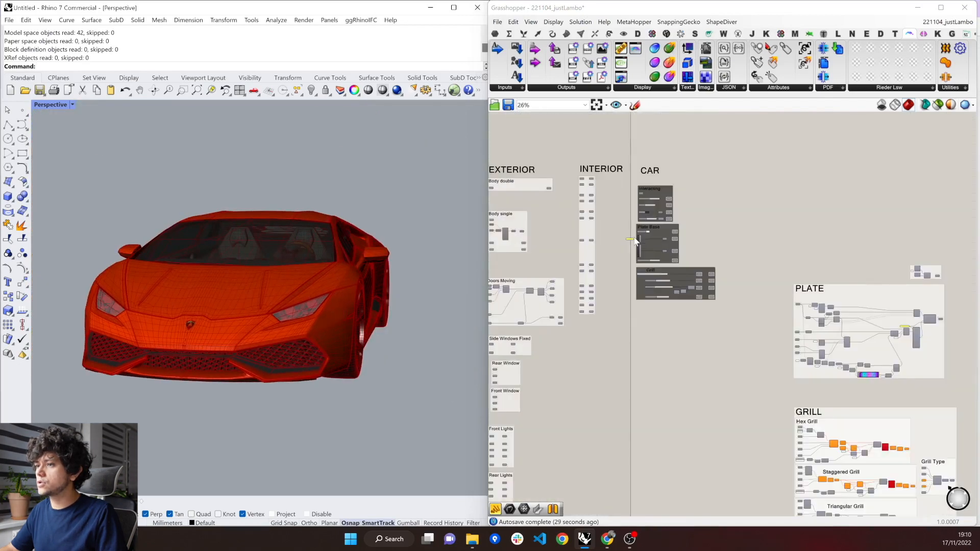
{"action": "scroll", "coordinate": [634, 238], "scroll_direction": "down", "scroll_amount": 5}
{"action": "scroll", "coordinate": [635, 385], "scroll_direction": "up", "scroll_amount": 5}
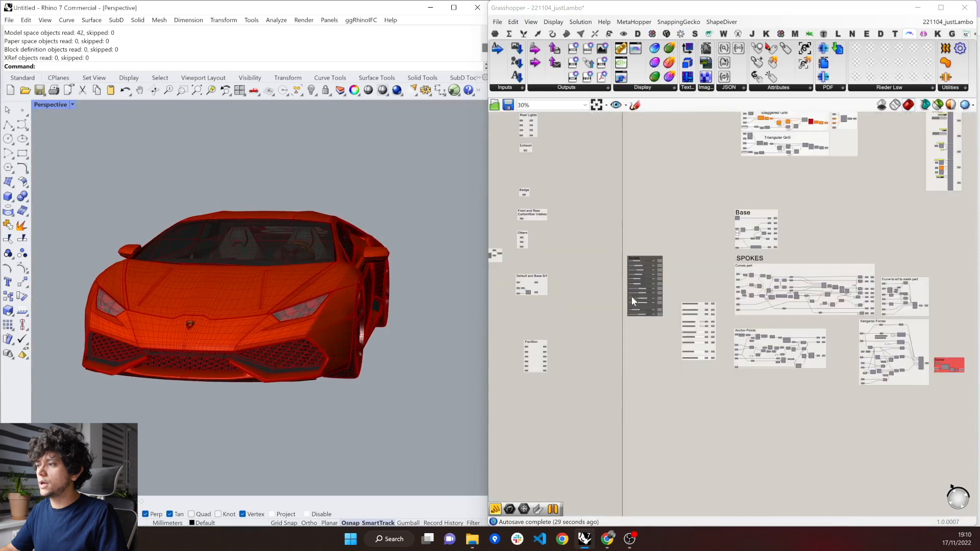
{"action": "scroll", "coordinate": [632, 296], "scroll_direction": "up", "scroll_amount": 5}
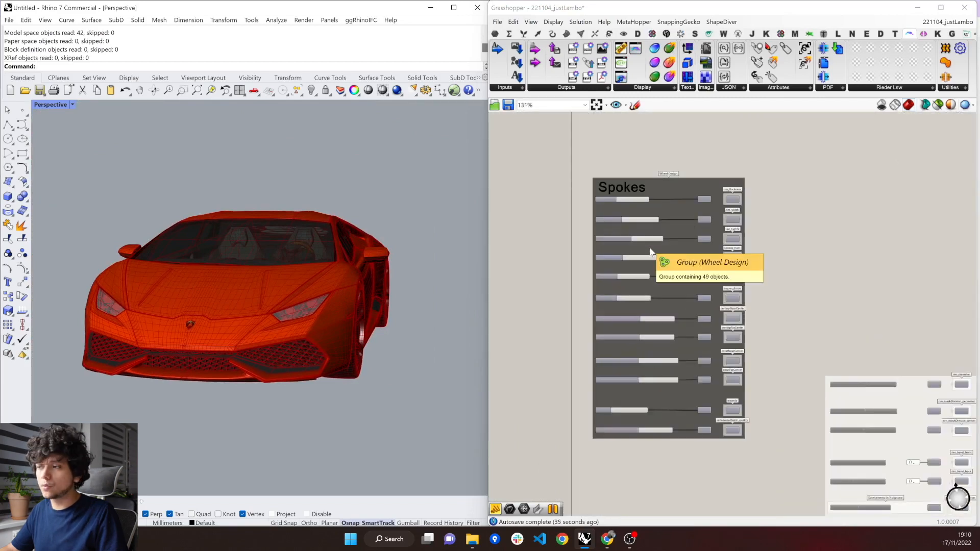
{"action": "right_click_drag", "start_coordinate": [424, 329], "coordinate": [207, 354]}
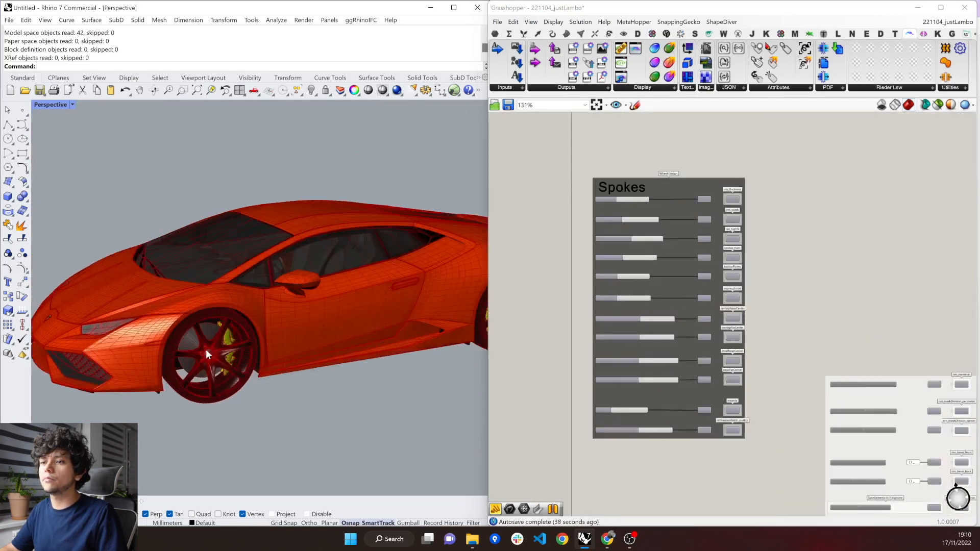
{"action": "scroll", "coordinate": [158, 388], "scroll_direction": "up", "scroll_amount": 7}
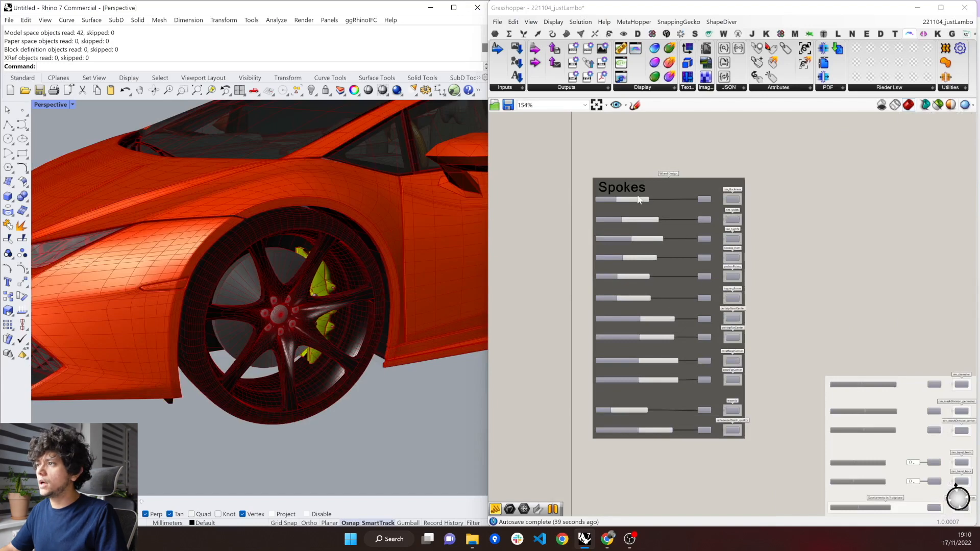
{"action": "scroll", "coordinate": [638, 199], "scroll_direction": "up", "scroll_amount": 5}
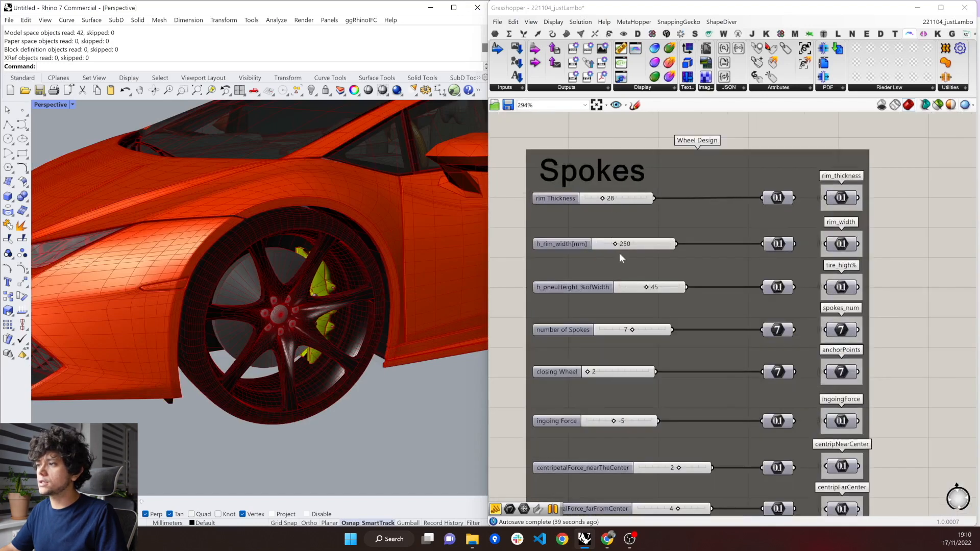
{"action": "scroll", "coordinate": [620, 255], "scroll_direction": "up", "scroll_amount": 1}
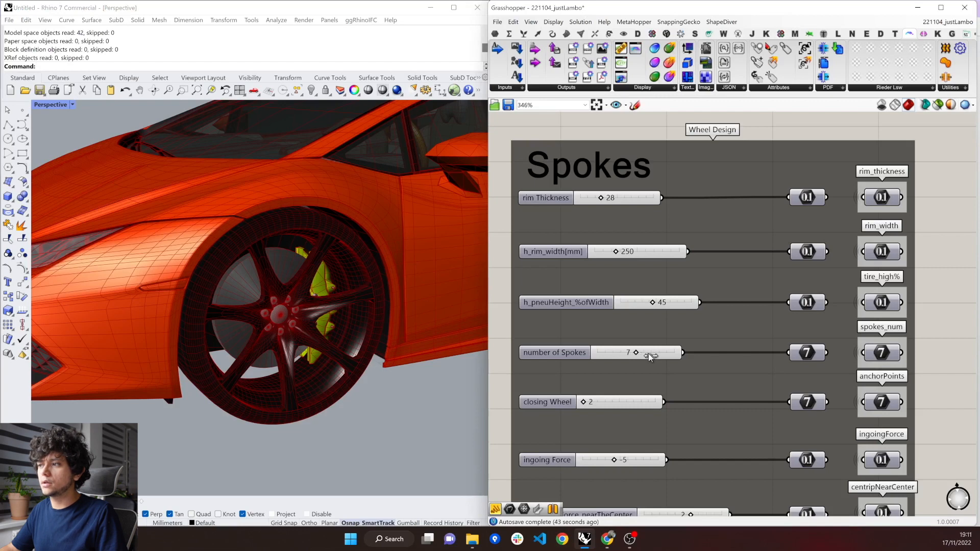
{"action": "left_click_drag", "start_coordinate": [655, 358], "coordinate": [629, 356]}
Set the wheel's ingoing Force to -6 in the Spokes parameters.
{"action": "scroll", "coordinate": [610, 241], "scroll_direction": "down", "scroll_amount": 5}
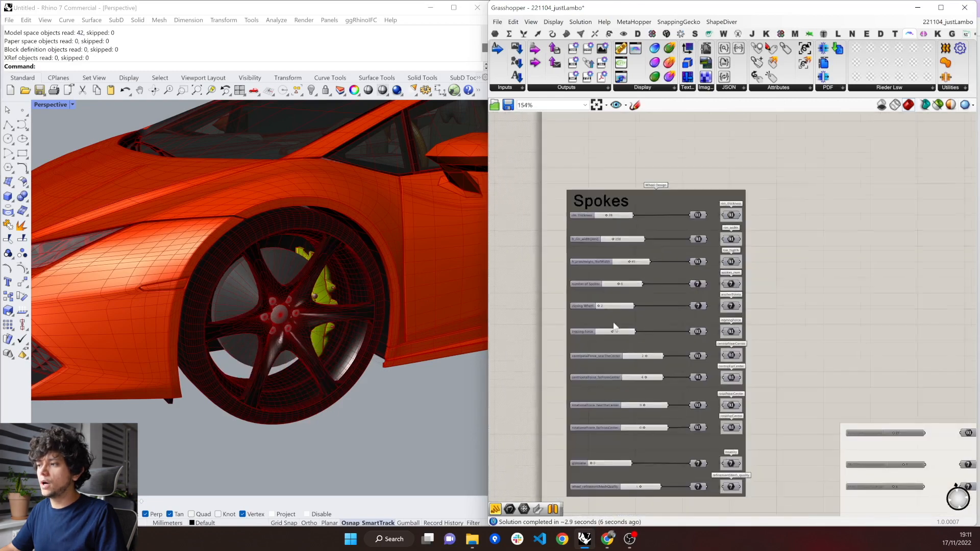
{"action": "scroll", "coordinate": [598, 326], "scroll_direction": "up", "scroll_amount": 4}
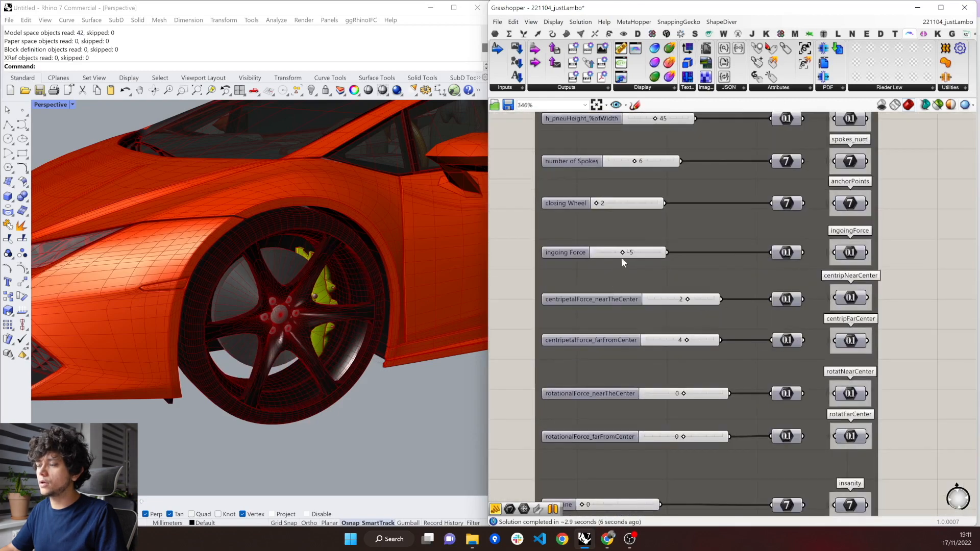
{"action": "mouse_move", "coordinate": [624, 238]}
{"action": "left_mouse_down"}
{"action": "mouse_move", "coordinate": [647, 239]}
{"action": "mouse_move", "coordinate": [626, 238]}
{"action": "left_mouse_up"}
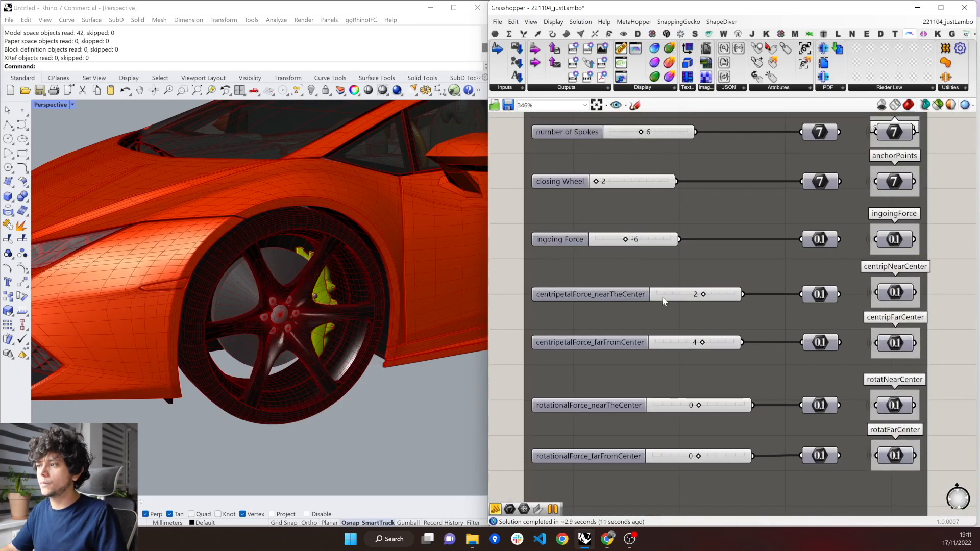
Set the wheel's rotationalForce_nearTheCenter to 4 and rotationalForce_farFromCenter to 6.
{"action": "scroll", "coordinate": [663, 298], "scroll_direction": "down", "scroll_amount": 3}
{"action": "scroll", "coordinate": [611, 385], "scroll_direction": "up", "scroll_amount": 4}
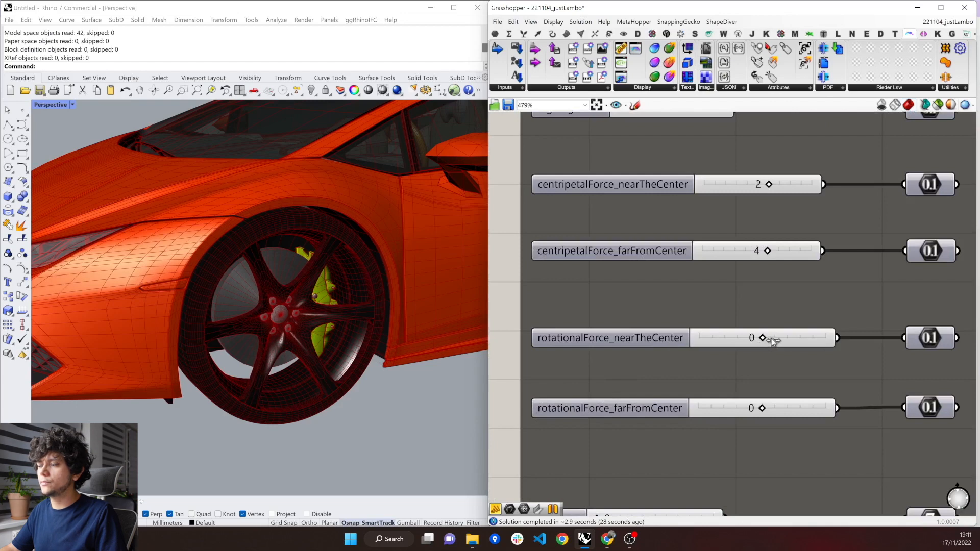
{"action": "left_click_drag", "start_coordinate": [776, 341], "coordinate": [779, 340]}
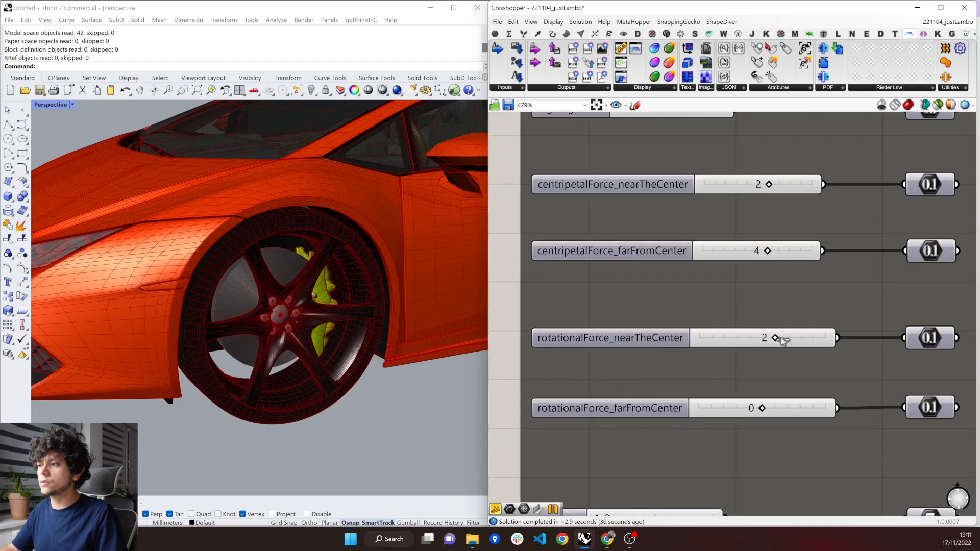
{"action": "left_click_drag", "start_coordinate": [789, 340], "coordinate": [790, 341]}
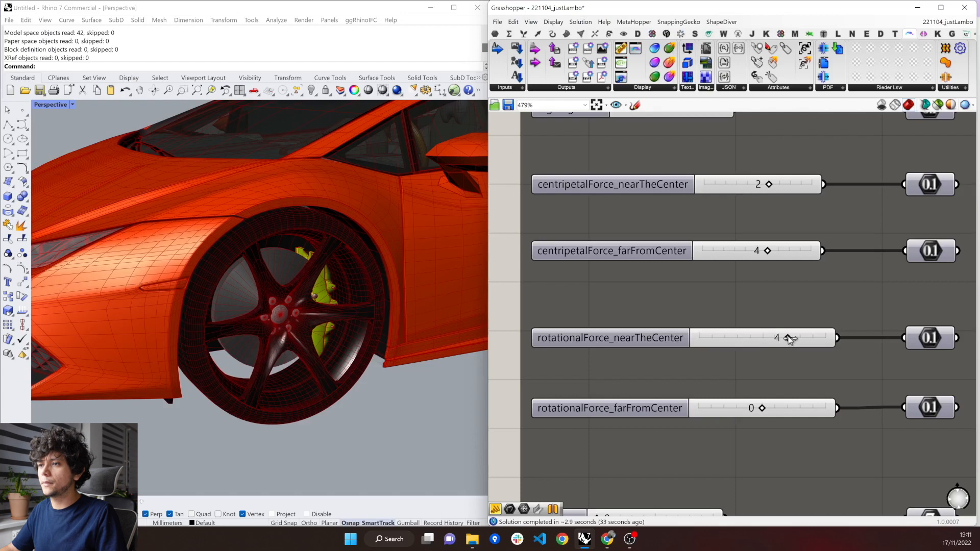
{"action": "mouse_move", "coordinate": [789, 406]}
{"action": "left_mouse_down"}
{"action": "mouse_move", "coordinate": [814, 406]}
{"action": "mouse_move", "coordinate": [787, 413]}
{"action": "left_mouse_up"}
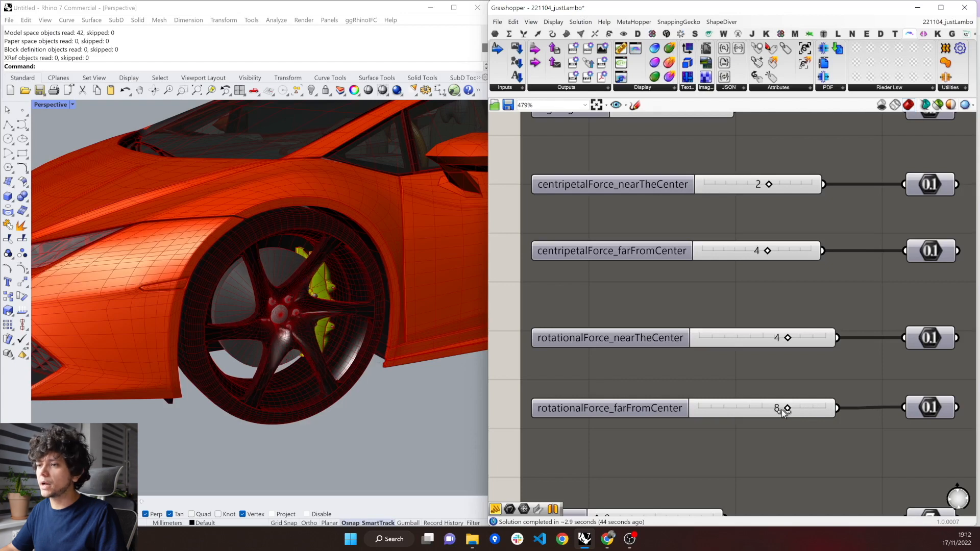
{"action": "scroll", "coordinate": [695, 378], "scroll_direction": "down", "scroll_amount": 4}
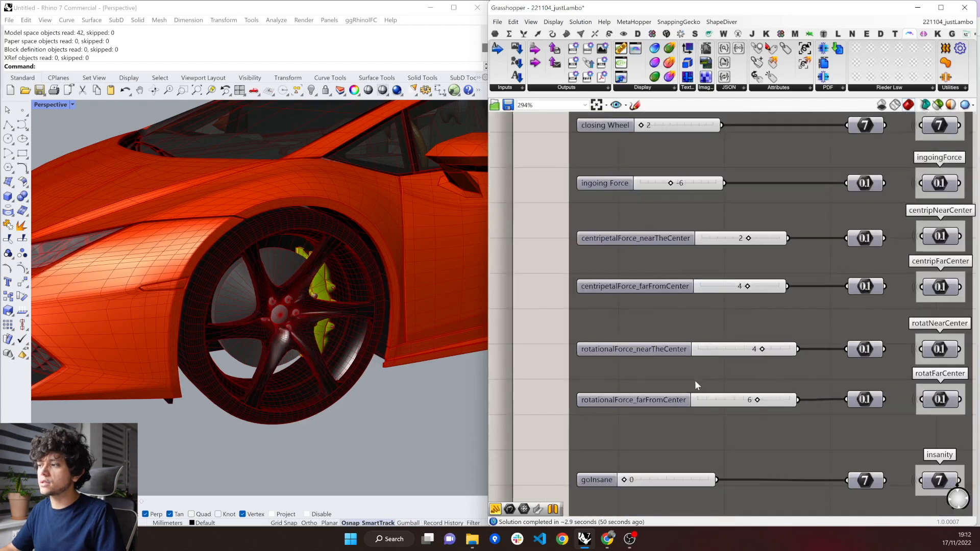
Try a yellow body colour (R 249, G 228, B 0) in the Body Display material, and undo it.
{"action": "scroll", "coordinate": [653, 403], "scroll_direction": "down", "scroll_amount": 10}
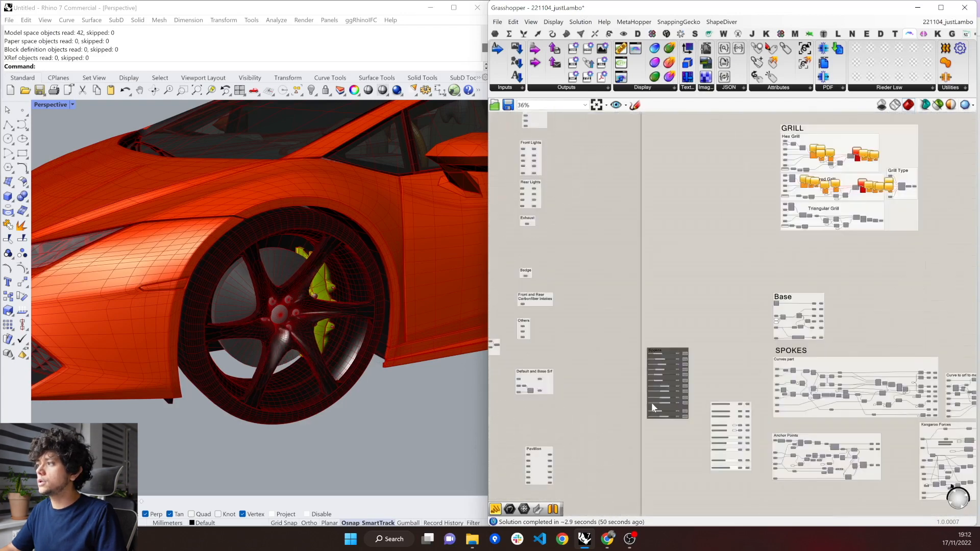
{"action": "scroll", "coordinate": [706, 313], "scroll_direction": "down", "scroll_amount": 5}
{"action": "scroll", "coordinate": [730, 264], "scroll_direction": "up", "scroll_amount": 6}
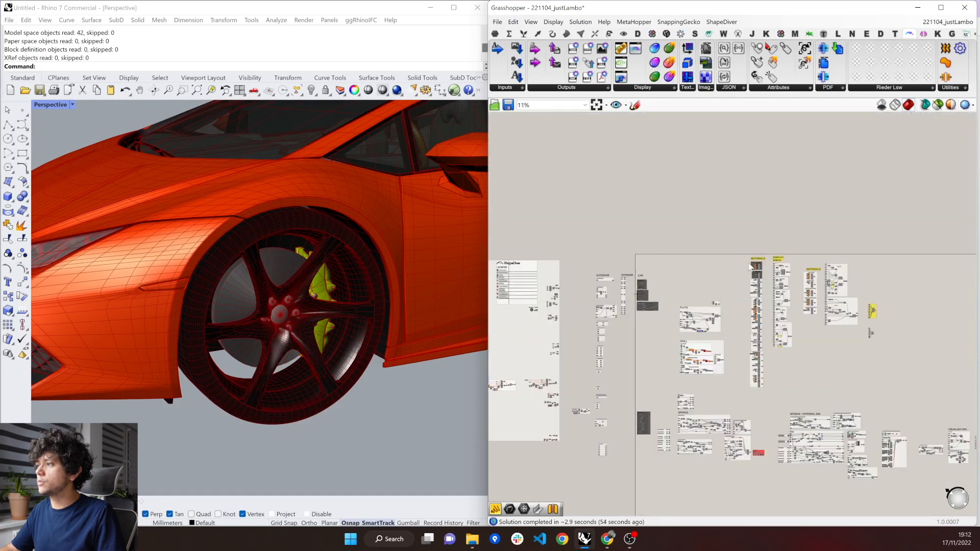
{"action": "scroll", "coordinate": [770, 265], "scroll_direction": "up", "scroll_amount": 8}
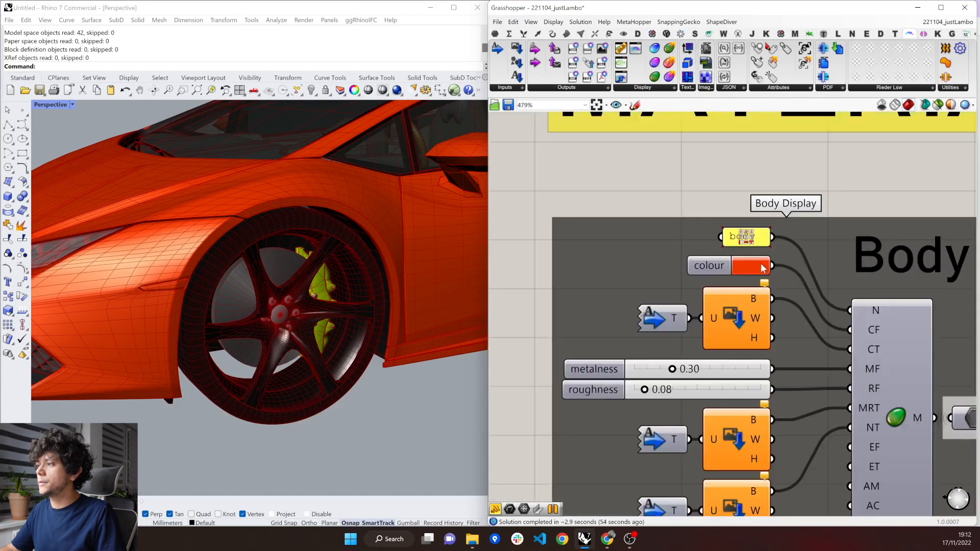
{"action": "left_click", "coordinate": [763, 268]}
{"action": "left_click", "coordinate": [827, 297]}
{"action": "scroll", "coordinate": [152, 349], "scroll_direction": "down", "scroll_amount": 5}
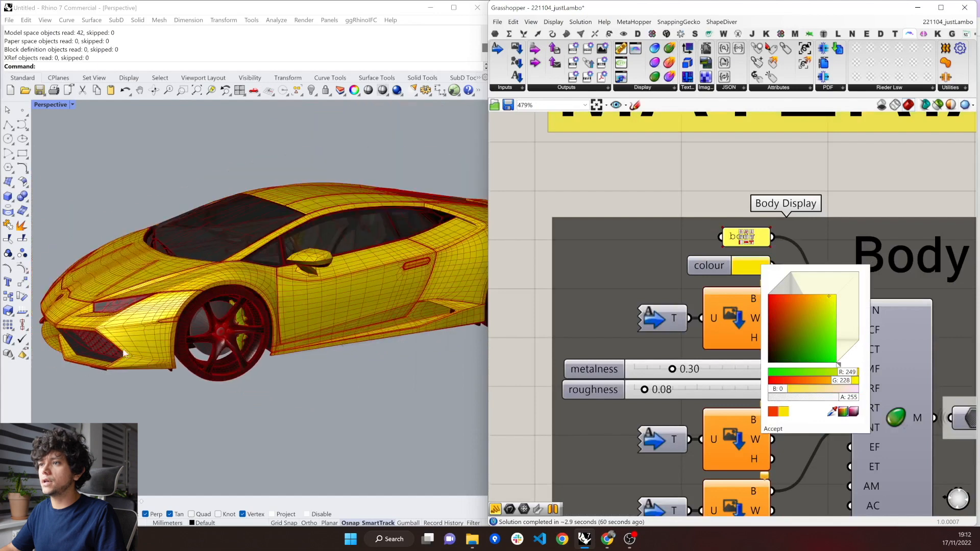
{"action": "right_click_drag", "start_coordinate": [152, 350], "coordinate": [446, 300]}
{"action": "scroll", "coordinate": [738, 171], "scroll_direction": "down", "scroll_amount": 3}
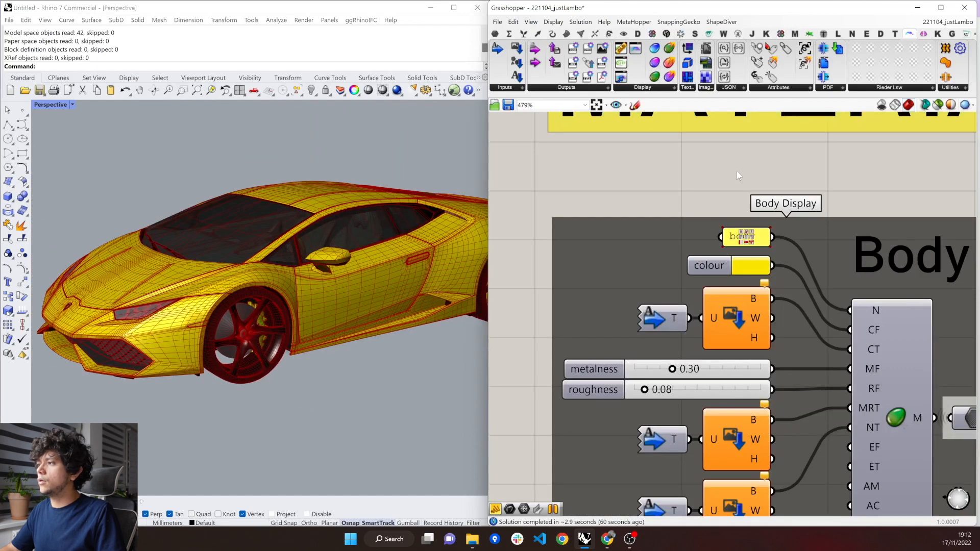
{"action": "key", "text": "ctrl+z"}
Try a yellow h_Trimming Colour in the Trimming Display material, and undo it.
{"action": "scroll", "coordinate": [730, 167], "scroll_direction": "down", "scroll_amount": 2}
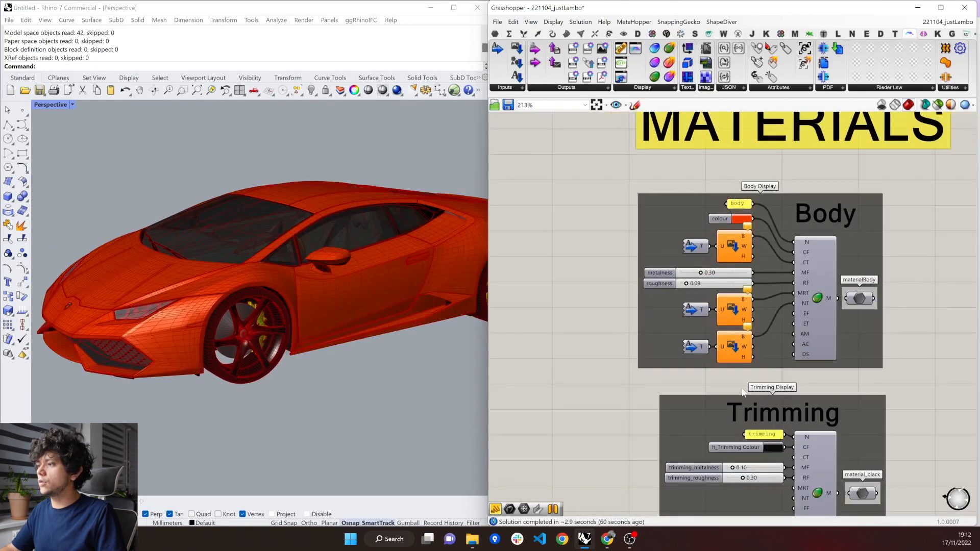
{"action": "scroll", "coordinate": [749, 408], "scroll_direction": "up", "scroll_amount": 3}
{"action": "left_click", "coordinate": [781, 403]}
{"action": "left_click_drag", "start_coordinate": [794, 401], "coordinate": [856, 393]}
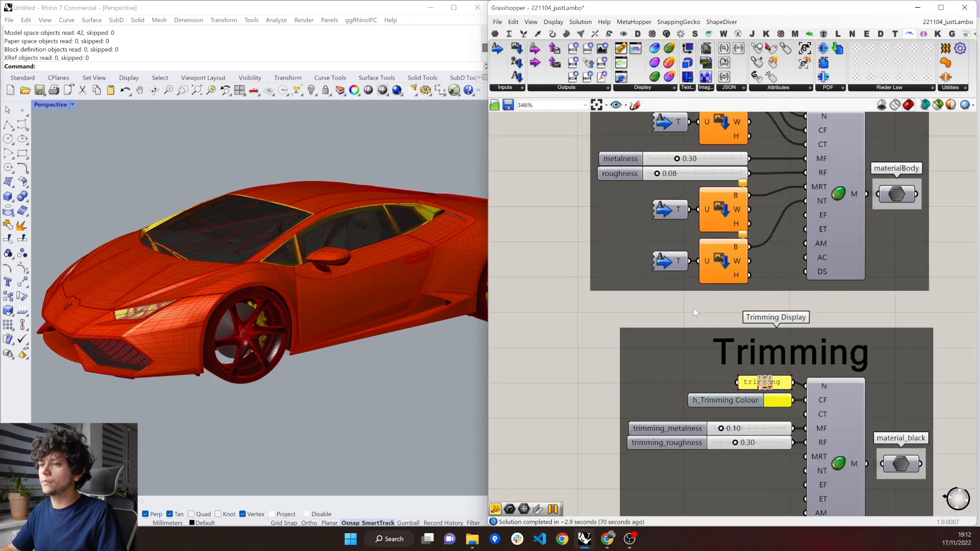
{"action": "key", "text": "ctrl+z"}
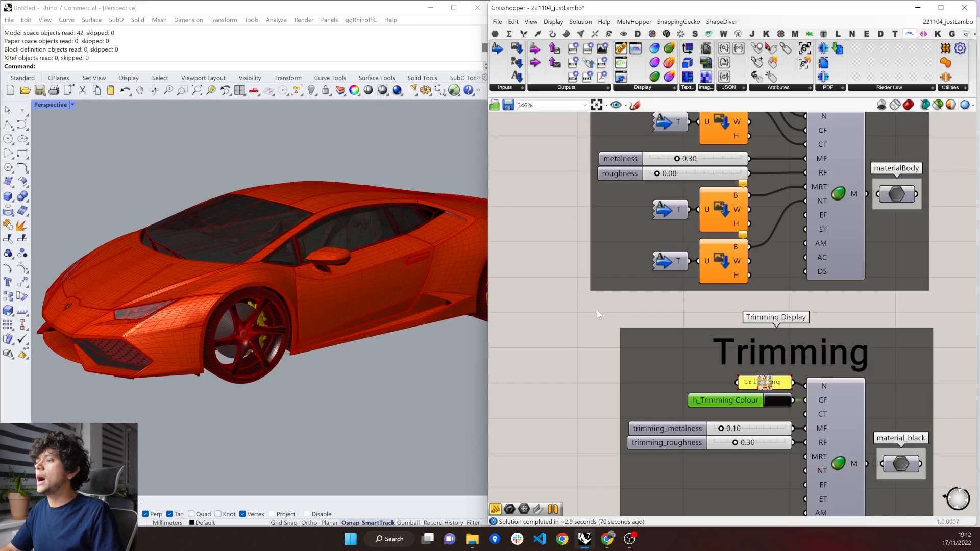
Open the options of the glTF 2.0 Display component named lambo in the yellow output group.
{"action": "scroll", "coordinate": [587, 309], "scroll_direction": "down", "scroll_amount": 3}
{"action": "scroll", "coordinate": [573, 304], "scroll_direction": "down", "scroll_amount": 5}
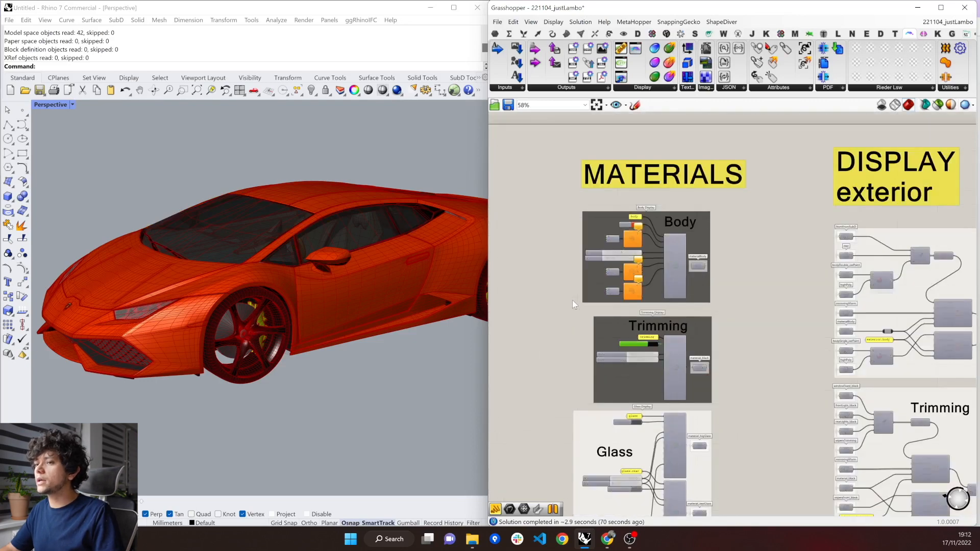
{"action": "scroll", "coordinate": [572, 304], "scroll_direction": "down", "scroll_amount": 5}
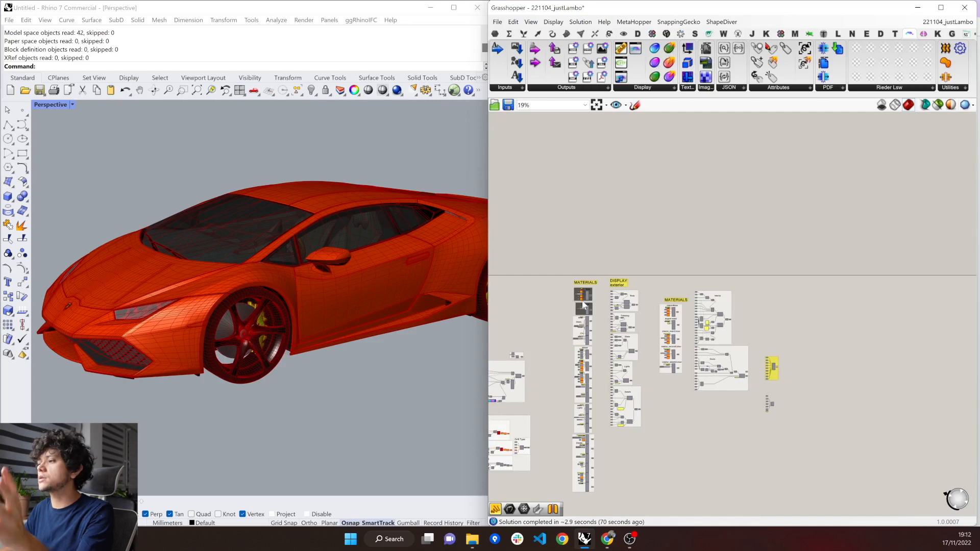
{"action": "scroll", "coordinate": [779, 369], "scroll_direction": "up", "scroll_amount": 7}
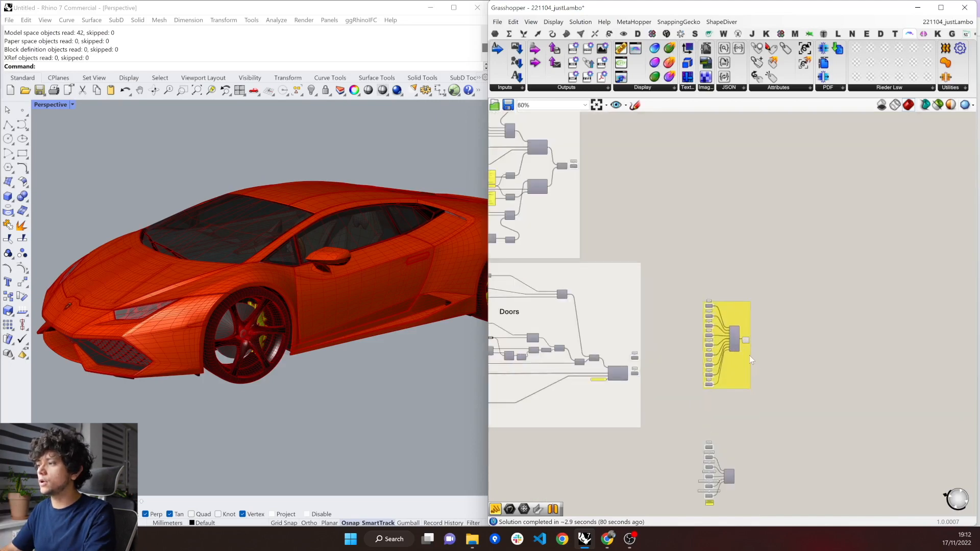
{"action": "scroll", "coordinate": [749, 355], "scroll_direction": "up", "scroll_amount": 5}
{"action": "left_click", "coordinate": [745, 319]}
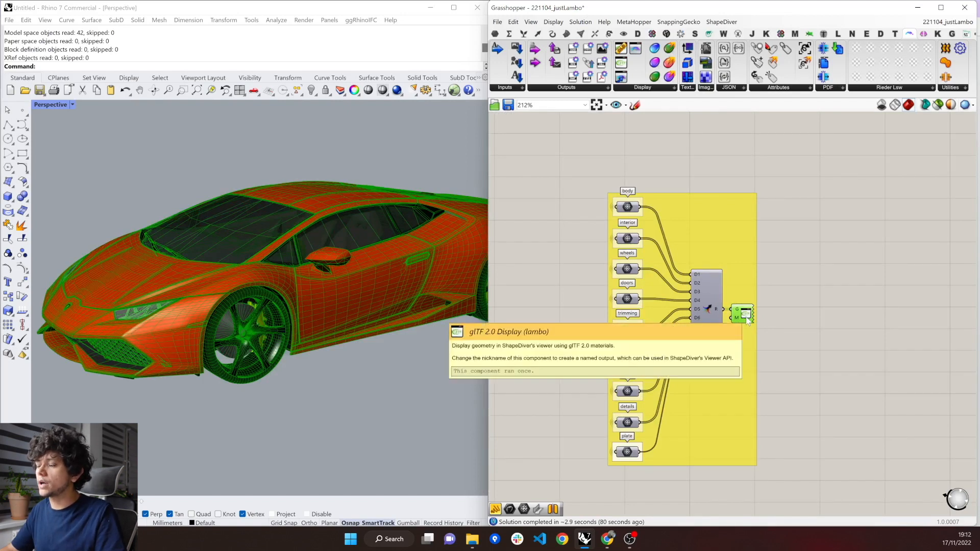
{"action": "right_click", "coordinate": [747, 319]}
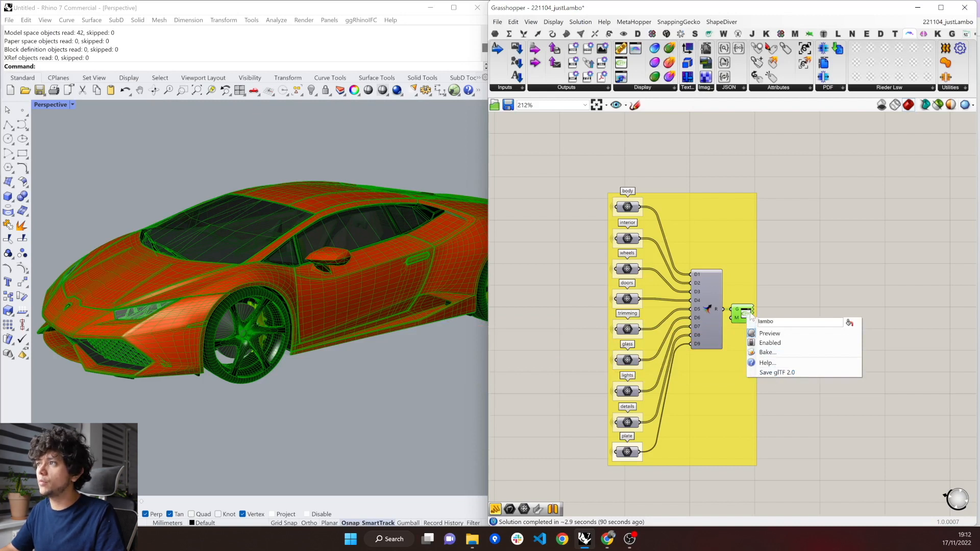
Save the lambo component's glTF 2.0 output as lambo.glb in the SecondPart folder, replacing the existing file.
{"action": "left_click", "coordinate": [647, 91]}
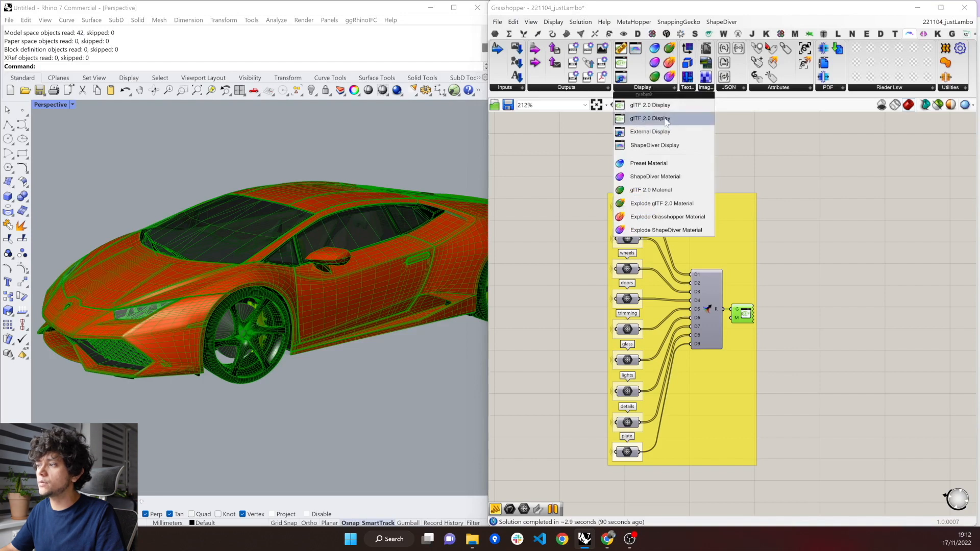
{"action": "left_click", "coordinate": [749, 320]}
{"action": "right_click", "coordinate": [749, 317]}
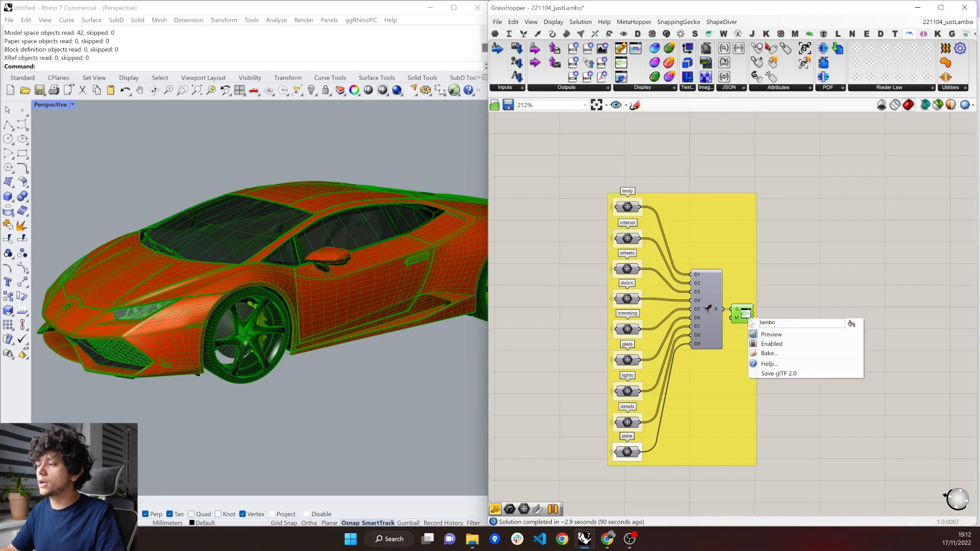
{"action": "left_click", "coordinate": [780, 372]}
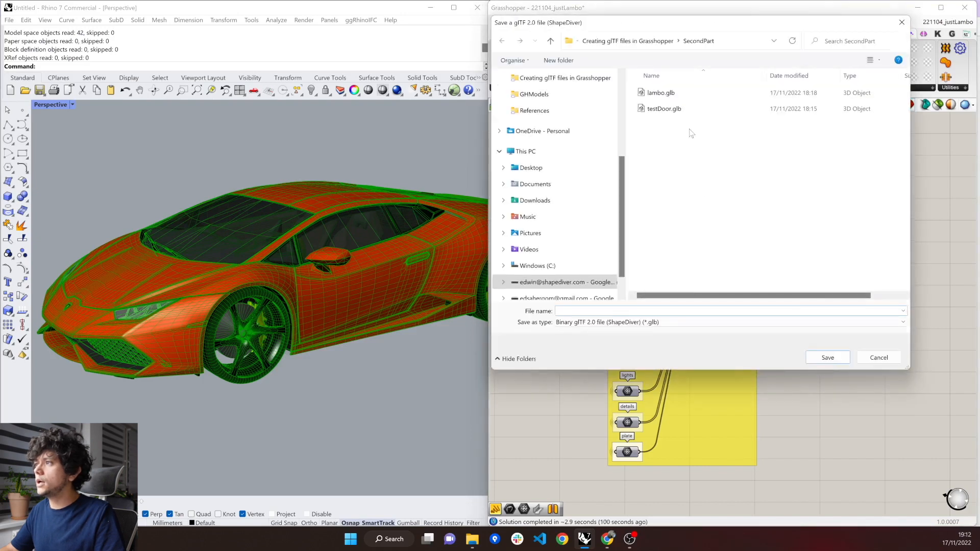
{"action": "double_click", "coordinate": [675, 96]}
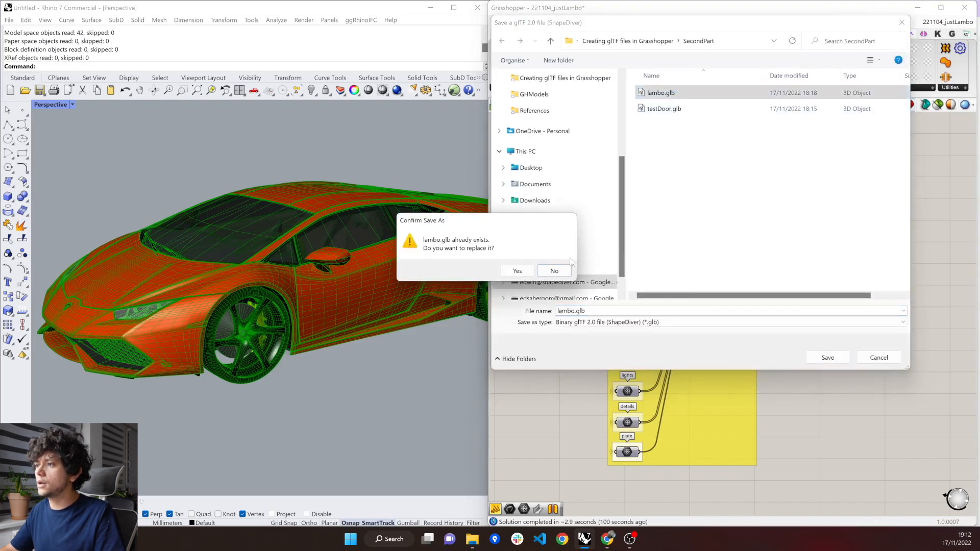
{"action": "left_click", "coordinate": [522, 270]}
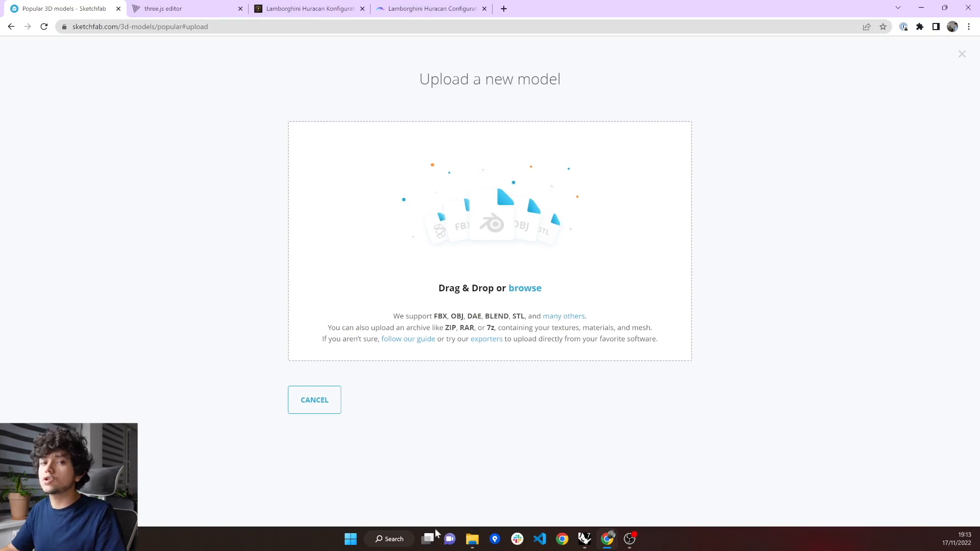
Upload lambo.glb from the SecondPart folder to Sketchfab as a new model.
{"action": "left_click", "coordinate": [472, 539]}
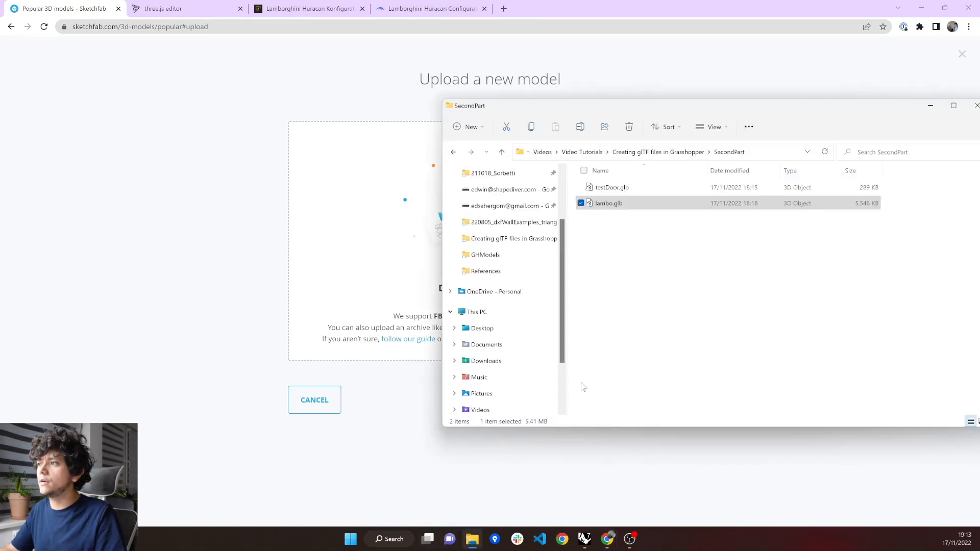
{"action": "mouse_move", "coordinate": [633, 205]}
{"action": "left_mouse_down"}
{"action": "mouse_move", "coordinate": [575, 220]}
{"action": "mouse_move", "coordinate": [397, 227]}
{"action": "left_mouse_up"}
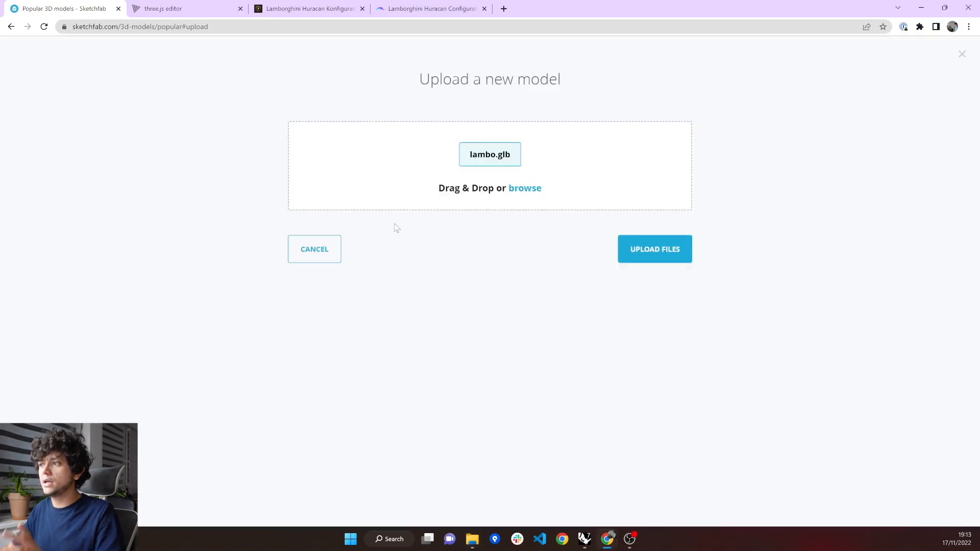
{"action": "left_click", "coordinate": [676, 256]}
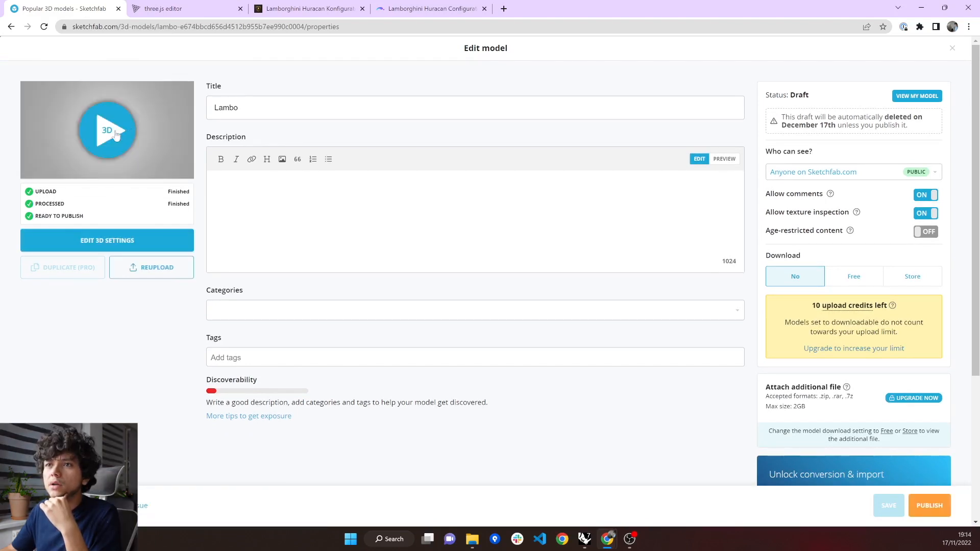
Open the uploaded Lambo model's 3D settings and view the car close up from its front corner.
{"action": "left_click", "coordinate": [116, 134]}
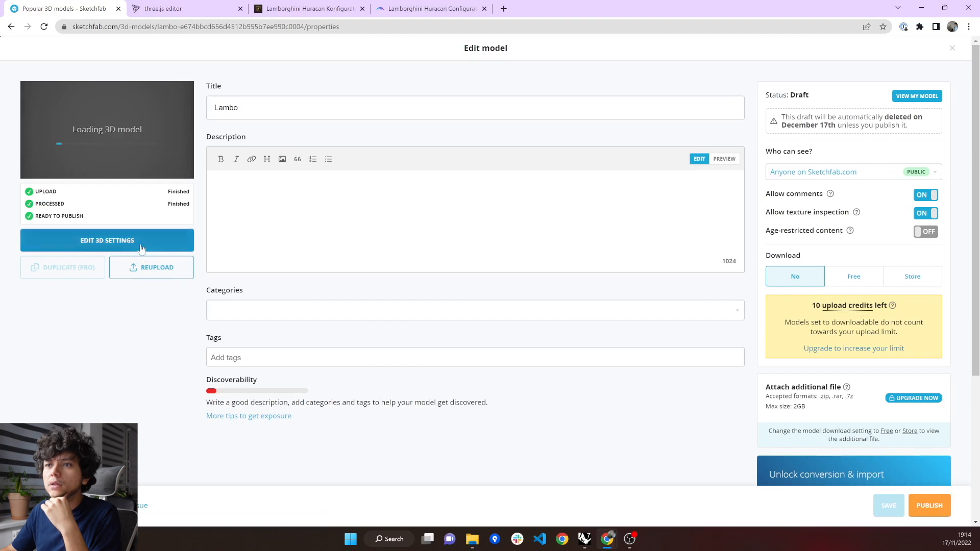
{"action": "left_click", "coordinate": [141, 248]}
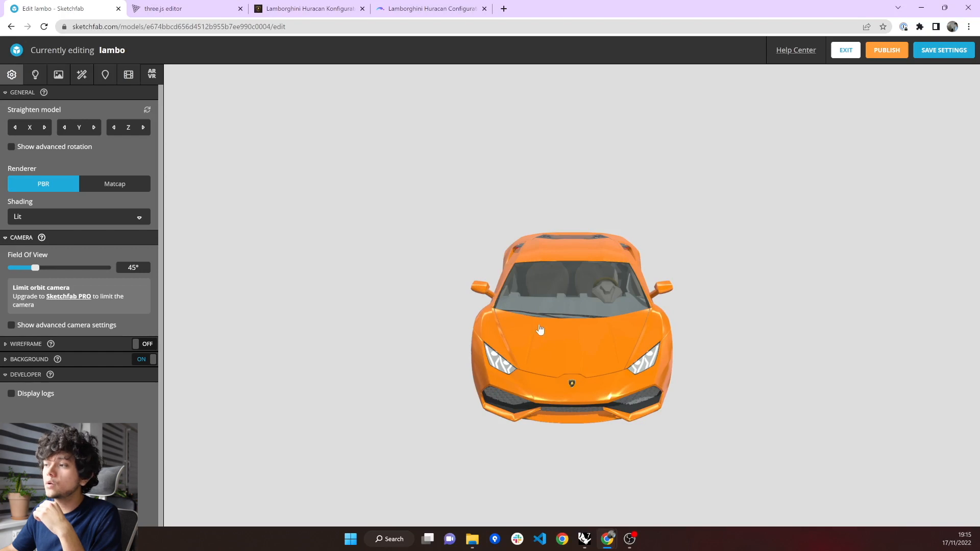
{"action": "mouse_move", "coordinate": [707, 343]}
{"action": "left_mouse_down"}
{"action": "mouse_move", "coordinate": [575, 332]}
{"action": "mouse_move", "coordinate": [683, 337]}
{"action": "mouse_move", "coordinate": [640, 337]}
{"action": "left_mouse_up"}
{"action": "scroll", "coordinate": [641, 338], "scroll_direction": "up", "scroll_amount": 2}
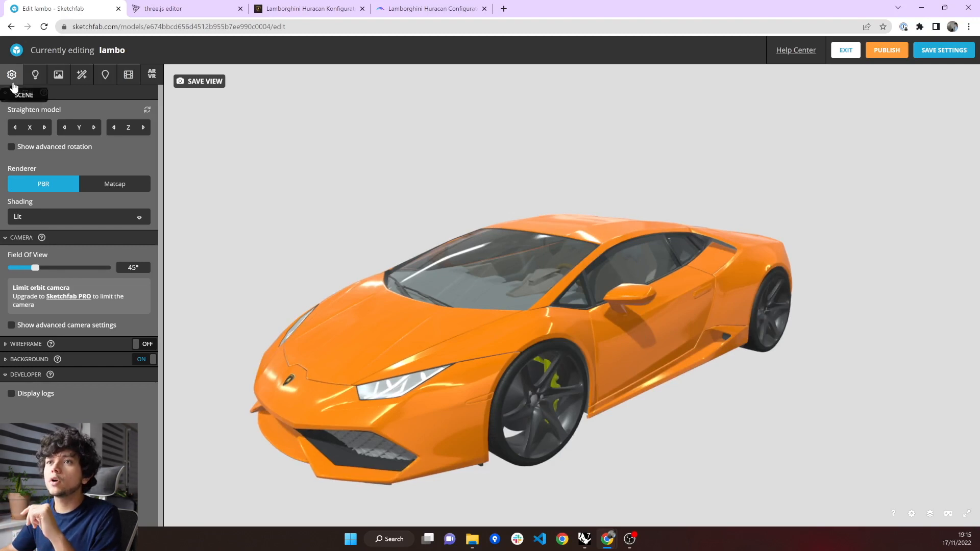
Inspect the car's body material settings and the list of materials imported with the model.
{"action": "left_click", "coordinate": [58, 76]}
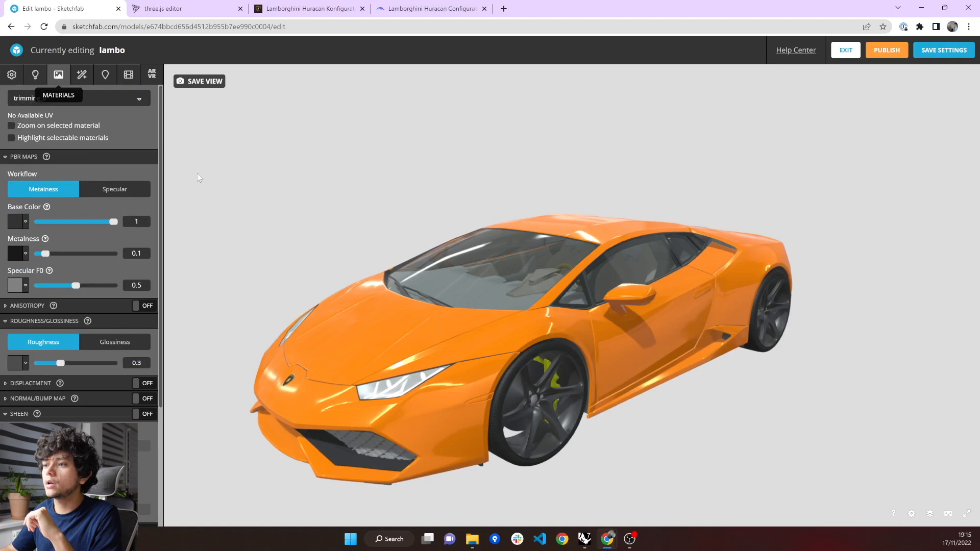
{"action": "left_click", "coordinate": [387, 325]}
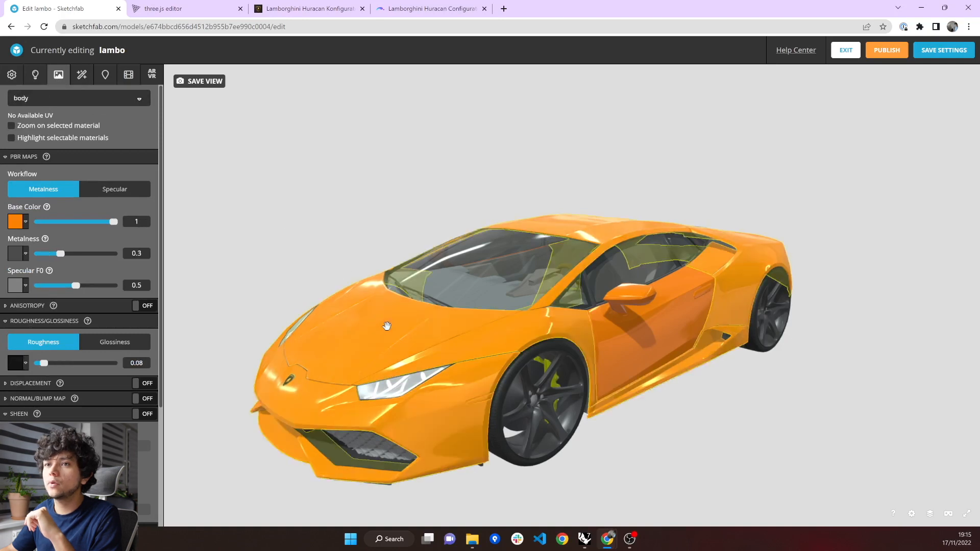
{"action": "left_click", "coordinate": [25, 103]}
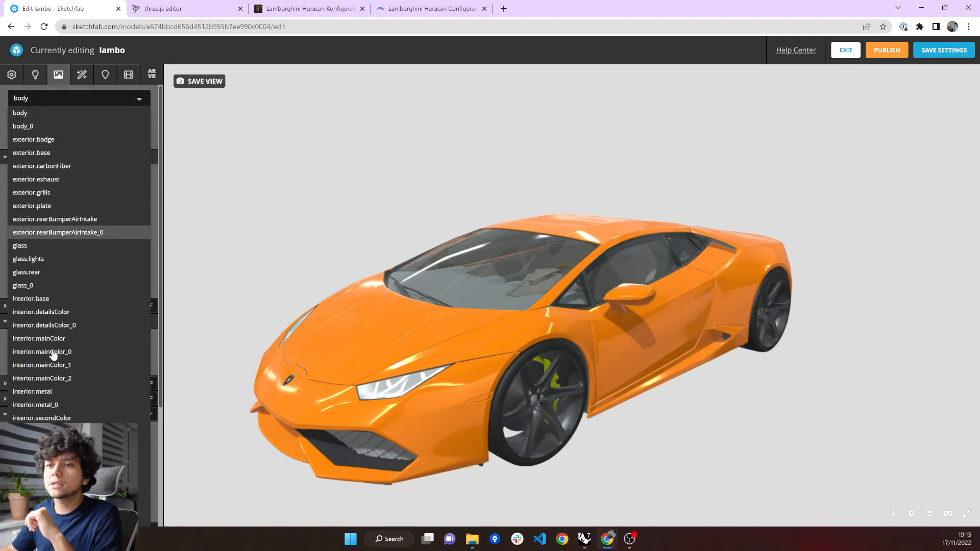
{"action": "left_click", "coordinate": [1, 259]}
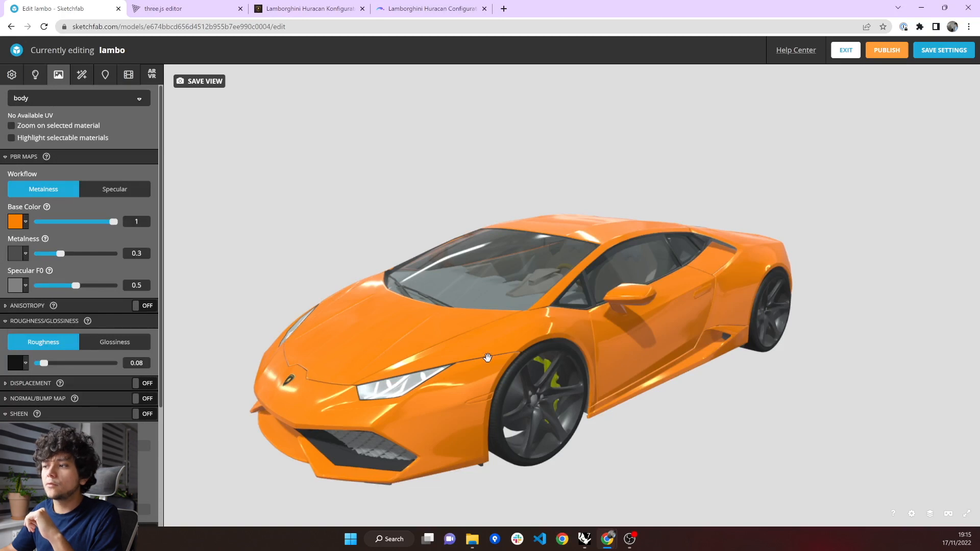
Inspect the wheel.tire material's roughness texture and normal map settings.
{"action": "scroll", "coordinate": [500, 393], "scroll_direction": "up", "scroll_amount": 4}
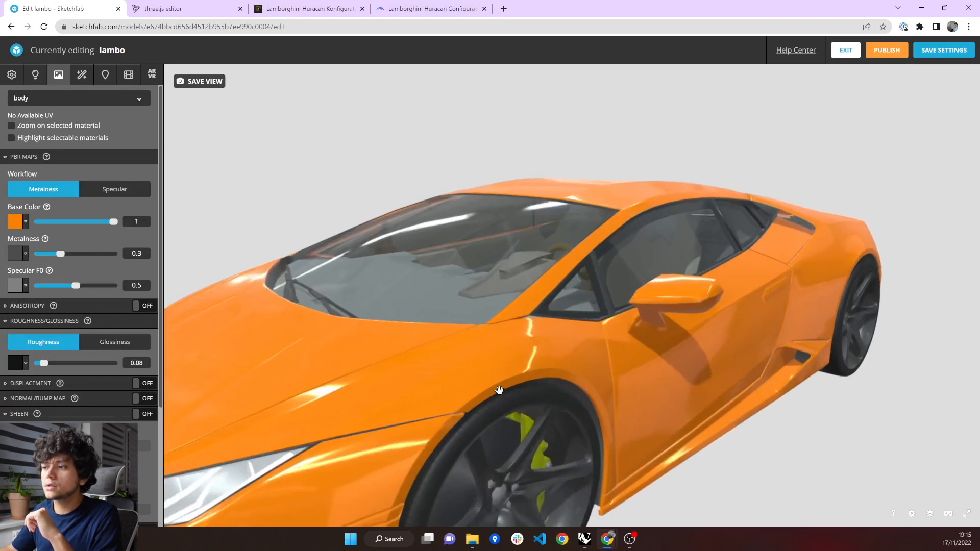
{"action": "left_click", "coordinate": [500, 415]}
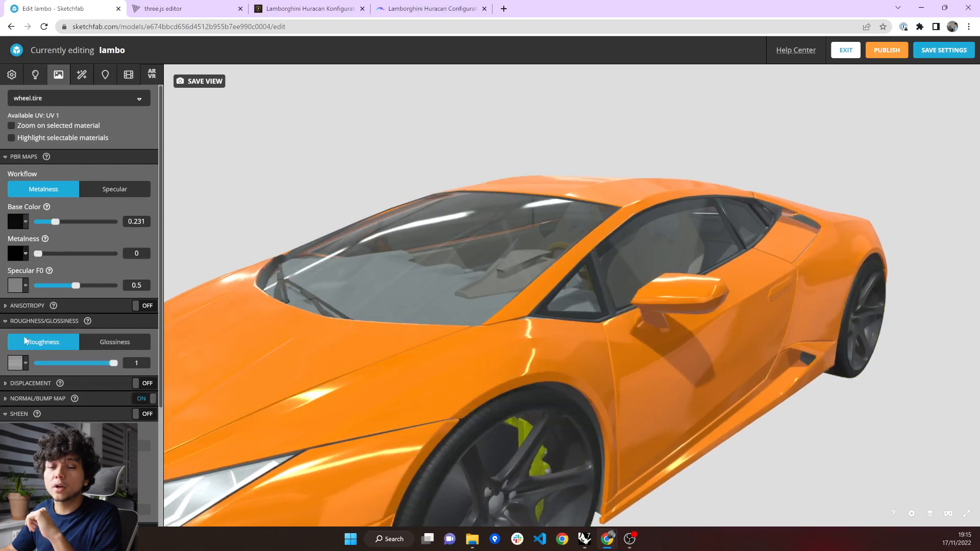
{"action": "left_click", "coordinate": [17, 363]}
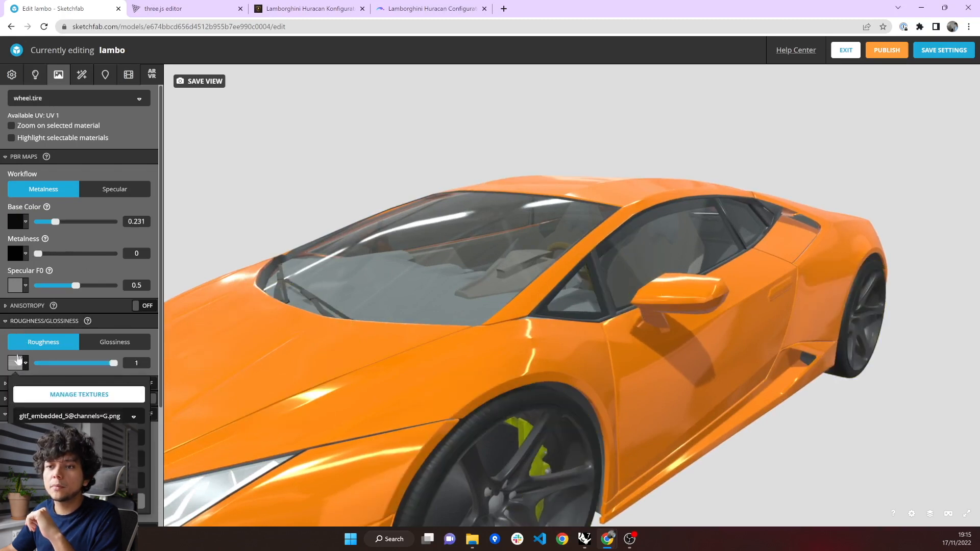
{"action": "scroll", "coordinate": [21, 380], "scroll_direction": "down", "scroll_amount": 1}
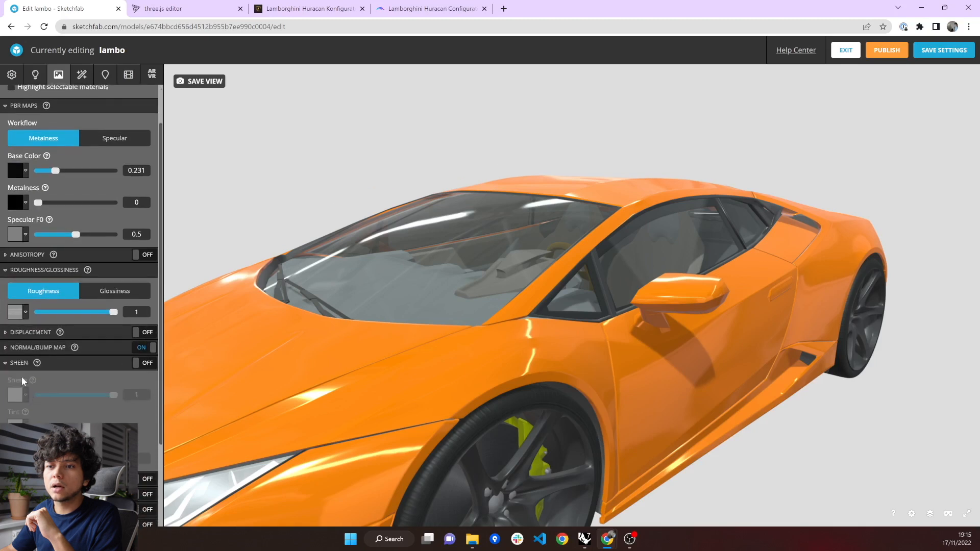
{"action": "left_click", "coordinate": [19, 349]}
{"action": "left_click", "coordinate": [14, 389]}
{"action": "left_click", "coordinate": [8, 389]}
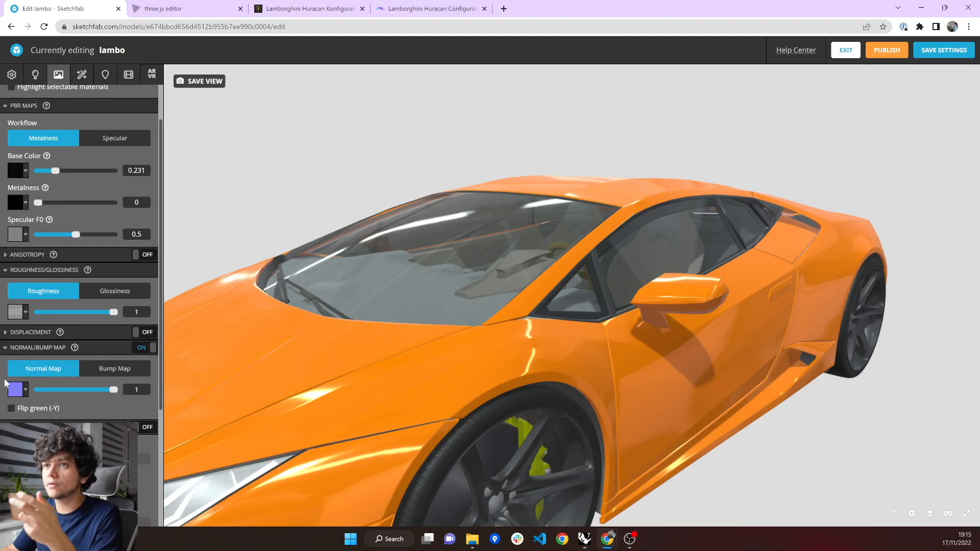
Switch to the three.js editor and import lambo.glb from the SecondPart folder into the empty scene.
{"action": "left_click", "coordinate": [158, 9]}
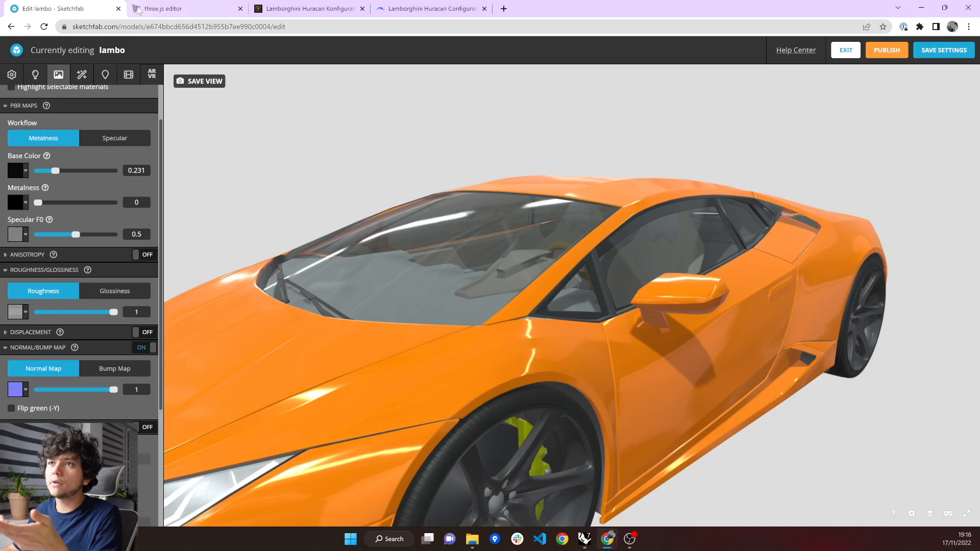
{"action": "left_click", "coordinate": [164, 14]}
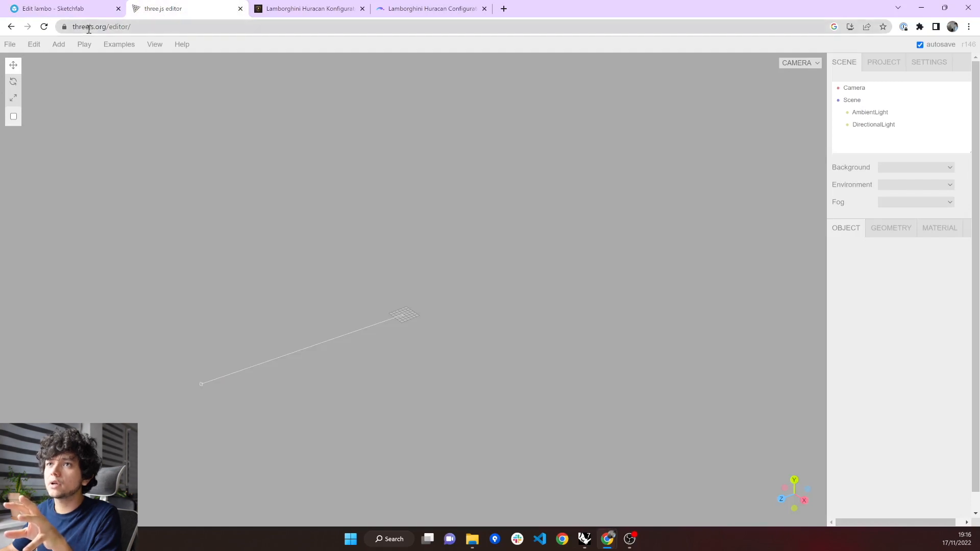
{"action": "left_click_drag", "start_coordinate": [93, 28], "coordinate": [76, 28]}
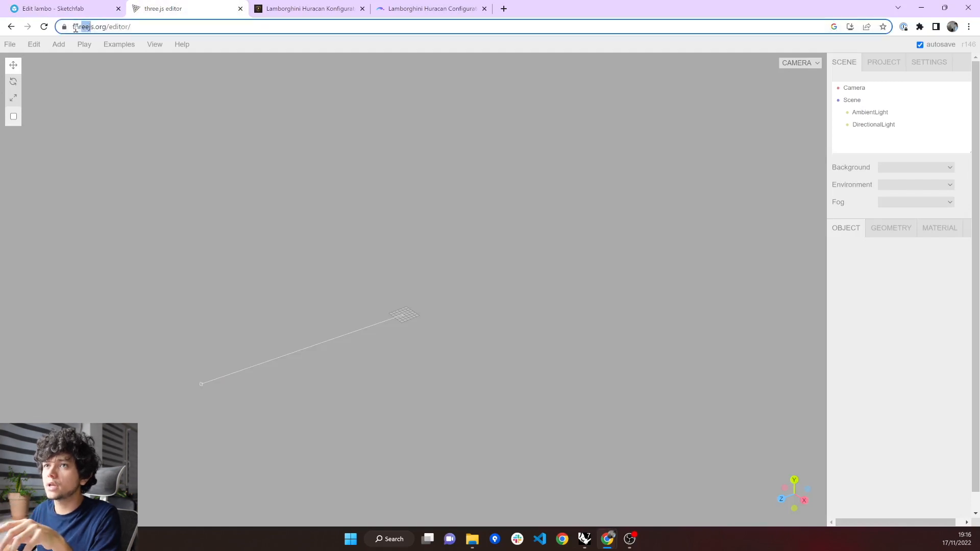
{"action": "left_click", "coordinate": [154, 118]}
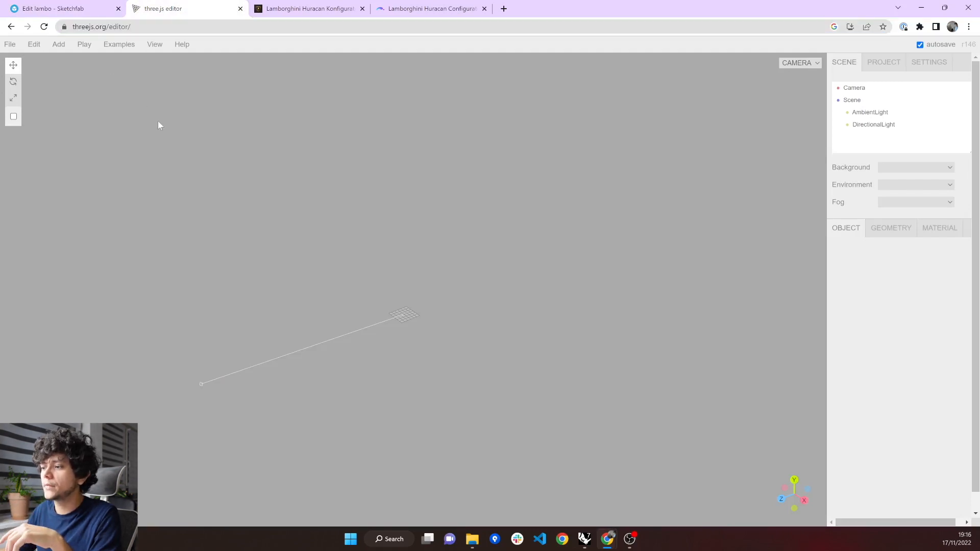
{"action": "left_click", "coordinate": [472, 539]}
{"action": "left_click_drag", "start_coordinate": [609, 204], "coordinate": [372, 221]}
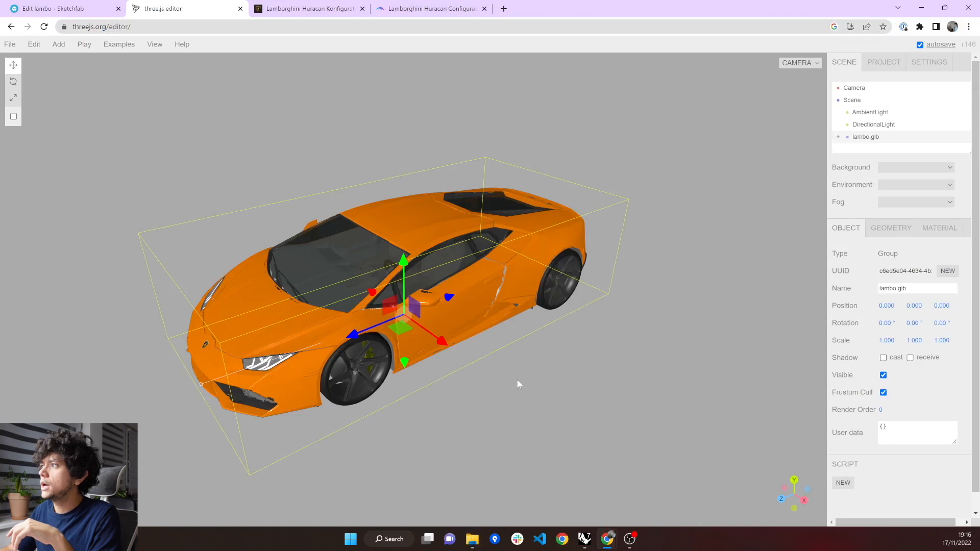
Expand lambo.glb, TransformZUpToYUp and exterior in the scene hierarchy to examine the model's group structure.
{"action": "left_click", "coordinate": [789, 209]}
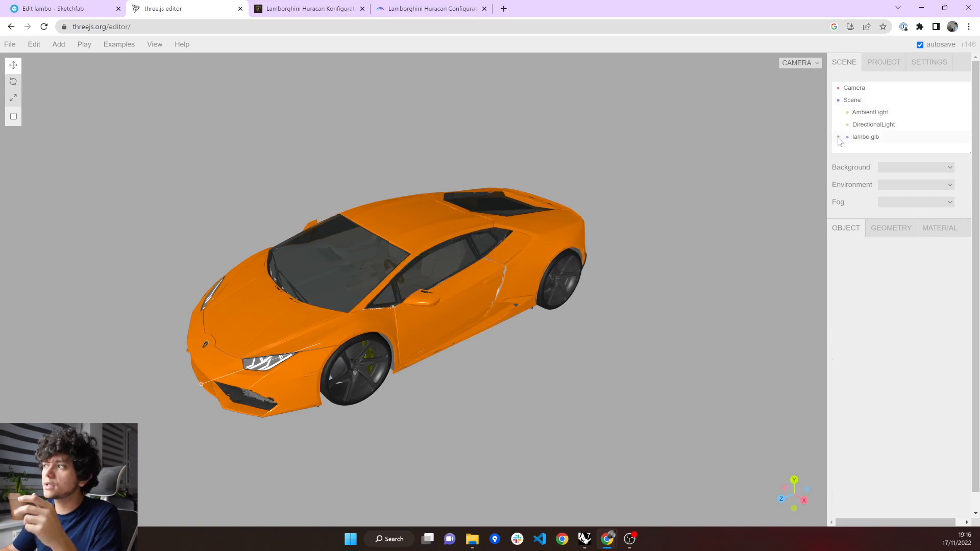
{"action": "left_click", "coordinate": [861, 137]}
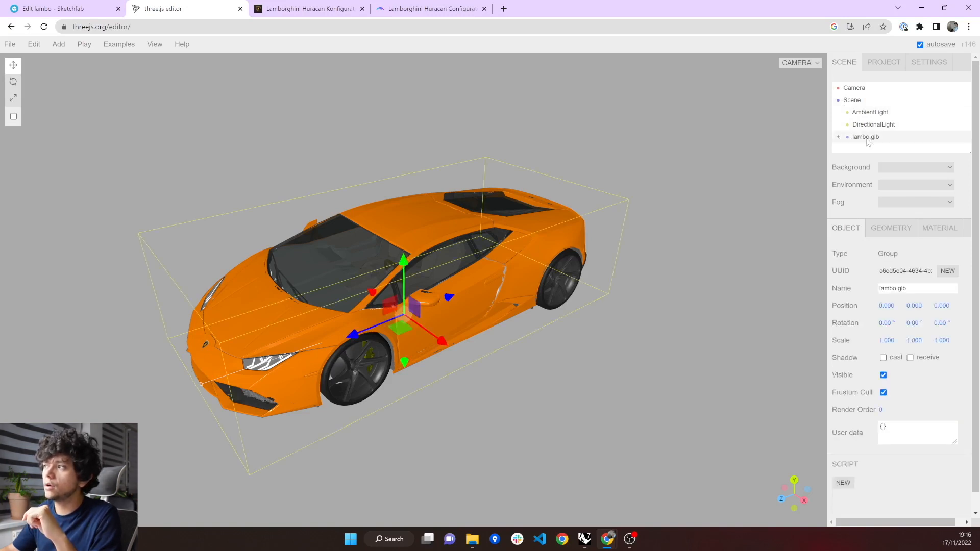
{"action": "left_click", "coordinate": [838, 138]}
{"action": "scroll", "coordinate": [883, 146], "scroll_direction": "down", "scroll_amount": 1}
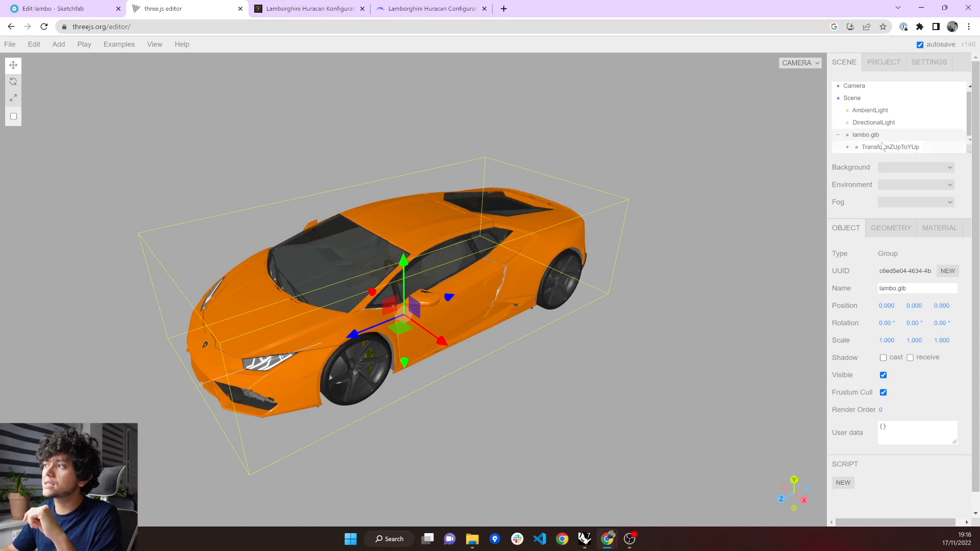
{"action": "left_click", "coordinate": [848, 148]}
{"action": "scroll", "coordinate": [851, 145], "scroll_direction": "down", "scroll_amount": 2}
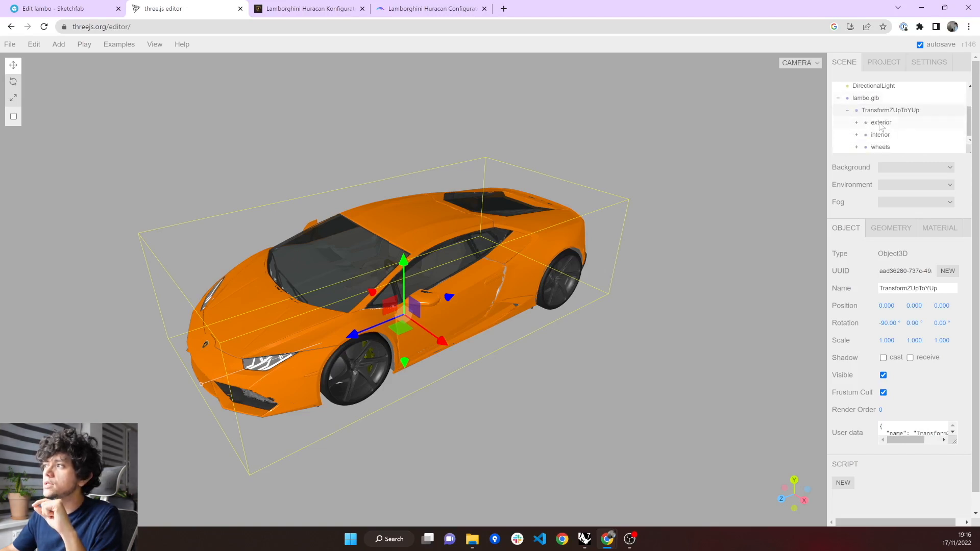
{"action": "left_click", "coordinate": [880, 127]}
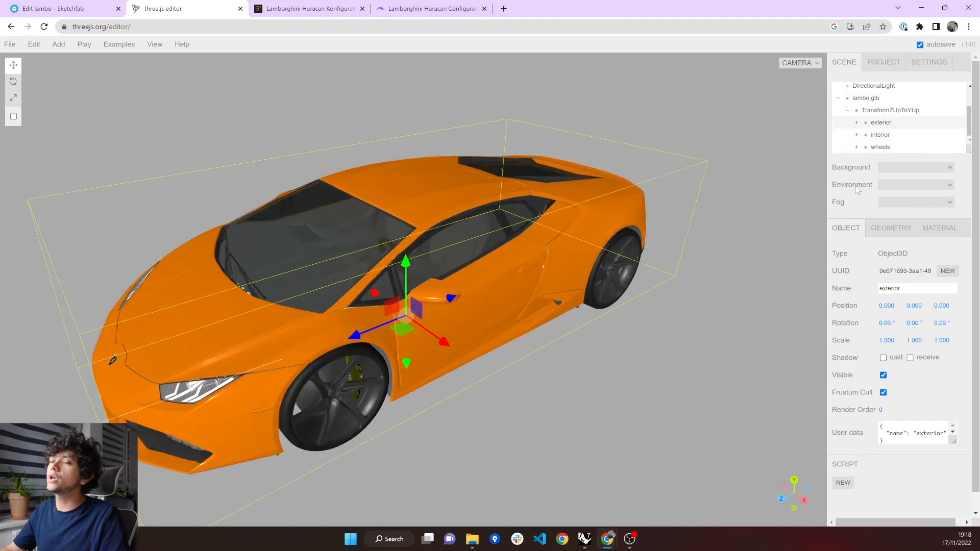
{"action": "left_click", "coordinate": [856, 123]}
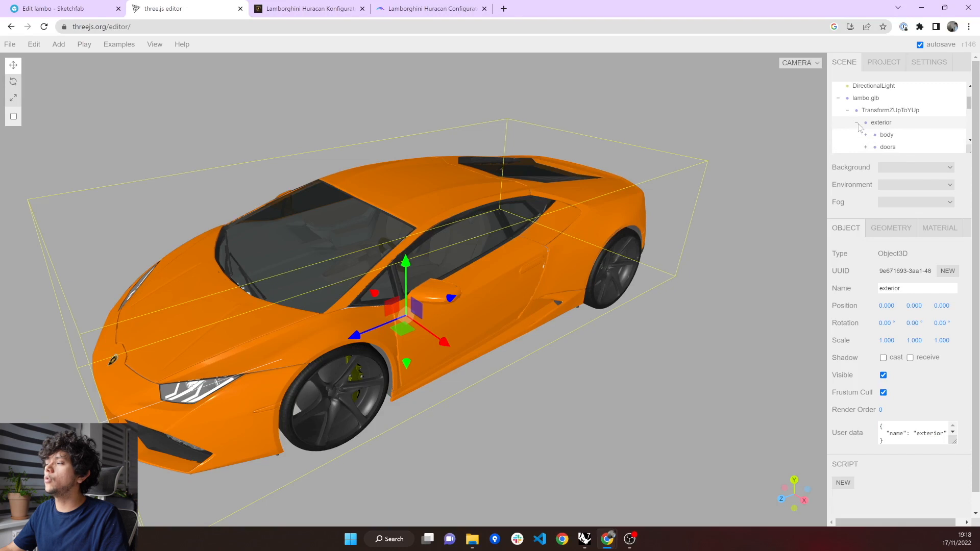
Select the exterior's body, doors, trimming, glass, lights and airIntake groups one by one to examine their extents.
{"action": "left_click", "coordinate": [886, 135]}
{"action": "left_click", "coordinate": [890, 147]}
{"action": "scroll", "coordinate": [894, 143], "scroll_direction": "down", "scroll_amount": 2}
{"action": "left_click", "coordinate": [897, 110]}
{"action": "left_click", "coordinate": [897, 123]}
{"action": "left_click", "coordinate": [898, 135]}
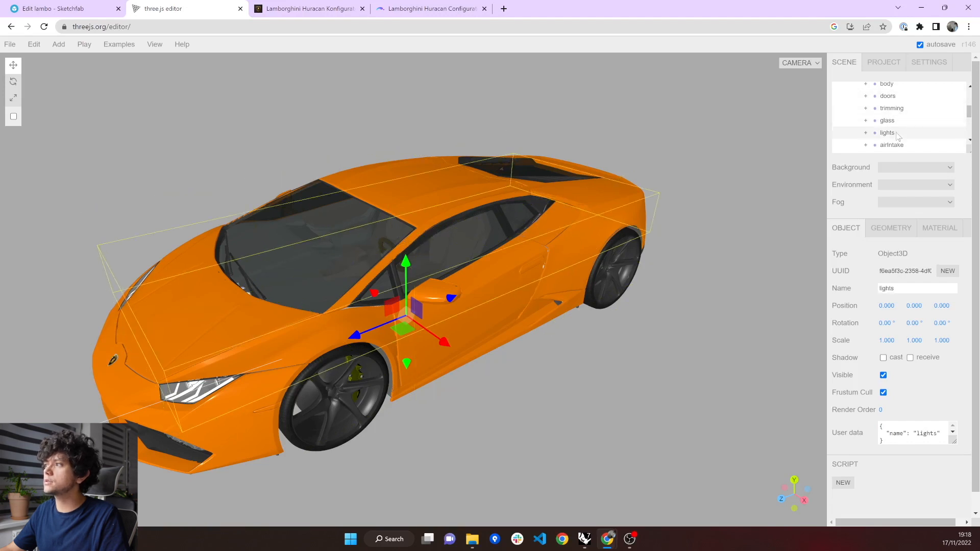
{"action": "left_click", "coordinate": [898, 146]}
Hide the car's exterior group in the scene.
{"action": "scroll", "coordinate": [899, 133], "scroll_direction": "up", "scroll_amount": 2}
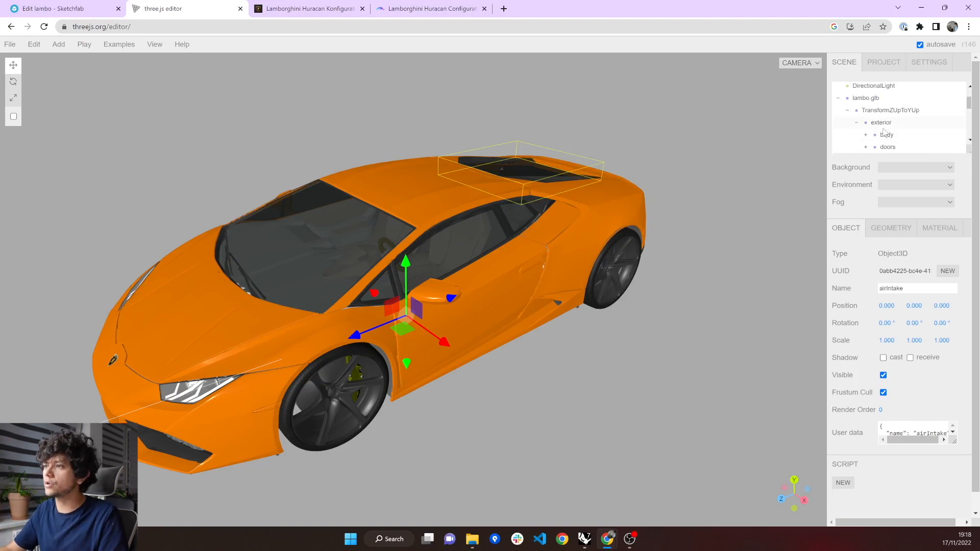
{"action": "left_click", "coordinate": [883, 127]}
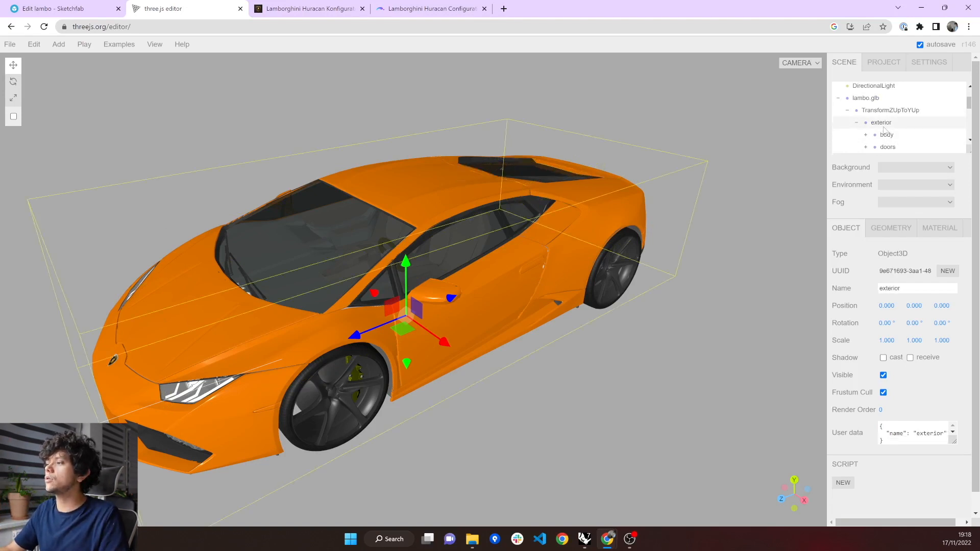
{"action": "left_click", "coordinate": [883, 375]}
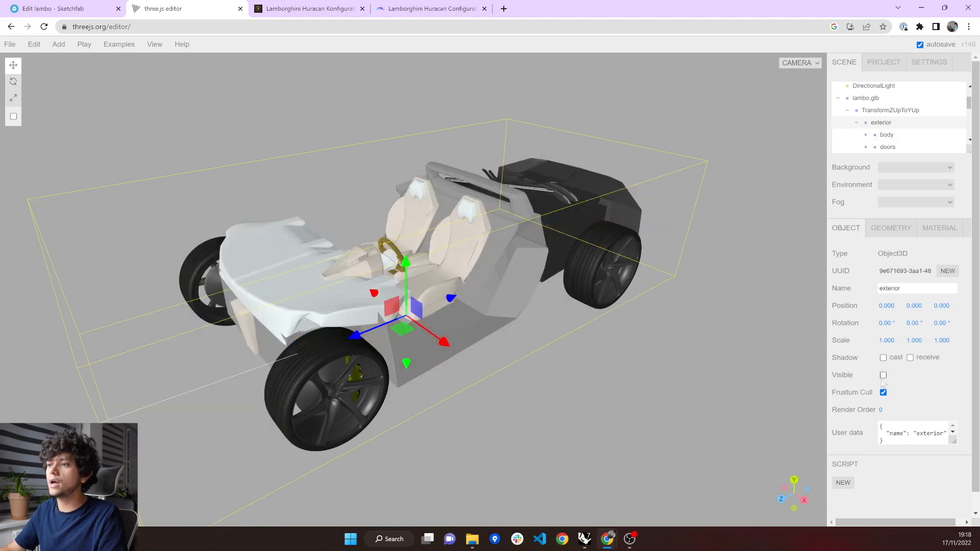
Collapse the exterior group, select interior and expand it in the scene hierarchy.
{"action": "left_click_drag", "start_coordinate": [544, 413], "coordinate": [532, 331]}
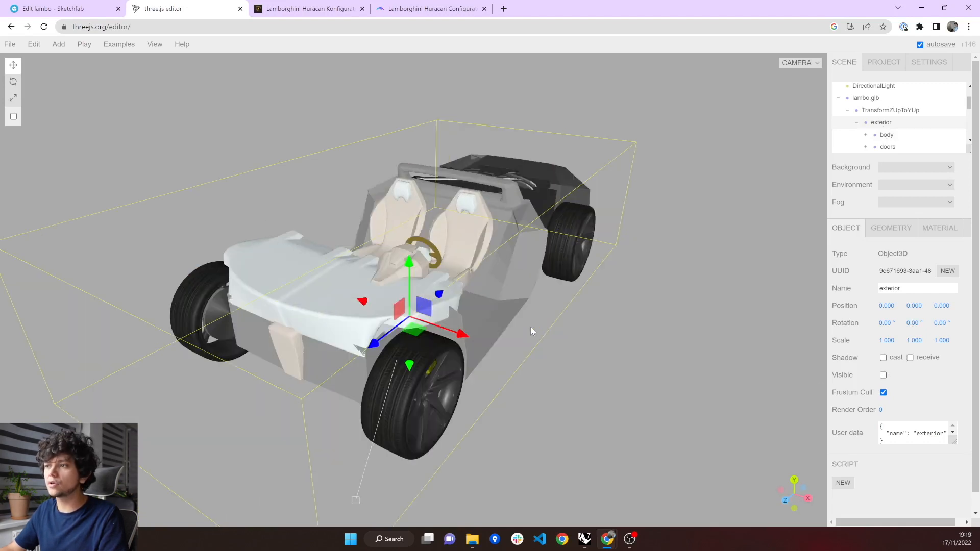
{"action": "left_click_drag", "start_coordinate": [609, 336], "coordinate": [842, 131]}
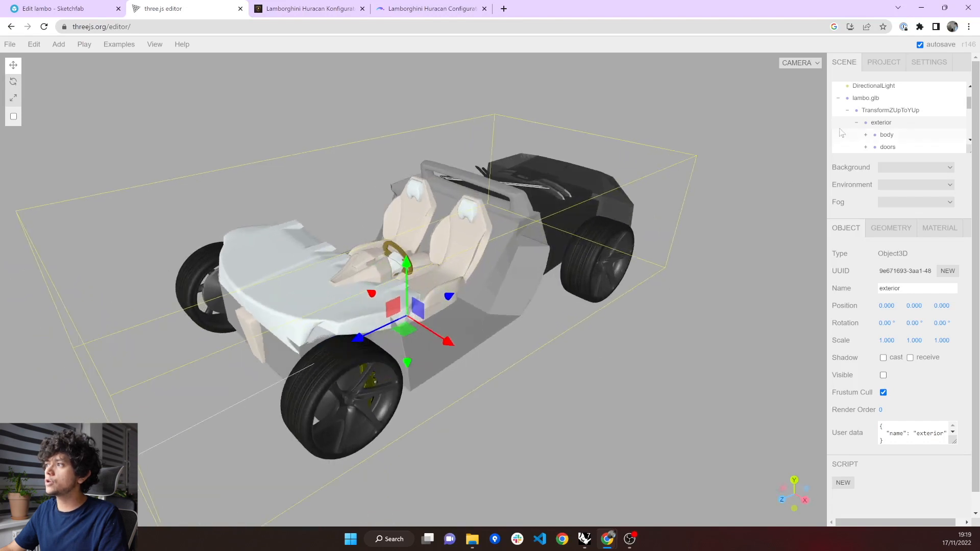
{"action": "left_click", "coordinate": [856, 123]}
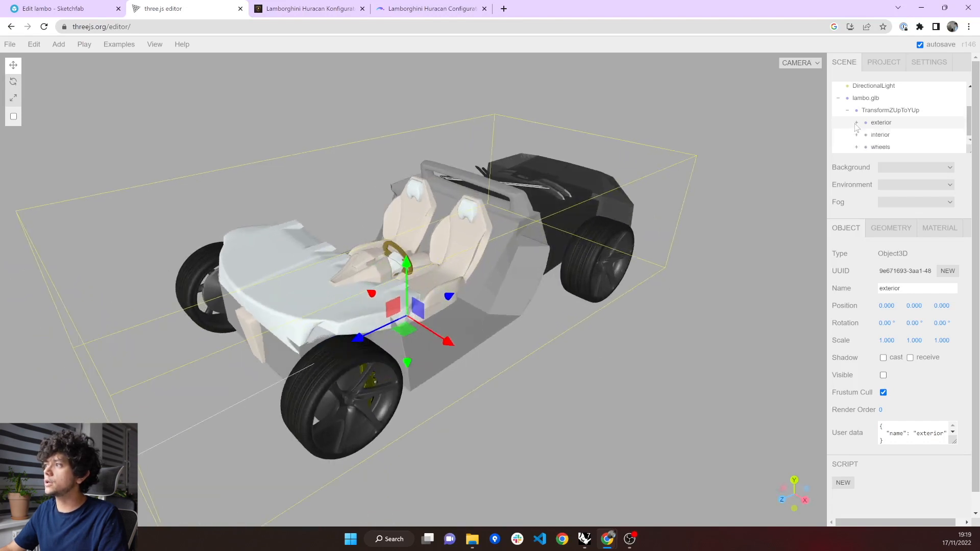
{"action": "left_click", "coordinate": [867, 135]}
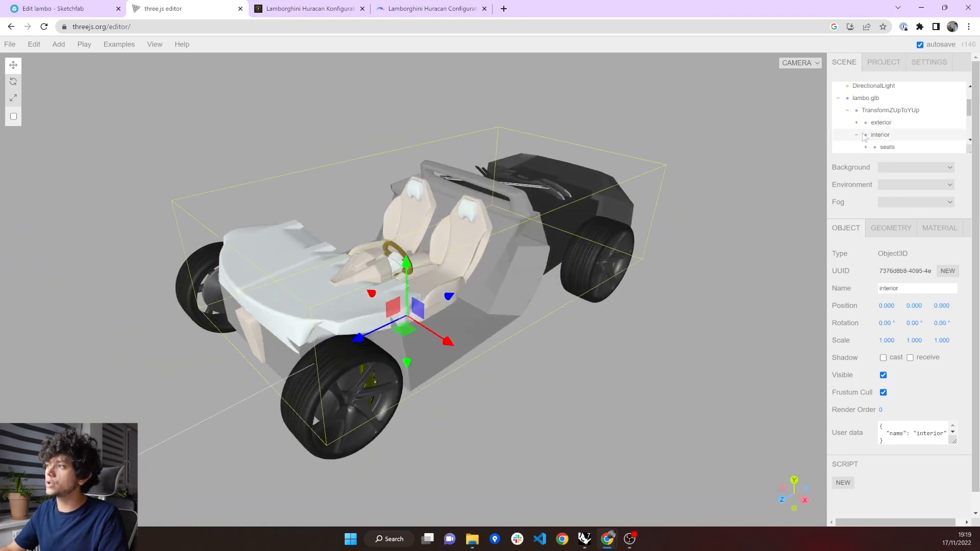
{"action": "left_click", "coordinate": [856, 134]}
Select the interior's seats, engine and armRest groups one by one to examine their extents, and collapse interior again.
{"action": "scroll", "coordinate": [884, 125], "scroll_direction": "down", "scroll_amount": 1}
{"action": "left_click", "coordinate": [896, 99]}
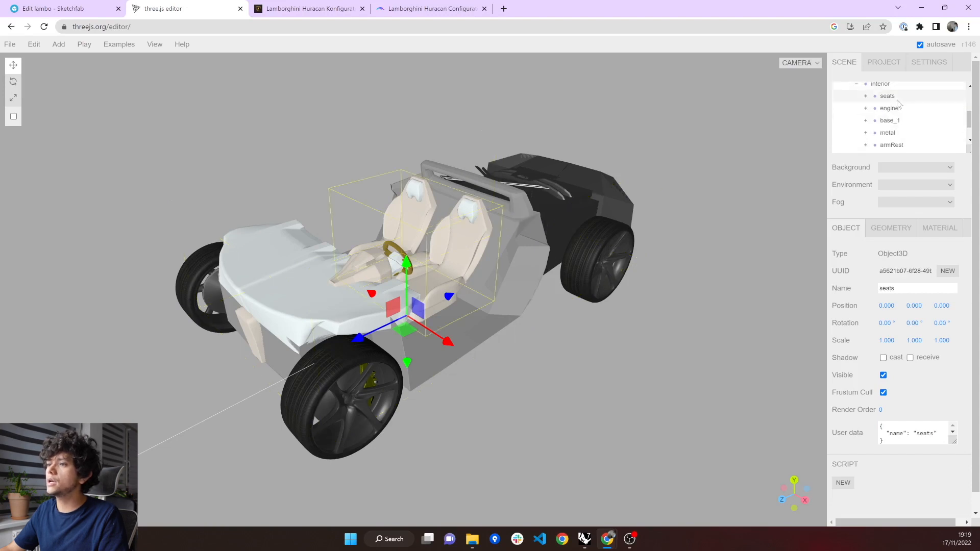
{"action": "left_click", "coordinate": [897, 110]}
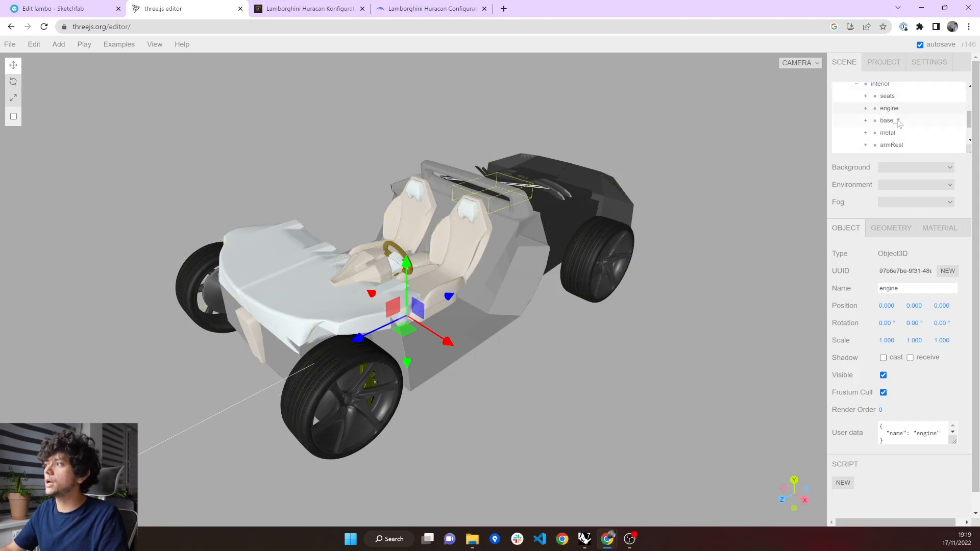
{"action": "left_click", "coordinate": [897, 146]}
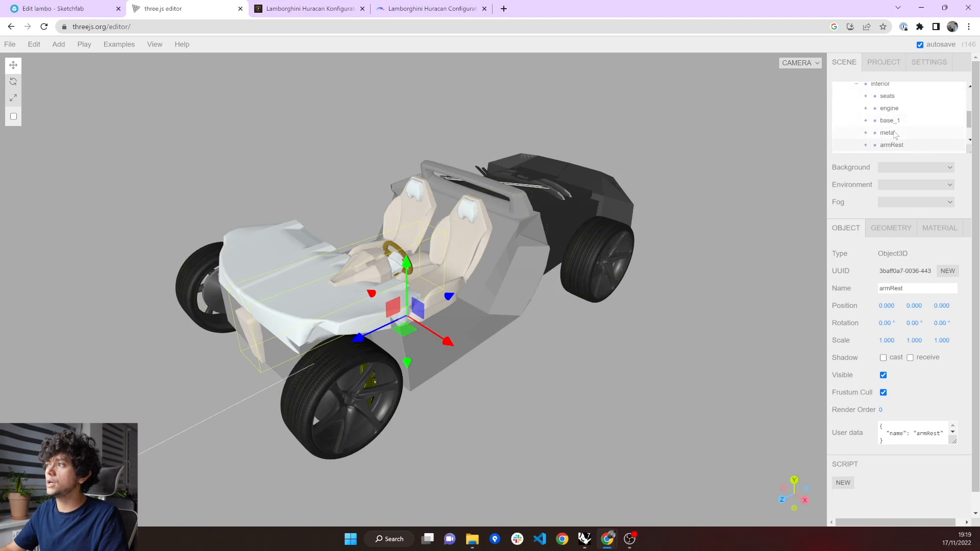
{"action": "left_click", "coordinate": [857, 86]}
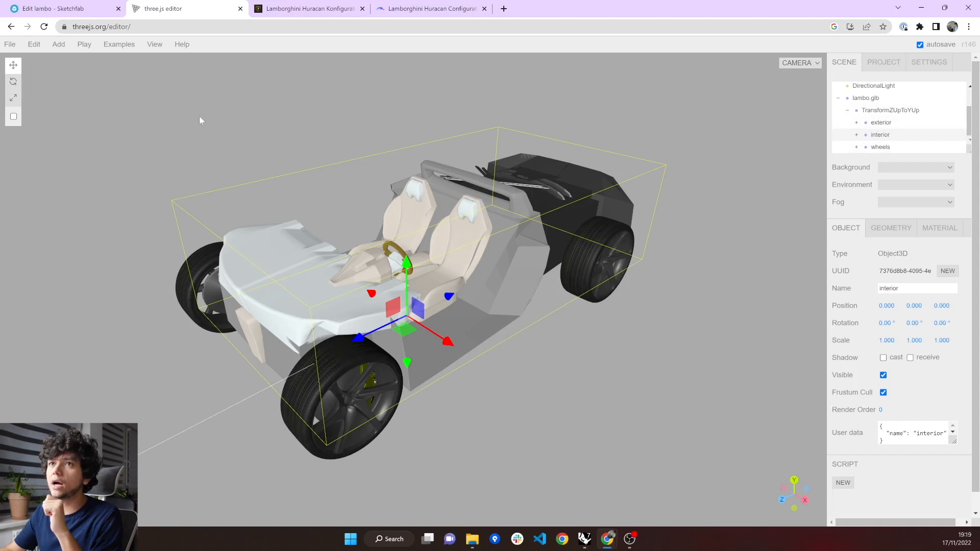
Switch to the Sketchfab editor to review the wheel.tire material settings, and return to the three.js editor.
{"action": "left_click", "coordinate": [39, 8]}
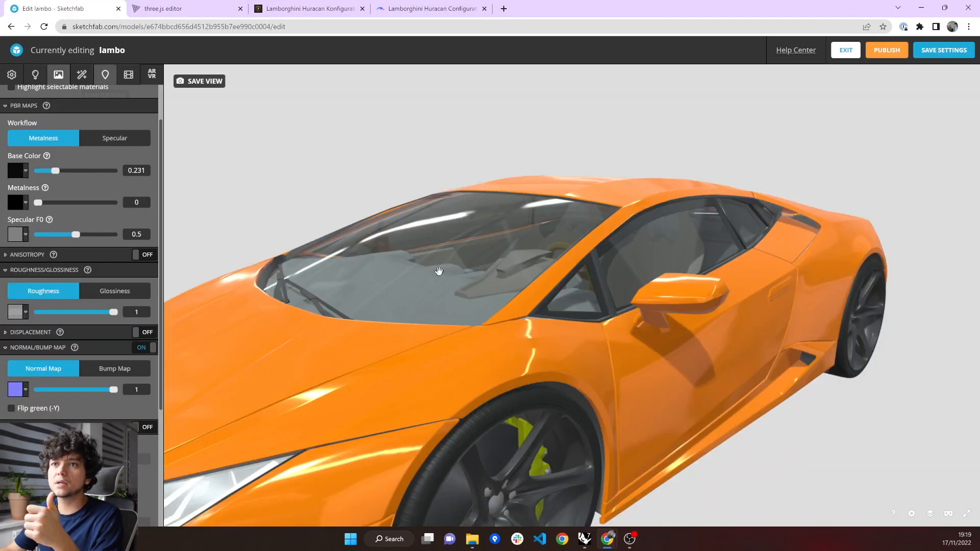
{"action": "scroll", "coordinate": [23, 150], "scroll_direction": "up", "scroll_amount": 1}
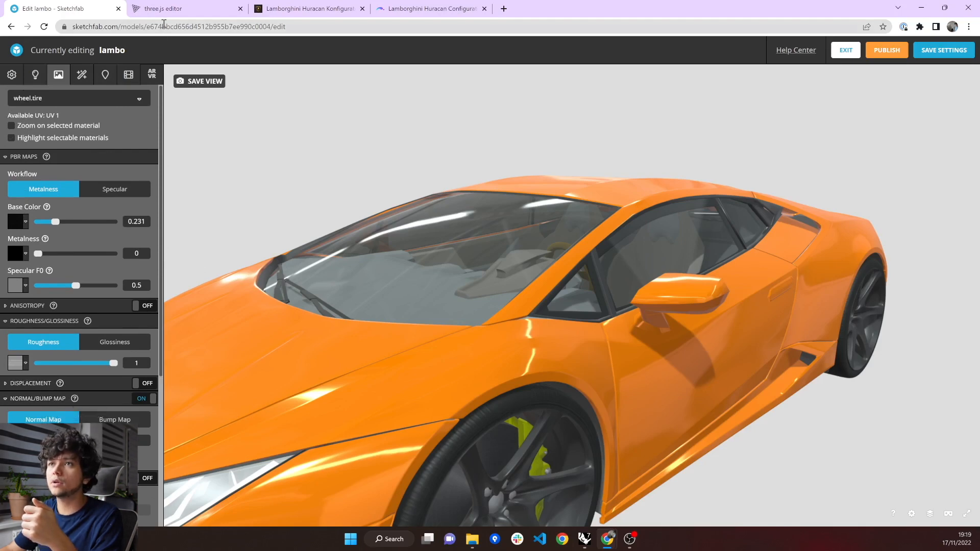
{"action": "left_click", "coordinate": [163, 9]}
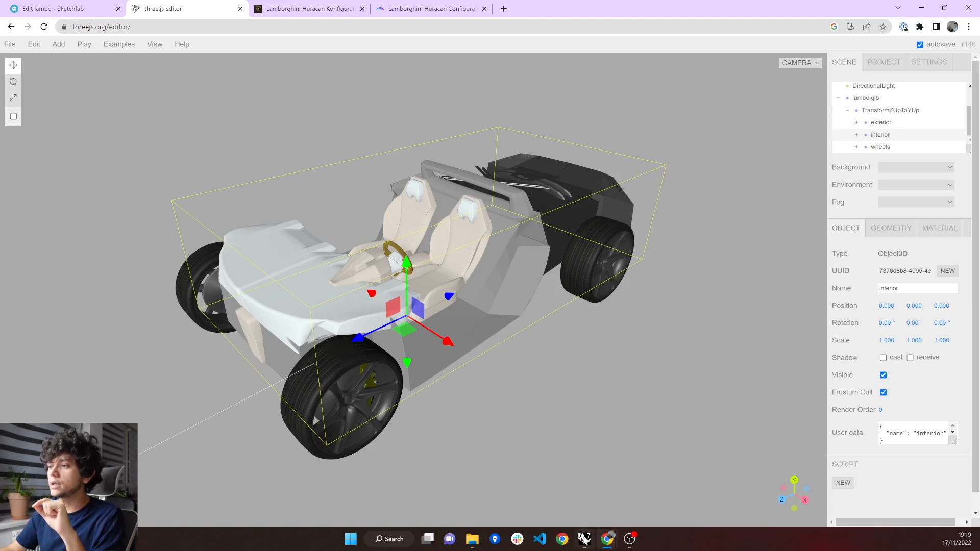
Switch to Rhino and Grasshopper and locate the doors, material and name inputs below the yellow group.
{"action": "left_click", "coordinate": [585, 539]}
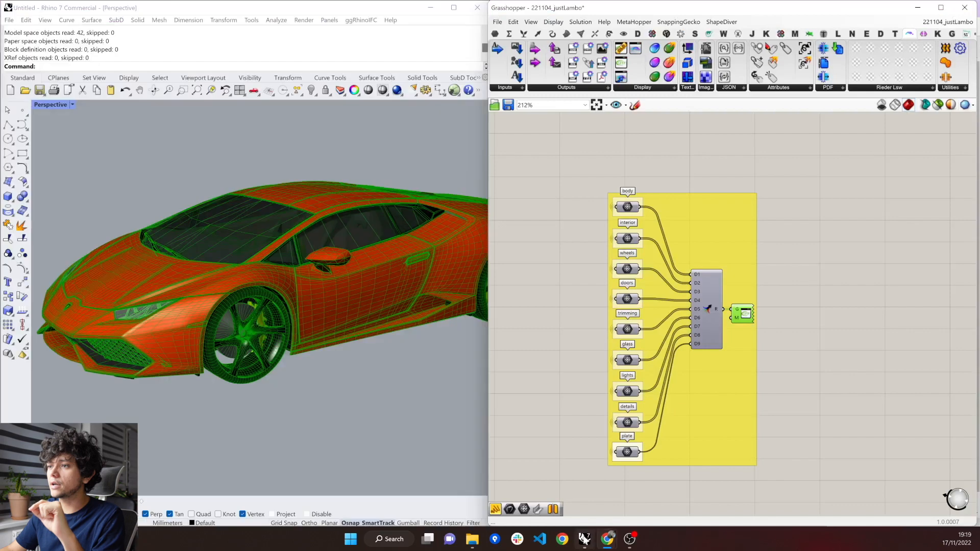
{"action": "left_click", "coordinate": [831, 326]}
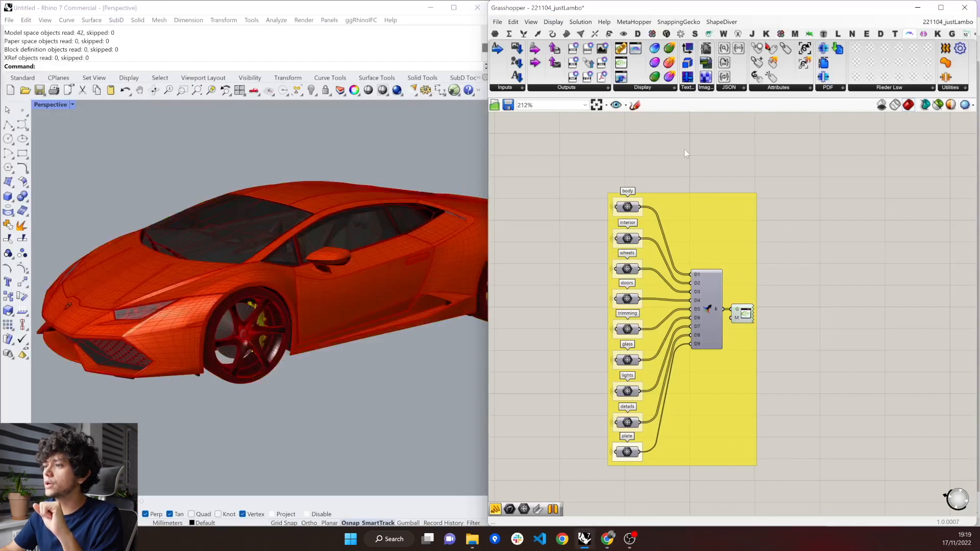
{"action": "scroll", "coordinate": [684, 149], "scroll_direction": "down", "scroll_amount": 5}
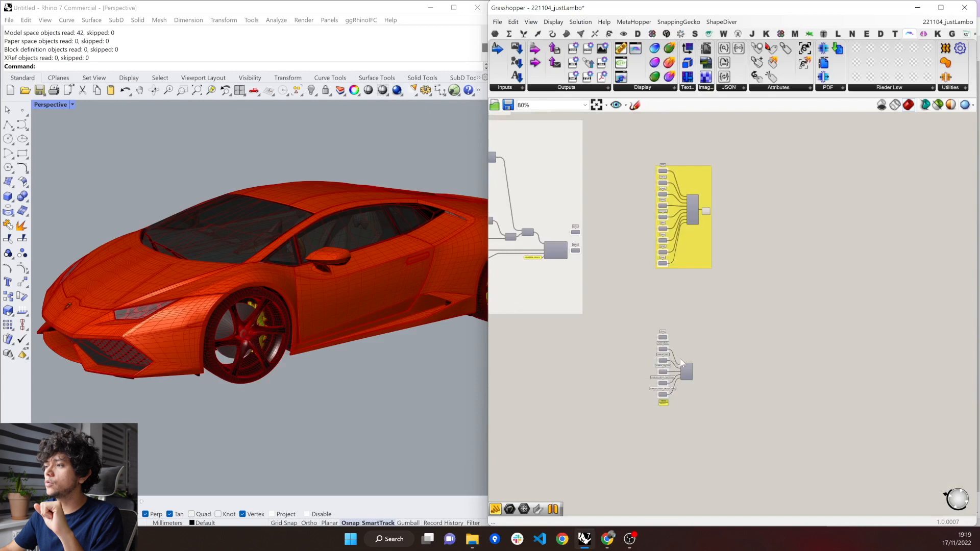
{"action": "scroll", "coordinate": [681, 359], "scroll_direction": "up", "scroll_amount": 6}
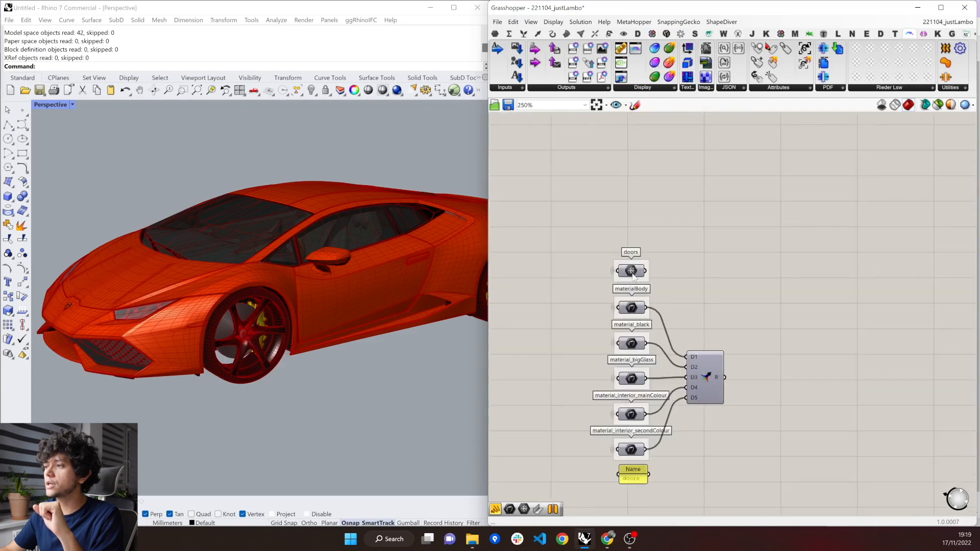
Preview only the selected doors parameter to inspect its geometry in the viewport, and restore the normal preview.
{"action": "left_click", "coordinate": [631, 273]}
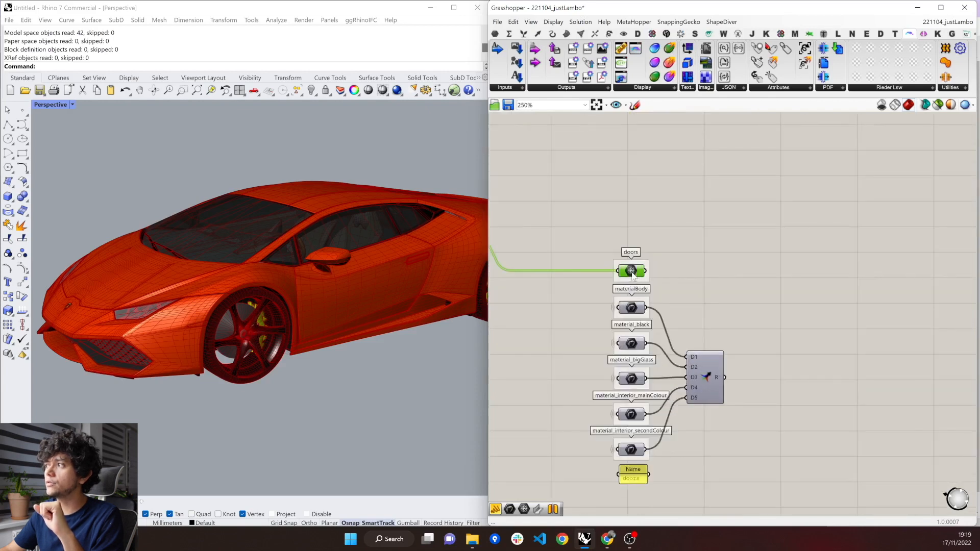
{"action": "left_click", "coordinate": [937, 105]}
{"action": "right_click_drag", "start_coordinate": [265, 354], "coordinate": [290, 347]}
{"action": "scroll", "coordinate": [370, 237], "scroll_direction": "up", "scroll_amount": 2}
{"action": "right_click_drag", "start_coordinate": [370, 238], "coordinate": [363, 239]}
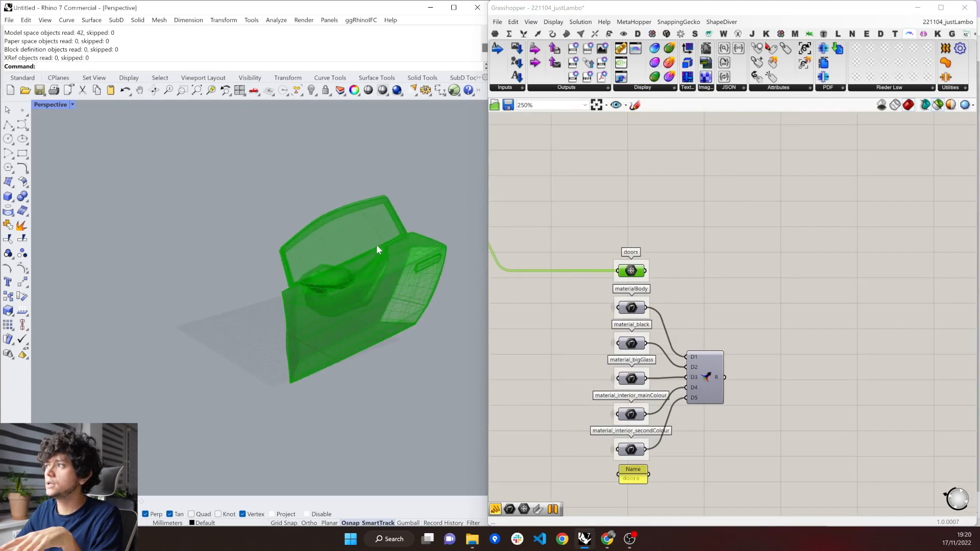
{"action": "left_click", "coordinate": [909, 126]}
{"action": "left_click", "coordinate": [940, 108]}
Turn off the preview of the yellow group's lambo display component.
{"action": "scroll", "coordinate": [666, 362], "scroll_direction": "down", "scroll_amount": 4}
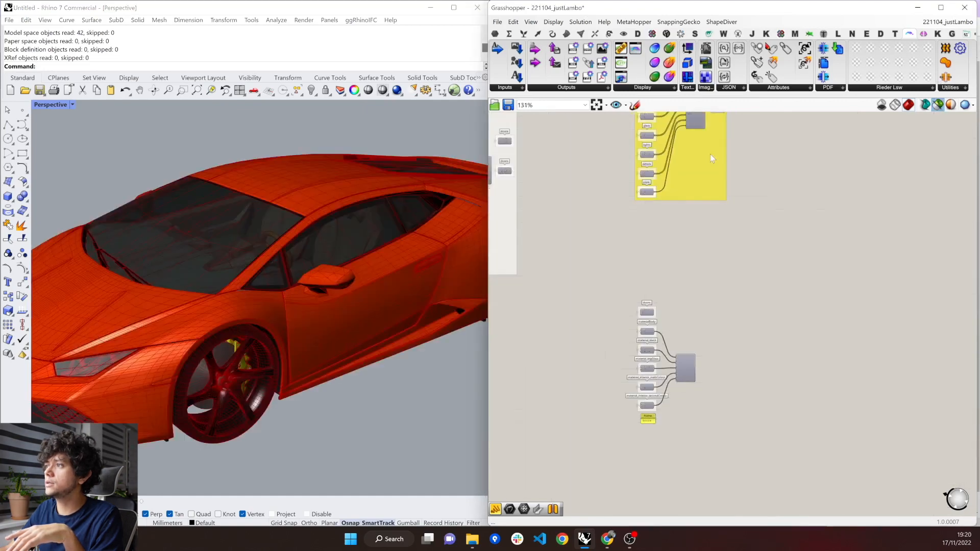
{"action": "scroll", "coordinate": [709, 151], "scroll_direction": "down", "scroll_amount": 2}
{"action": "right_click", "coordinate": [709, 157]}
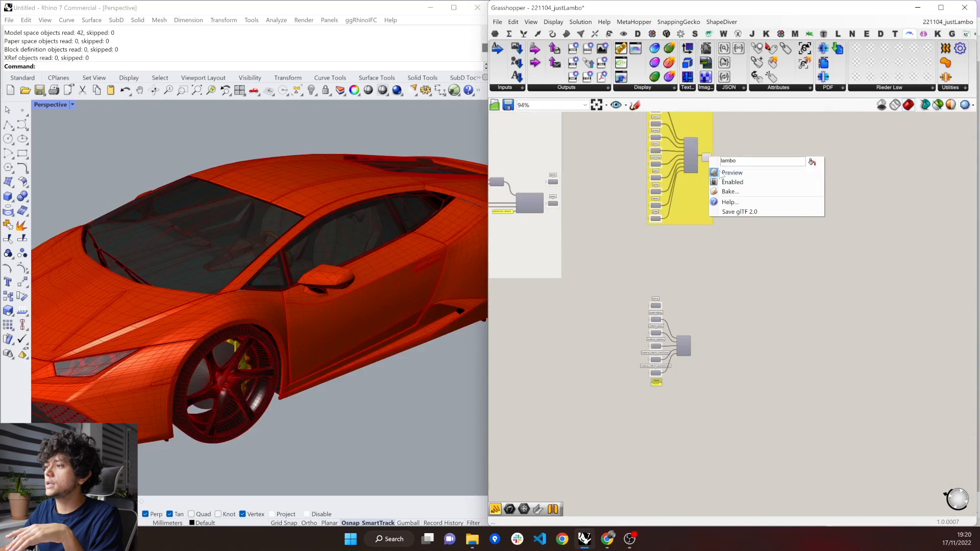
{"action": "left_click", "coordinate": [730, 172]}
{"action": "scroll", "coordinate": [665, 358], "scroll_direction": "up", "scroll_amount": 6}
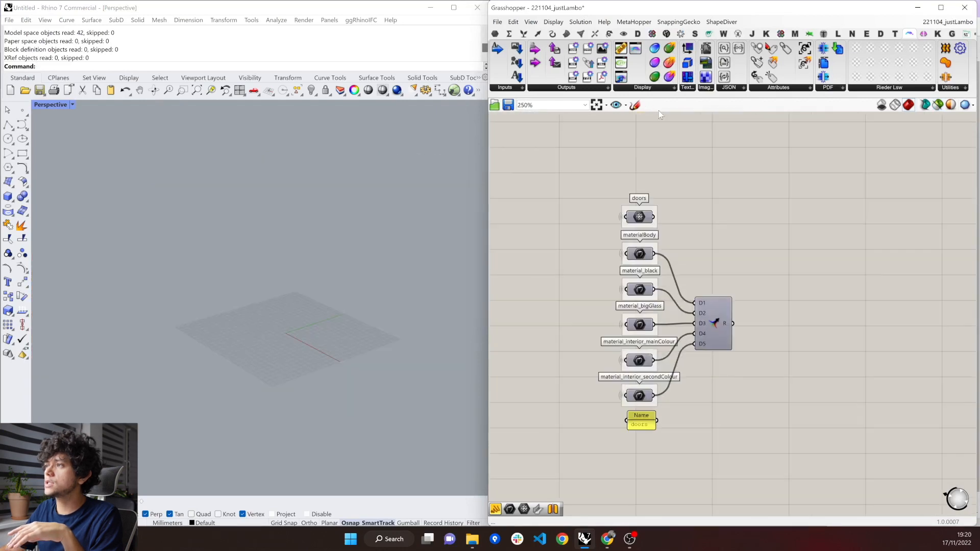
Place a glTF 2.0 Display component beside the doors parameter and connect doors to its G input.
{"action": "left_click", "coordinate": [649, 88]}
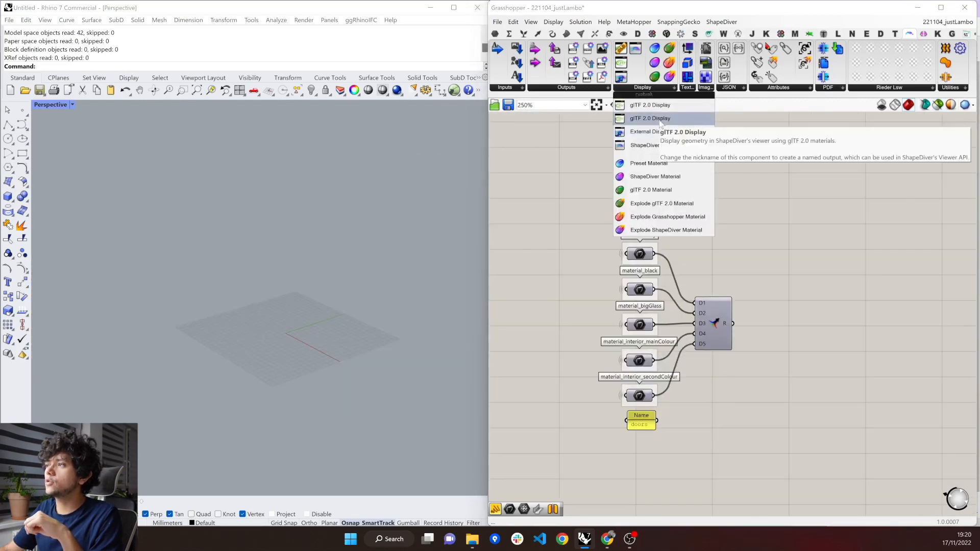
{"action": "left_click_drag", "start_coordinate": [660, 119], "coordinate": [728, 228]}
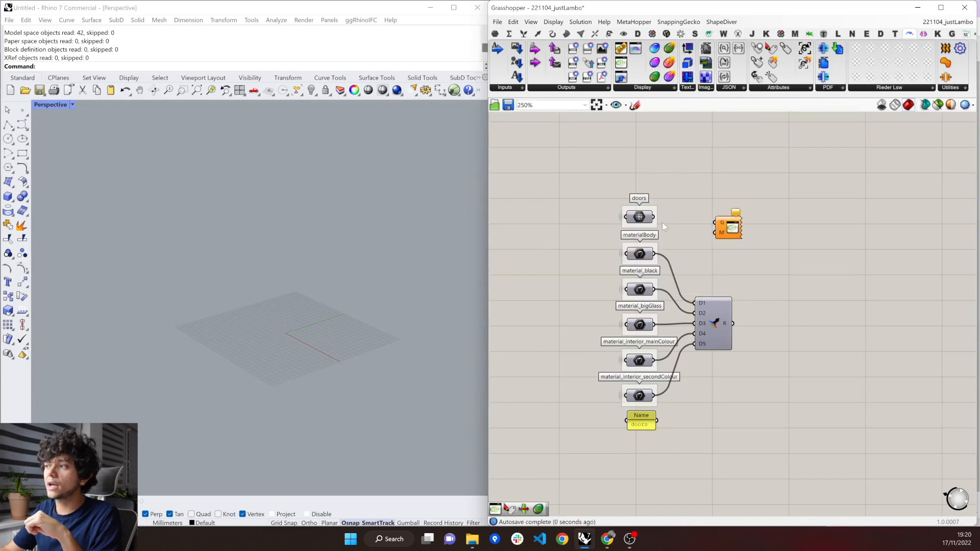
{"action": "left_click_drag", "start_coordinate": [655, 220], "coordinate": [714, 222]}
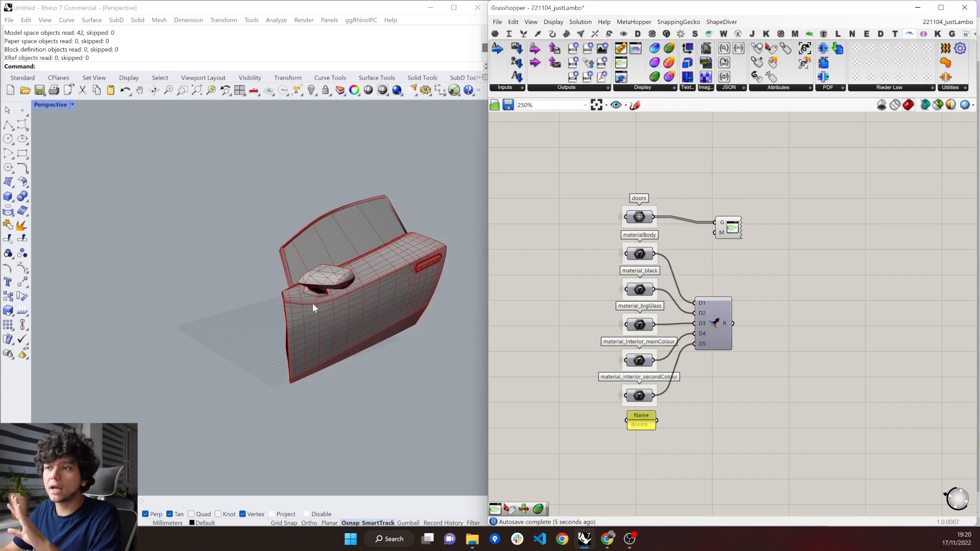
Save the door display as a binary glTF 2.0 file, overwriting testDoor.glb in the SecondPart folder.
{"action": "mouse_move", "coordinate": [373, 293]}
{"action": "right_mouse_down"}
{"action": "mouse_move", "coordinate": [411, 287]}
{"action": "mouse_move", "coordinate": [356, 288]}
{"action": "right_mouse_up"}
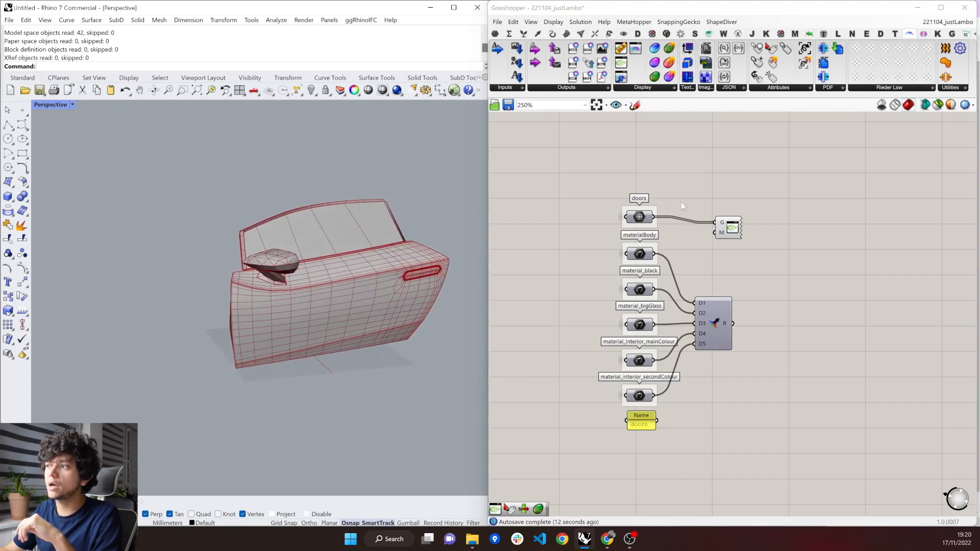
{"action": "right_click", "coordinate": [731, 225]}
{"action": "left_click", "coordinate": [774, 279]}
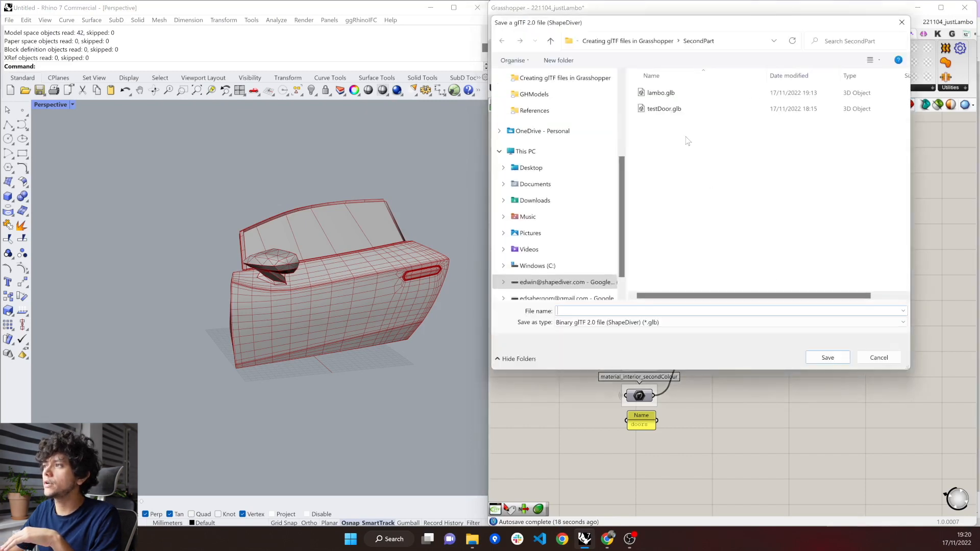
{"action": "double_click", "coordinate": [664, 109]}
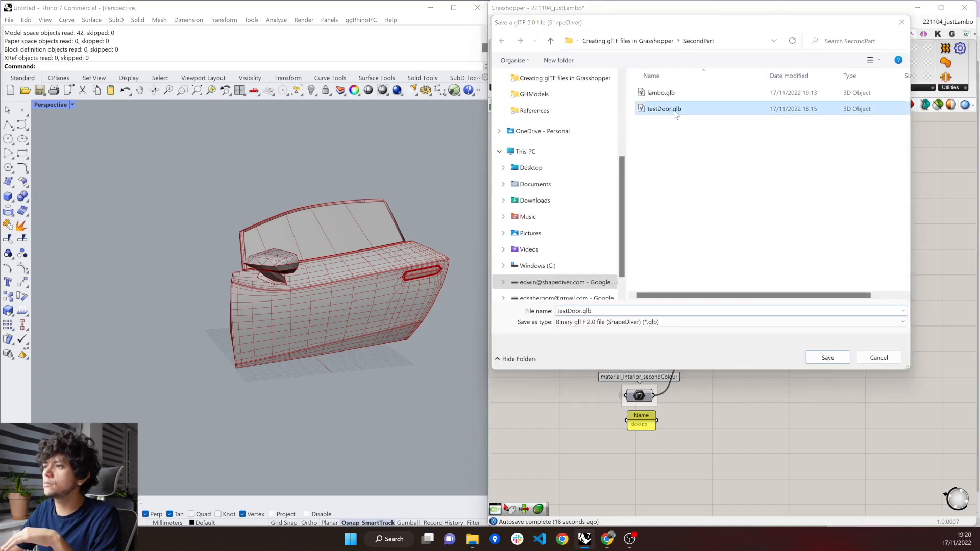
{"action": "left_click", "coordinate": [518, 270]}
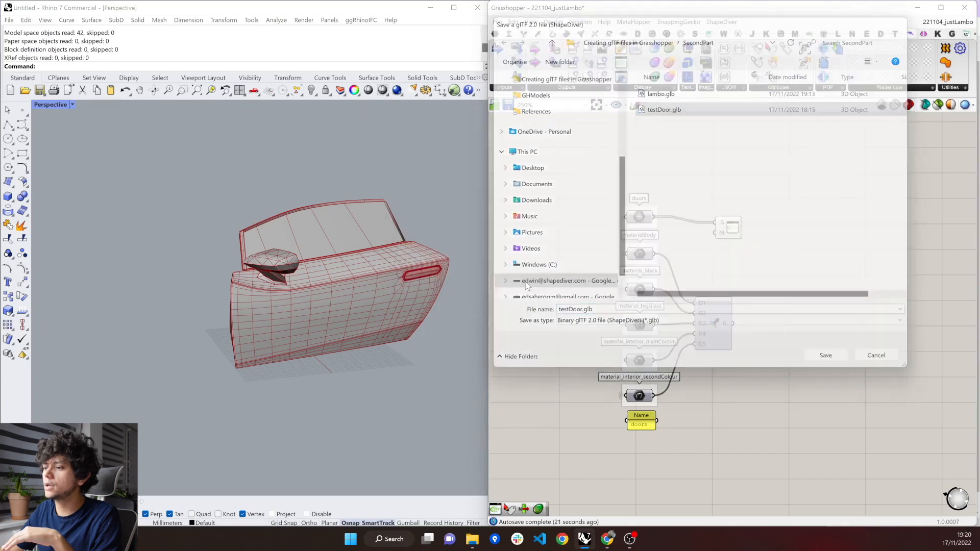
Open testDoor.glb from the SecondPart folder in 3D Viewer, inspect the door from another angle and close the viewer.
{"action": "left_click", "coordinate": [472, 544]}
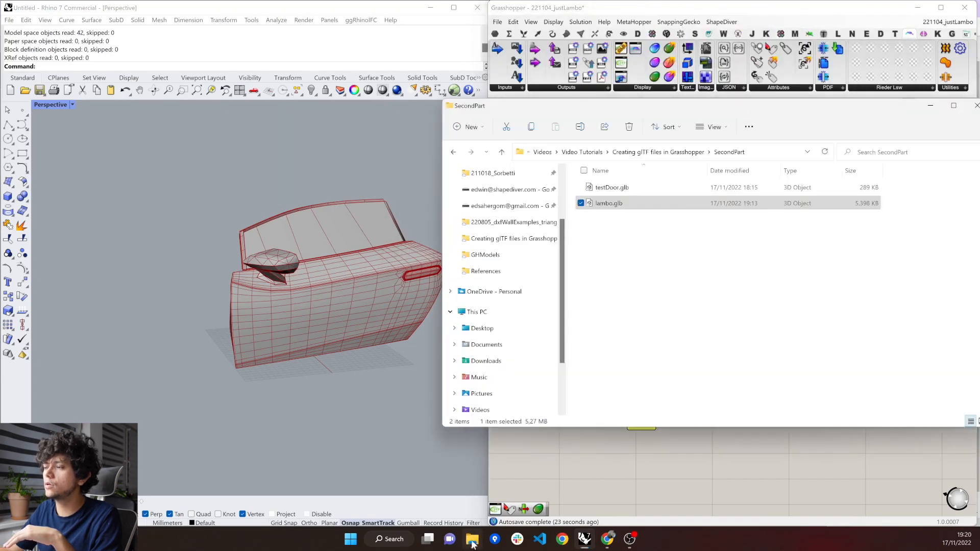
{"action": "left_click", "coordinate": [618, 191]}
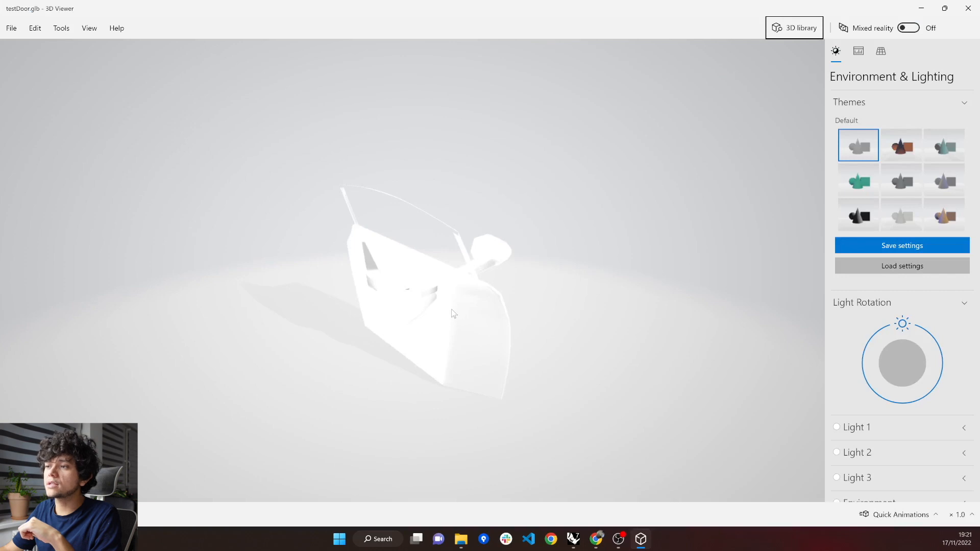
{"action": "left_click_drag", "start_coordinate": [453, 313], "coordinate": [372, 302]}
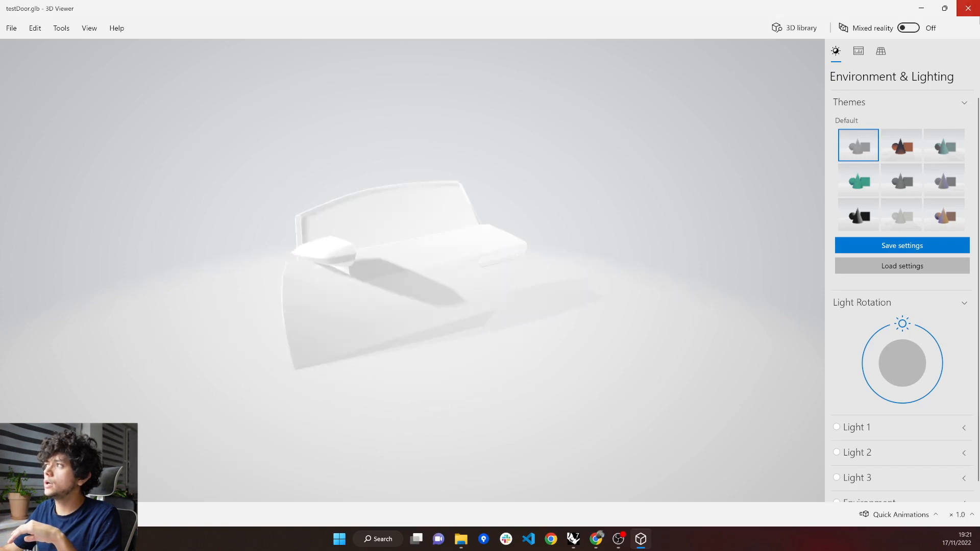
{"action": "left_click", "coordinate": [969, 9]}
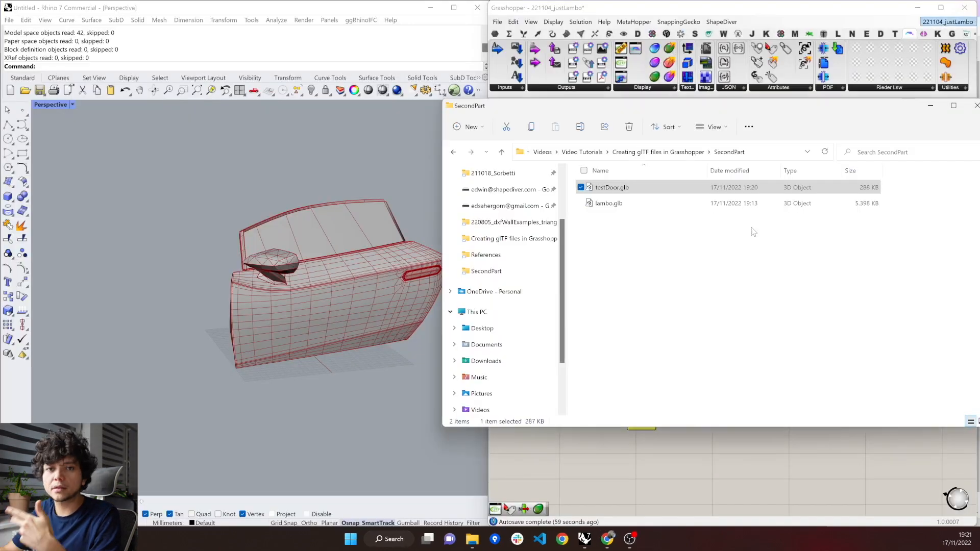
Return to Grasshopper, move the glTF 2.0 Display component farther from the doors parameter, and select the materials' Merge component.
{"action": "left_click", "coordinate": [628, 454]}
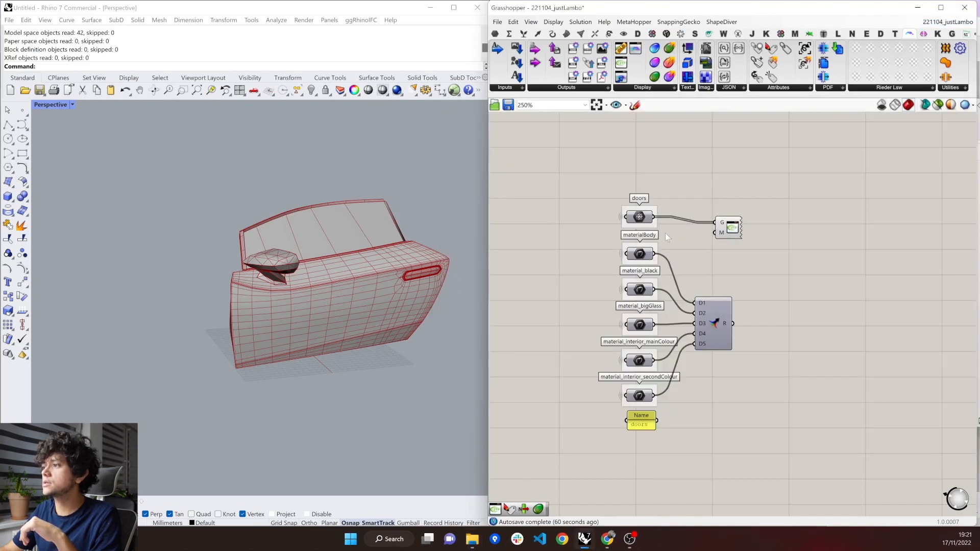
{"action": "left_click_drag", "start_coordinate": [737, 229], "coordinate": [785, 223]}
{"action": "left_click_drag", "start_coordinate": [626, 187], "coordinate": [684, 236]}
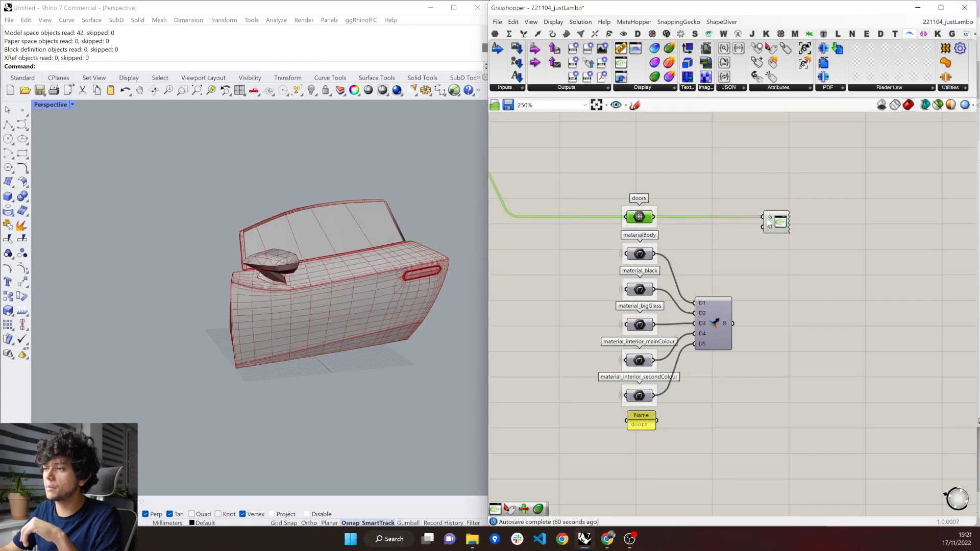
{"action": "mouse_move", "coordinate": [769, 223]}
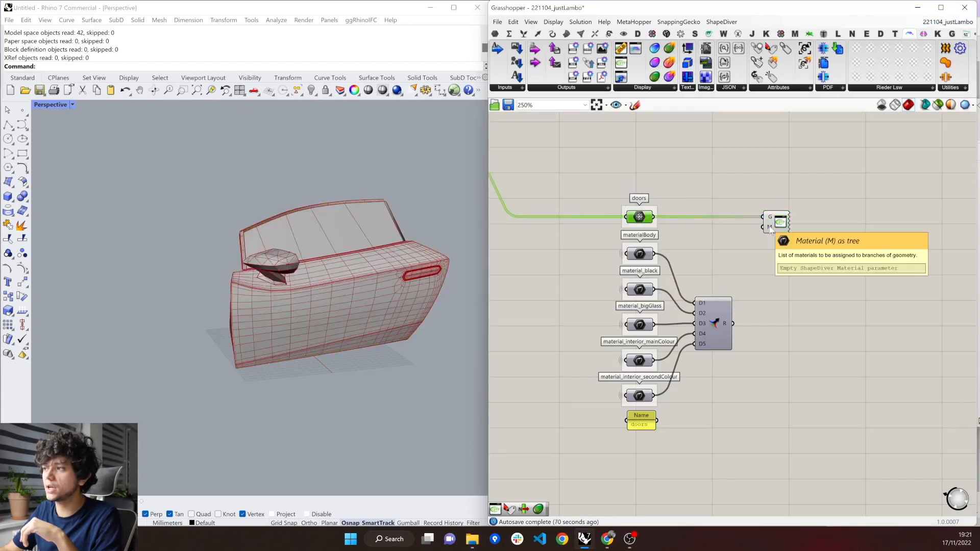
{"action": "left_click_drag", "start_coordinate": [685, 273], "coordinate": [743, 385]}
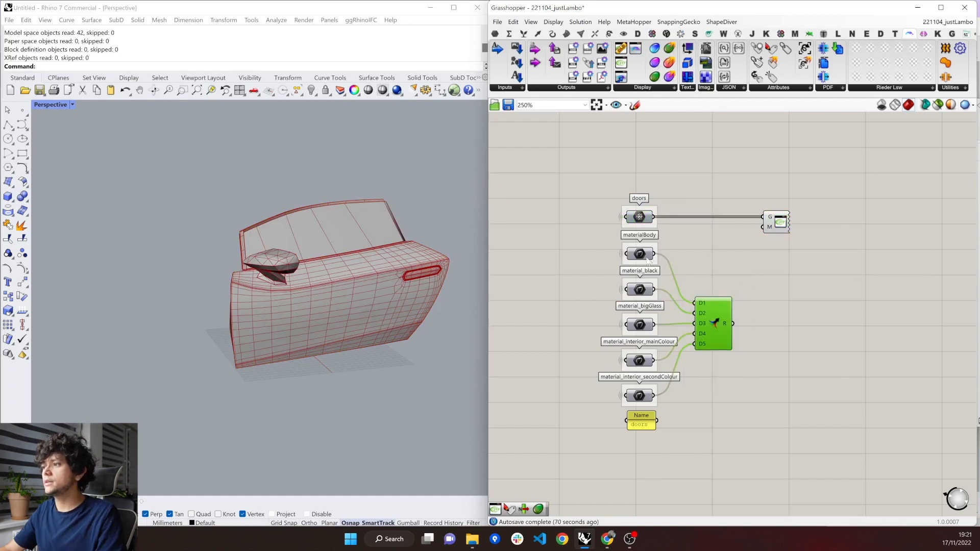
Trace the materialBody parameter back to the Body material group and look up glTF 2.0 Material among the ShapeDiver display components.
{"action": "left_click", "coordinate": [645, 258]}
{"action": "key", "text": "ctrl+Left"}
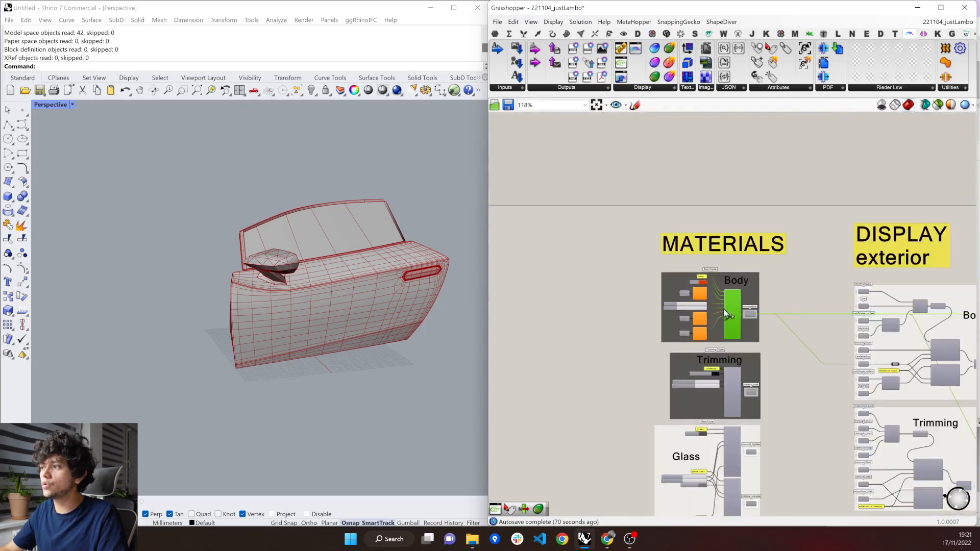
{"action": "scroll", "coordinate": [724, 307], "scroll_direction": "up", "scroll_amount": 7}
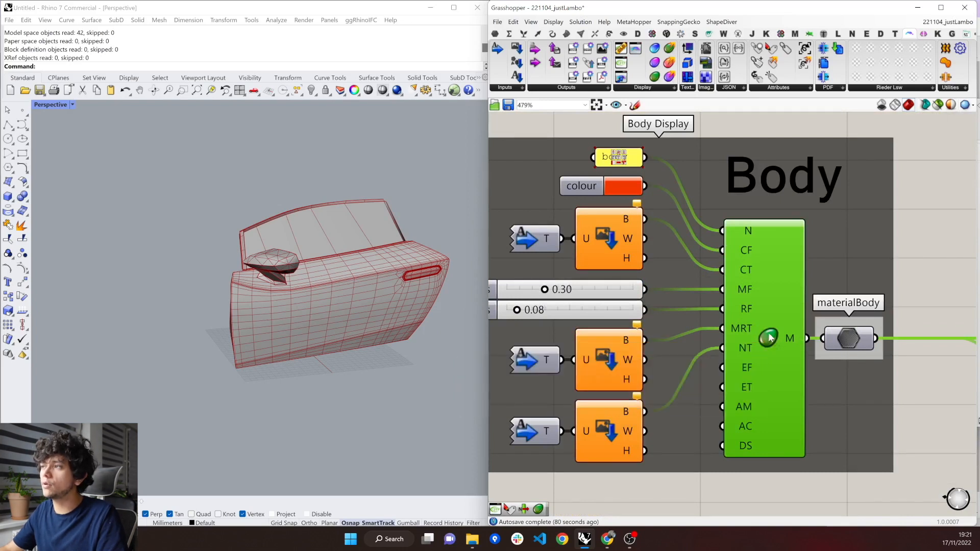
{"action": "left_click", "coordinate": [650, 92]}
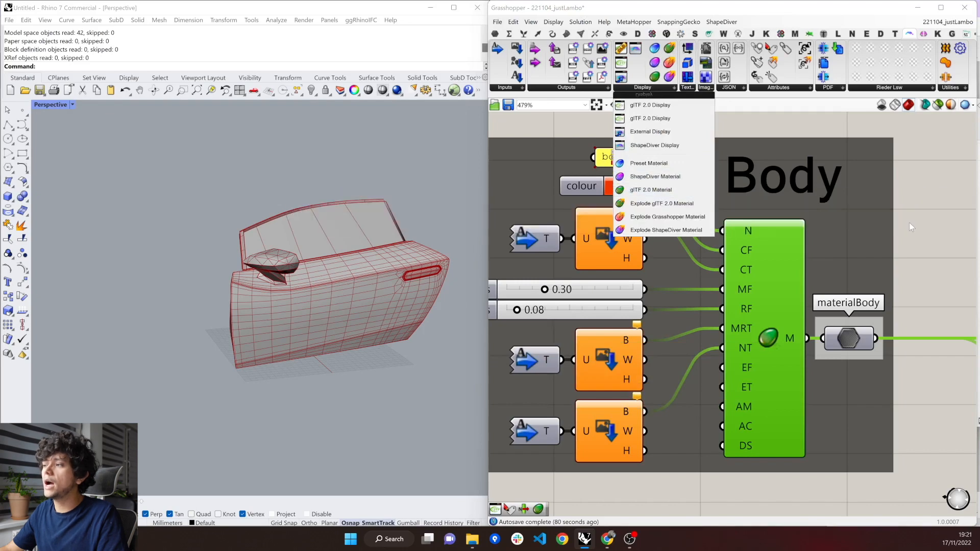
{"action": "left_click", "coordinate": [952, 236]}
Examine the Body group's glTF 2.0 Material component, covering its material output and its colour, texture, metalness and roughness inputs.
{"action": "scroll", "coordinate": [785, 329], "scroll_direction": "down", "scroll_amount": 1}
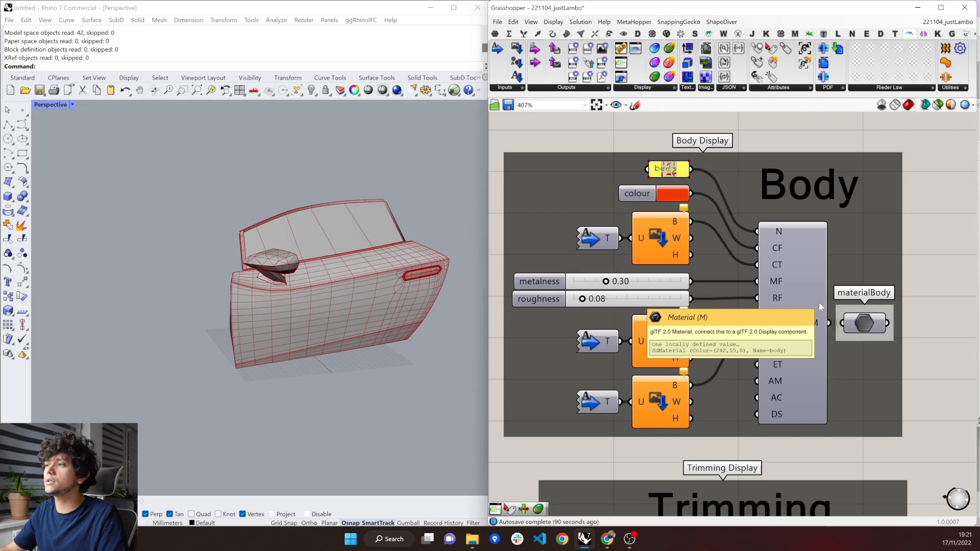
{"action": "scroll", "coordinate": [812, 332], "scroll_direction": "down", "scroll_amount": 2}
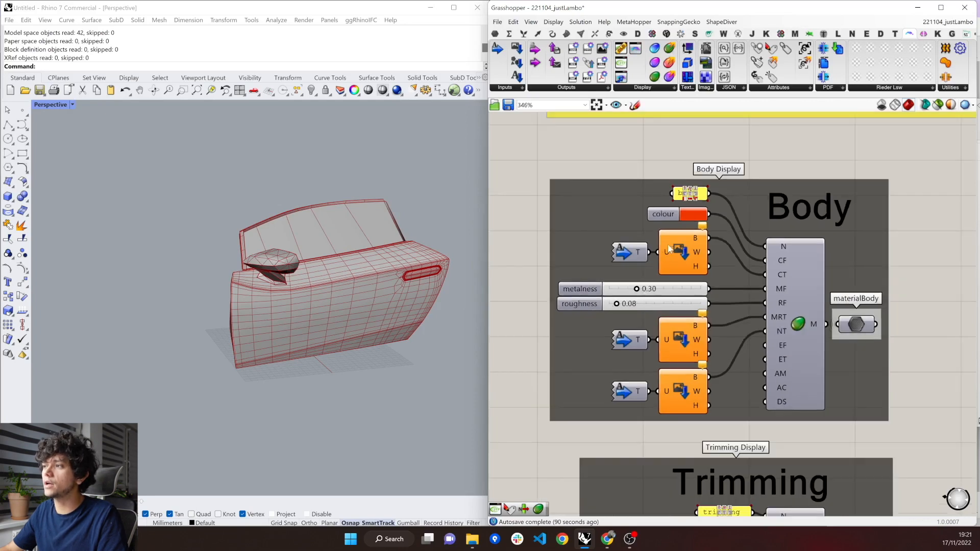
{"action": "scroll", "coordinate": [593, 307], "scroll_direction": "down", "scroll_amount": 1}
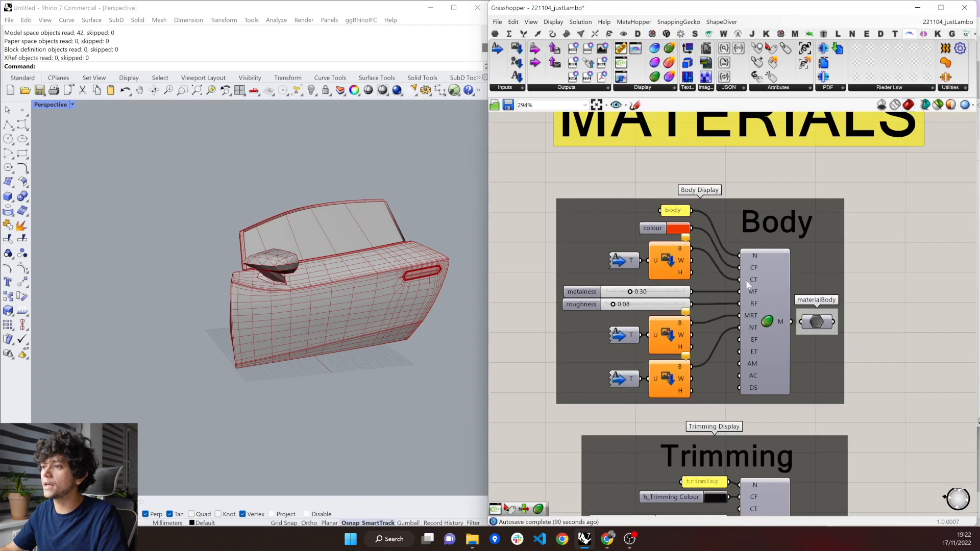
{"action": "mouse_move", "coordinate": [747, 284]}
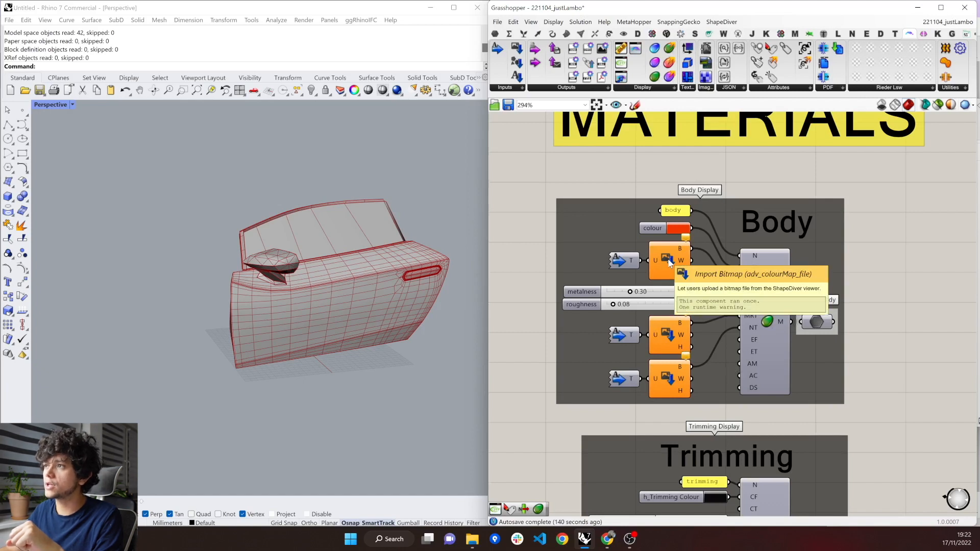
Look up Import Bitmap among the ShapeDiver input components and inspect the bitmap feeding the body material's CT input.
{"action": "scroll", "coordinate": [669, 261], "scroll_direction": "up", "scroll_amount": 1}
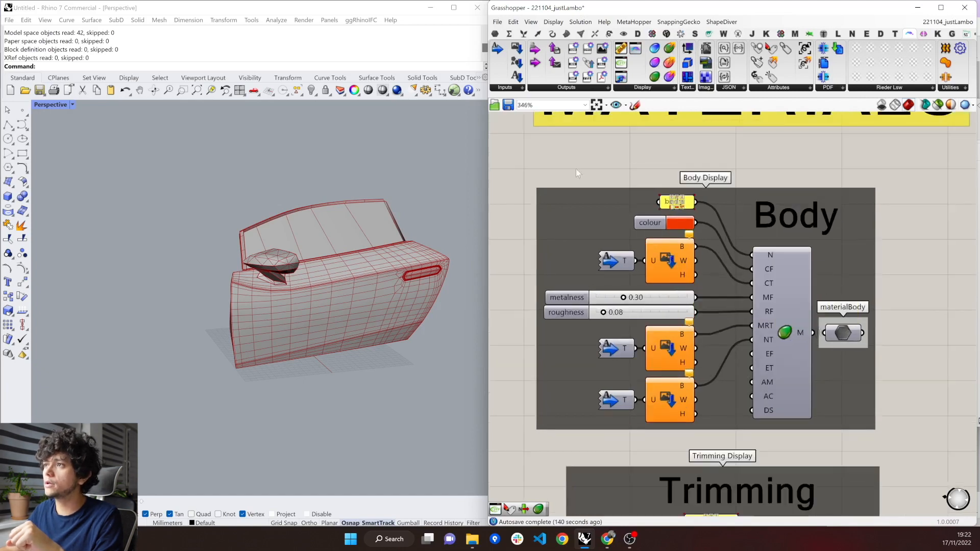
{"action": "left_click", "coordinate": [505, 88]}
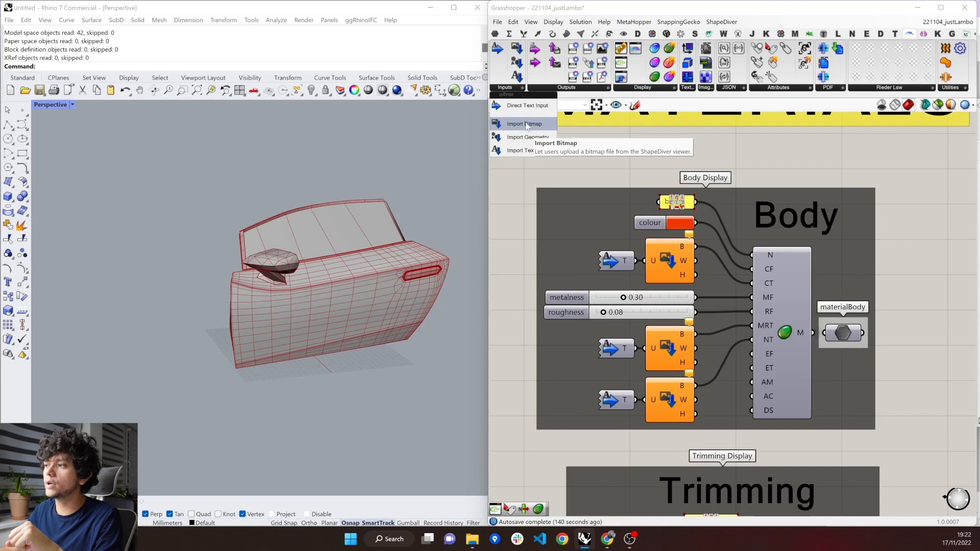
{"action": "left_click", "coordinate": [684, 272]}
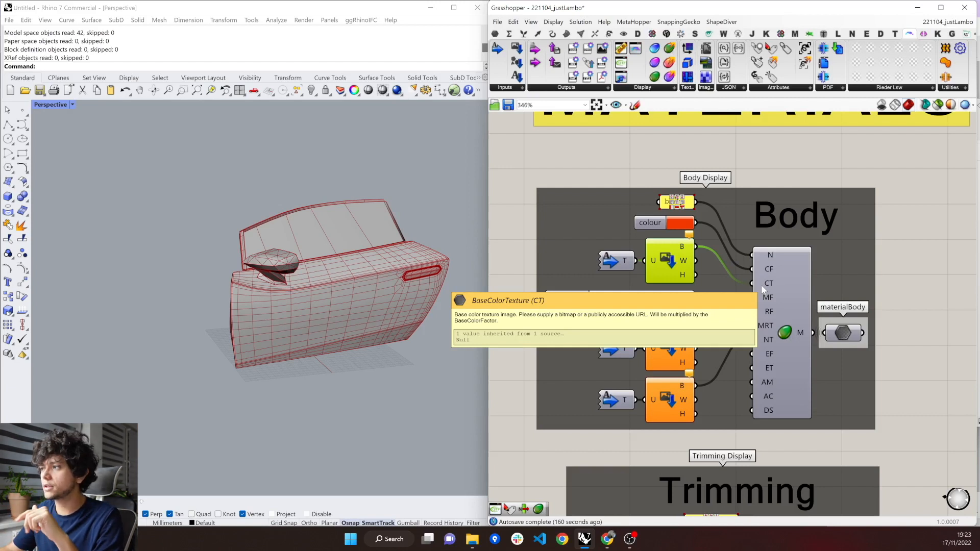
Highlight the body name panel feeding the material, and switch to the Sketchfab editor in Chrome to view the lambo model's material list.
{"action": "scroll", "coordinate": [665, 306], "scroll_direction": "down", "scroll_amount": 2}
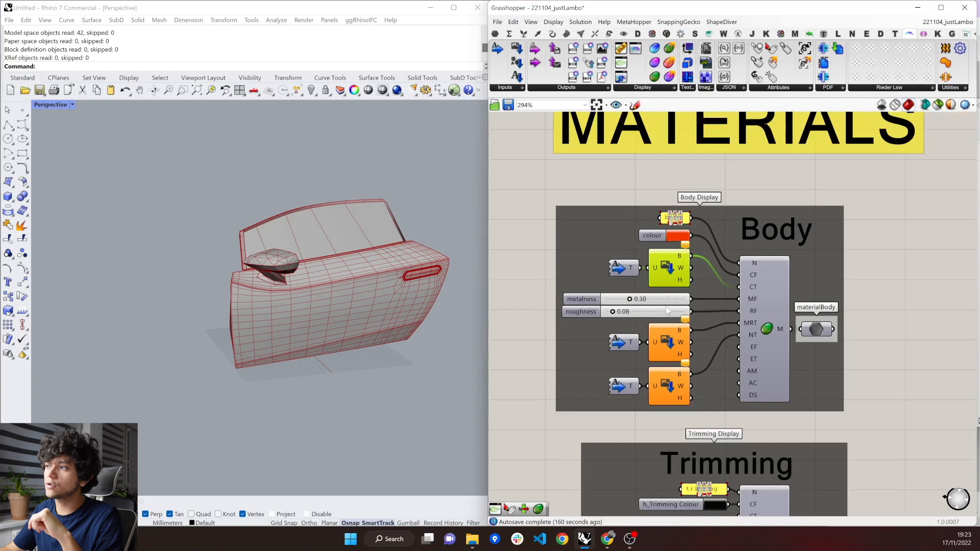
{"action": "left_click_drag", "start_coordinate": [630, 189], "coordinate": [712, 229]}
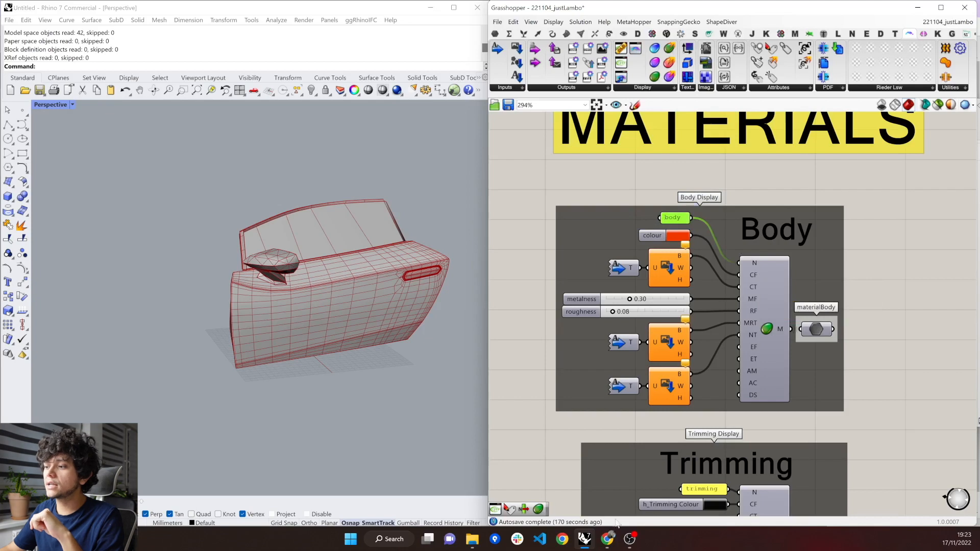
{"action": "mouse_move", "coordinate": [607, 538]}
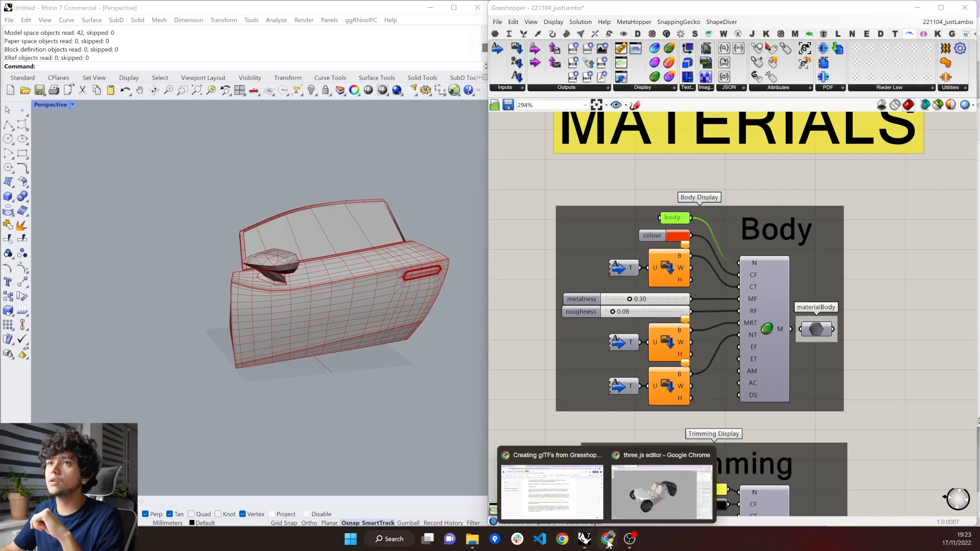
{"action": "left_click", "coordinate": [642, 518]}
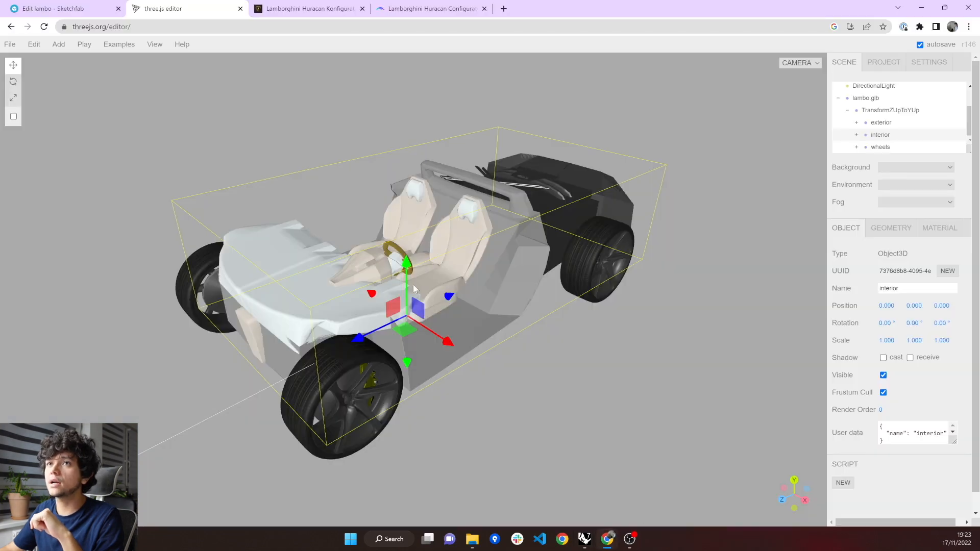
{"action": "left_click", "coordinate": [71, 8]}
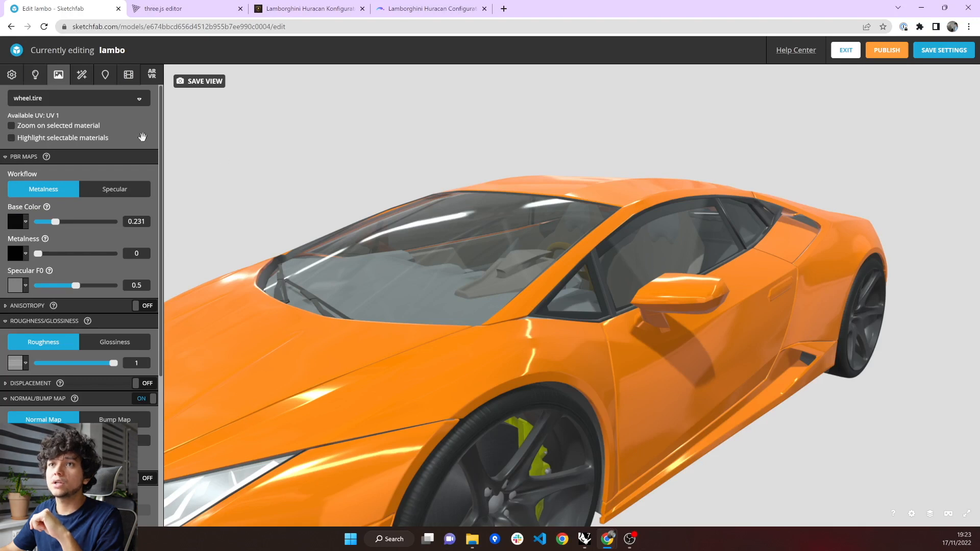
{"action": "left_click", "coordinate": [49, 99]}
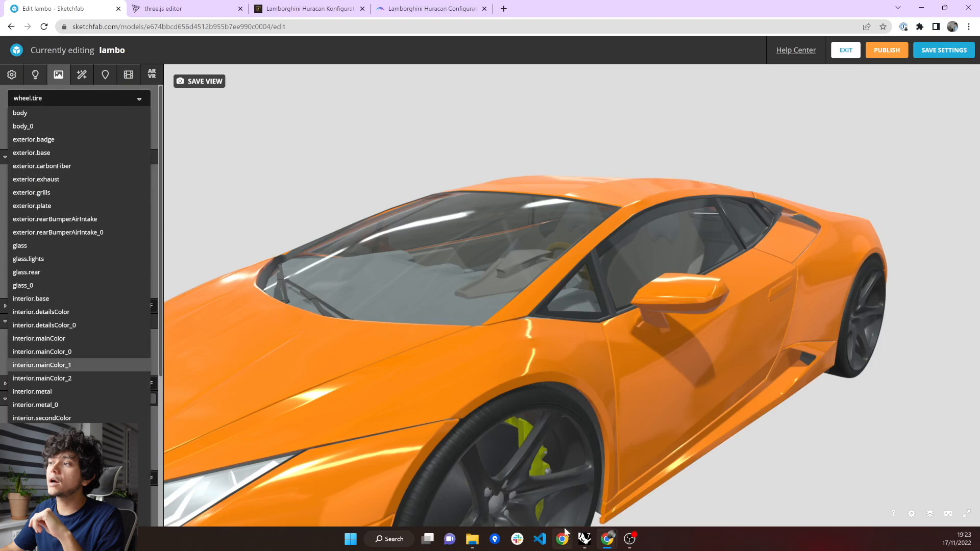
Return to Grasshopper and highlight the body name panel and the glTF 2.0 Material component it feeds.
{"action": "left_click", "coordinate": [584, 539]}
{"action": "left_click_drag", "start_coordinate": [723, 173], "coordinate": [797, 415]}
{"action": "left_click", "coordinate": [708, 228]}
{"action": "left_click_drag", "start_coordinate": [632, 183], "coordinate": [710, 230]}
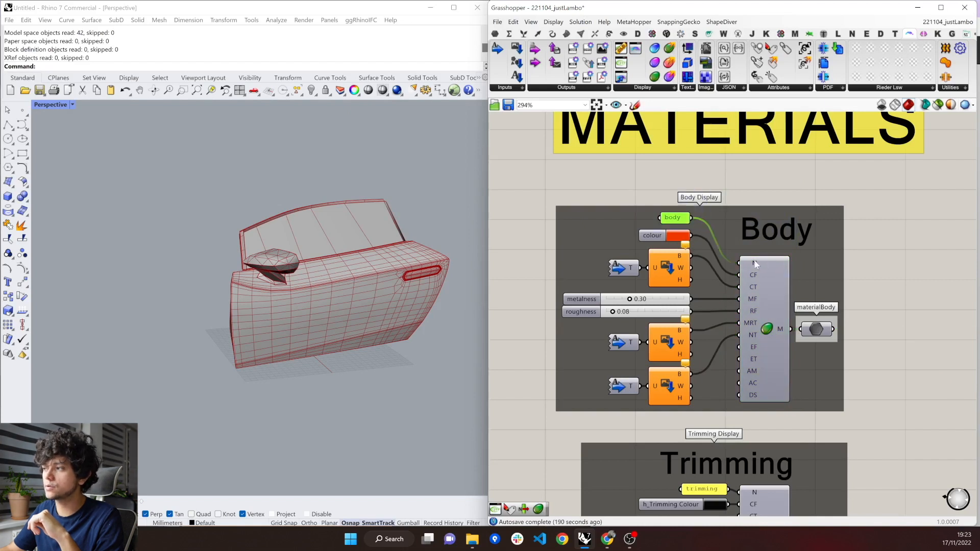
{"action": "left_click", "coordinate": [759, 312]}
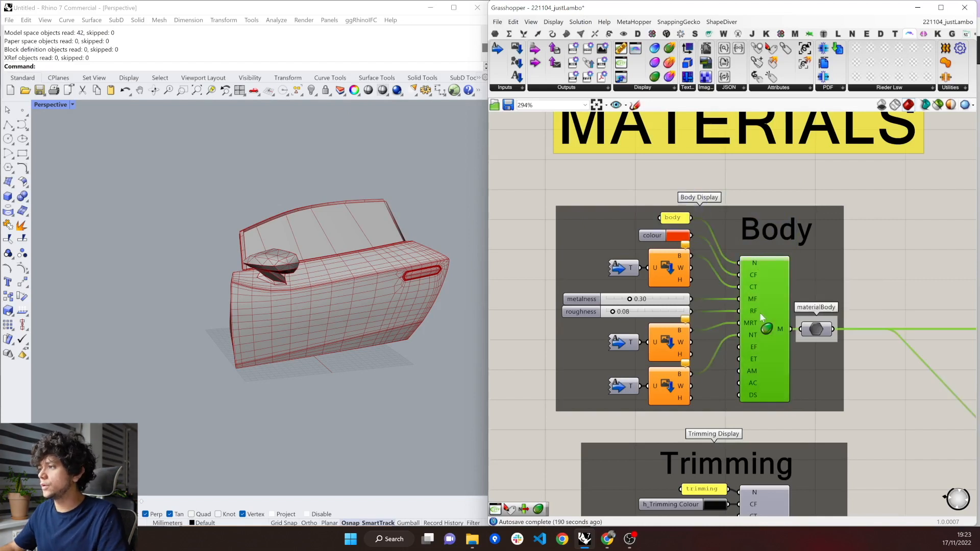
Return to the doors and materials parameters and add a List Item component with doors connected to its L input.
{"action": "scroll", "coordinate": [760, 313], "scroll_direction": "down", "scroll_amount": 5}
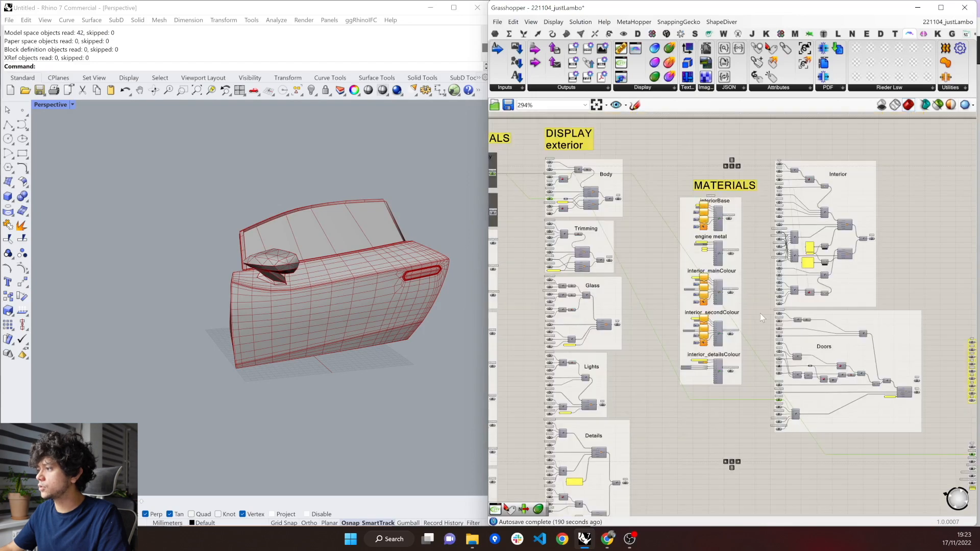
{"action": "scroll", "coordinate": [617, 287], "scroll_direction": "down", "scroll_amount": 3}
{"action": "scroll", "coordinate": [901, 403], "scroll_direction": "up", "scroll_amount": 6}
{"action": "right_click_drag", "start_coordinate": [835, 411], "coordinate": [788, 389]}
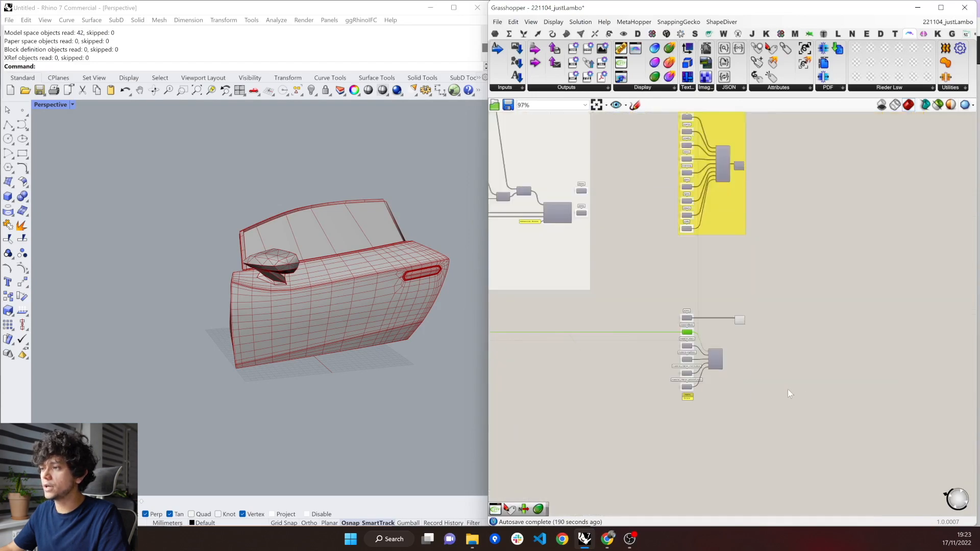
{"action": "scroll", "coordinate": [788, 389], "scroll_direction": "up", "scroll_amount": 3}
{"action": "scroll", "coordinate": [691, 327], "scroll_direction": "up", "scroll_amount": 1}
{"action": "left_click", "coordinate": [531, 315]}
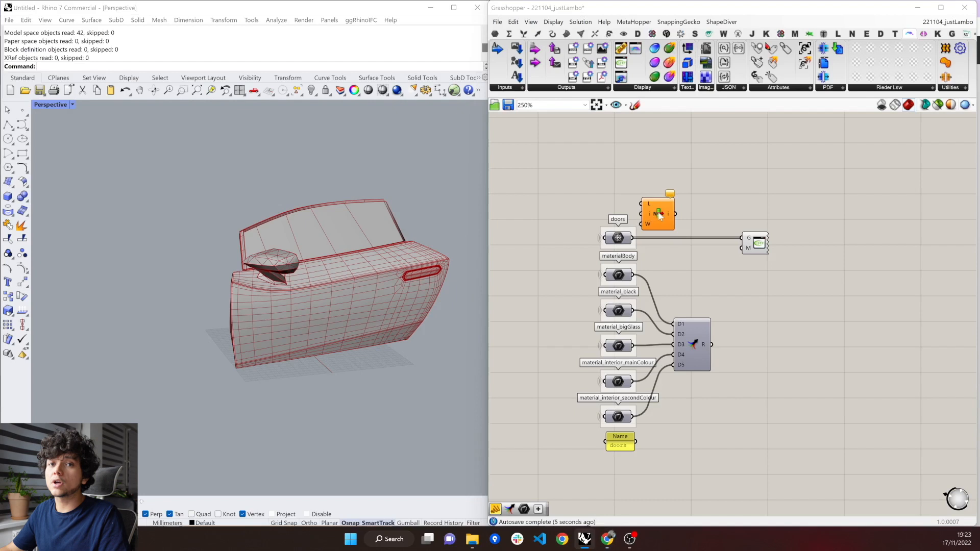
{"action": "left_click", "coordinate": [659, 216]}
{"action": "mouse_move", "coordinate": [659, 216]}
{"action": "left_mouse_down"}
{"action": "mouse_move", "coordinate": [683, 209]}
{"action": "mouse_move", "coordinate": [665, 197]}
{"action": "left_mouse_up"}
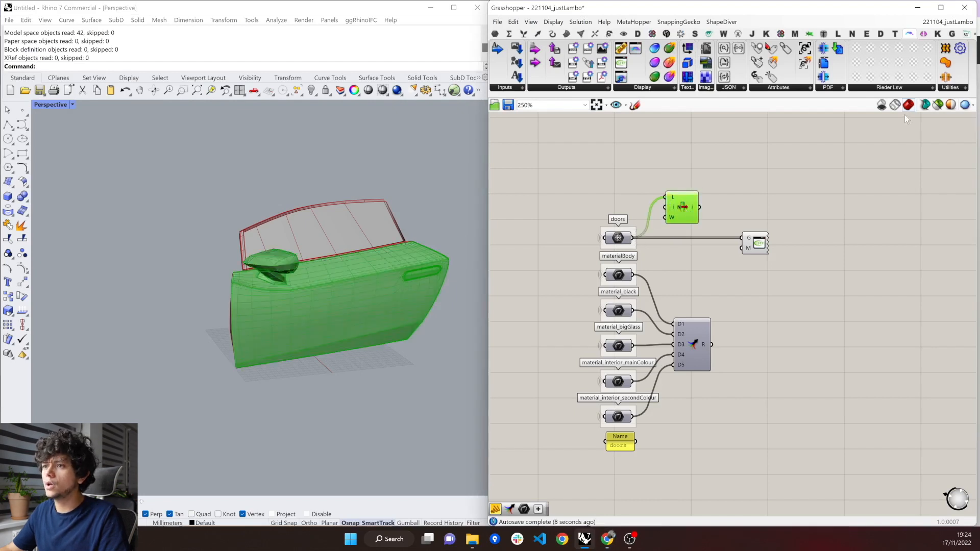
Preview only selected geometry, inspect individual door meshes by adding +1 and +2 outputs to List Item, and delete that component.
{"action": "left_click", "coordinate": [937, 105]}
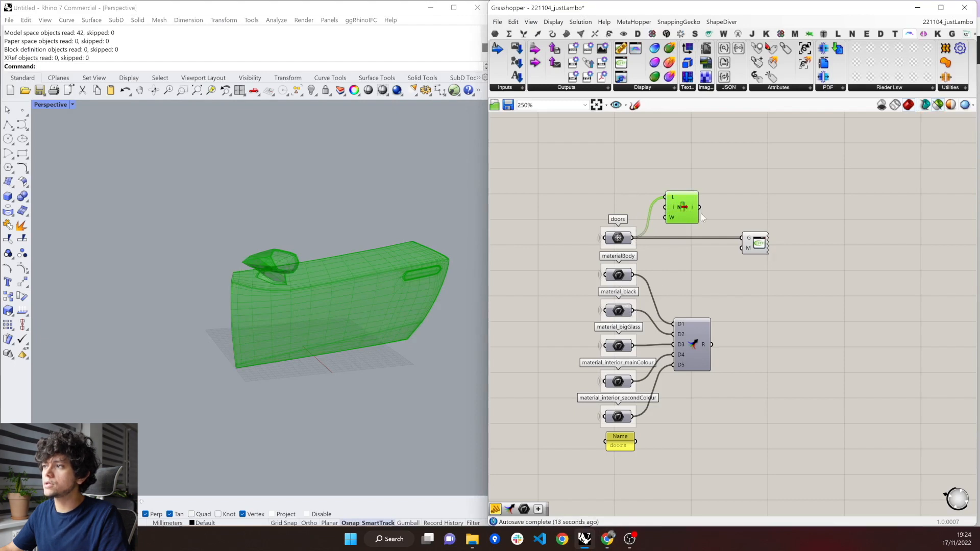
{"action": "scroll", "coordinate": [700, 214], "scroll_direction": "up", "scroll_amount": 3}
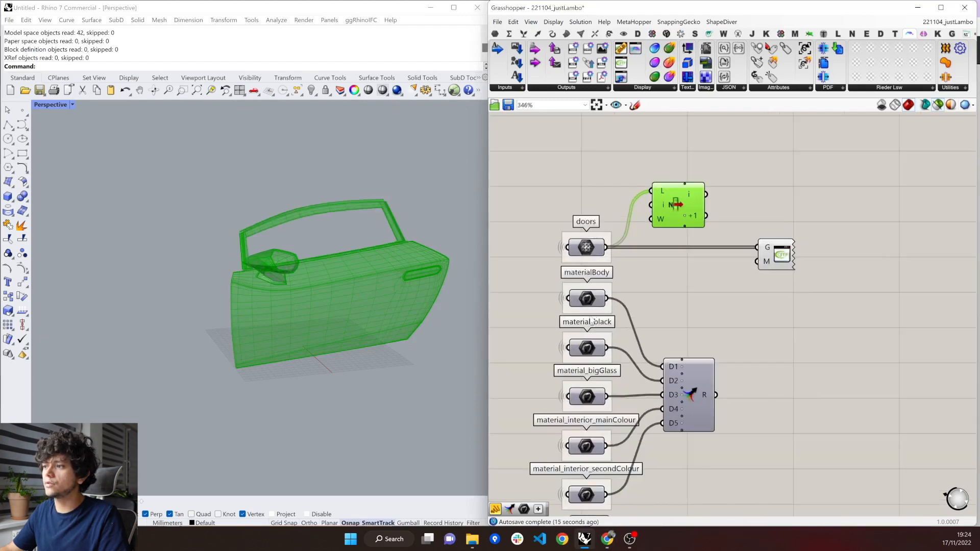
{"action": "left_click", "coordinate": [689, 226]}
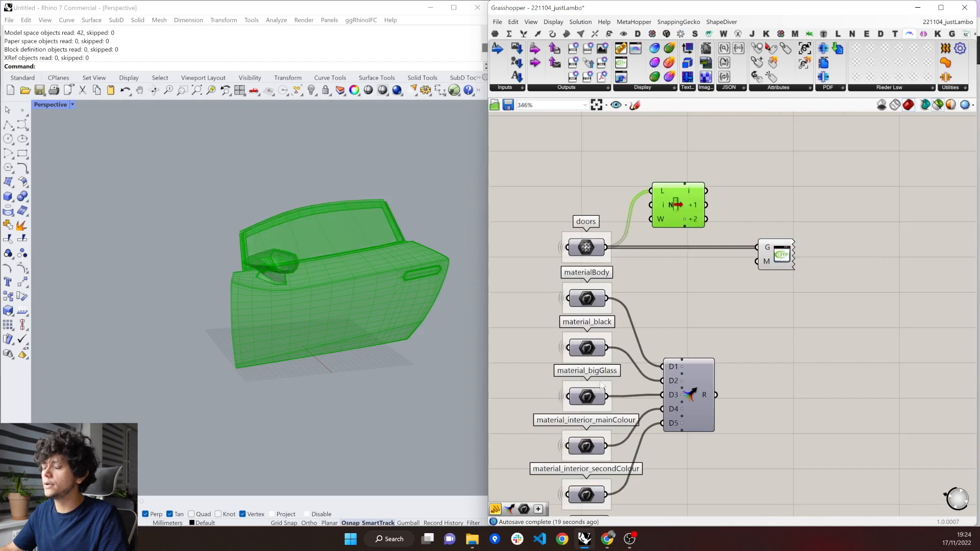
{"action": "scroll", "coordinate": [688, 245], "scroll_direction": "down", "scroll_amount": 2}
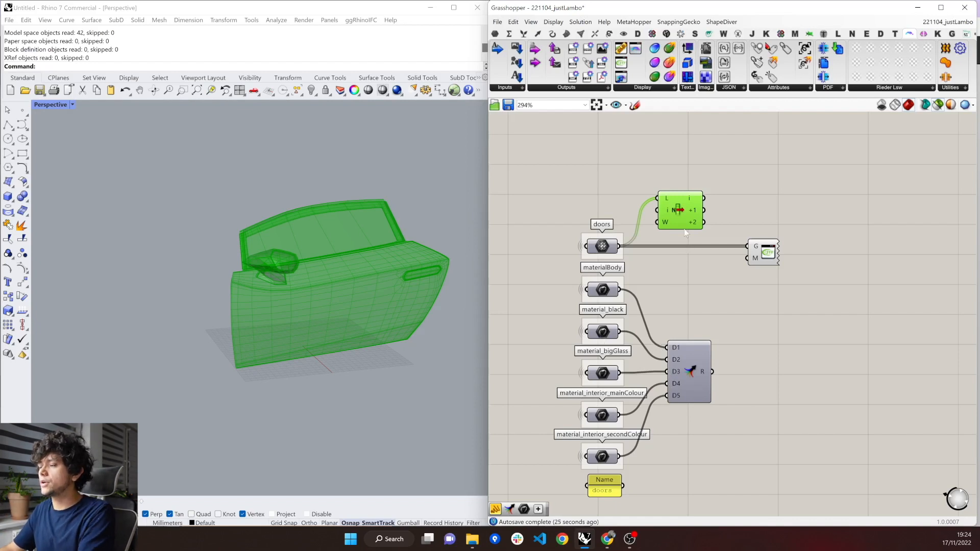
{"action": "key", "text": "Delete"}
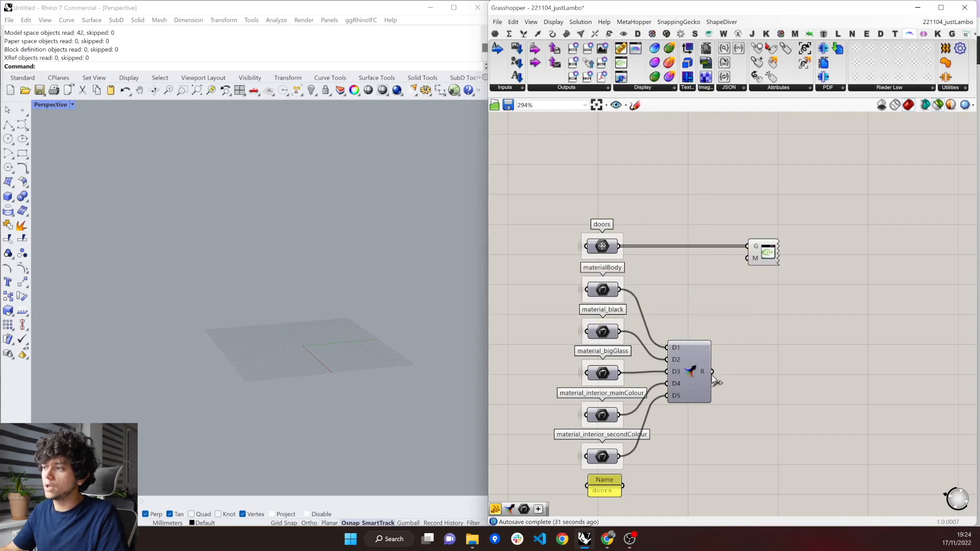
Connect the materials' Merge result to the glTF 2.0 Display's M input and graft the doors parameter.
{"action": "left_click_drag", "start_coordinate": [712, 372], "coordinate": [745, 259]}
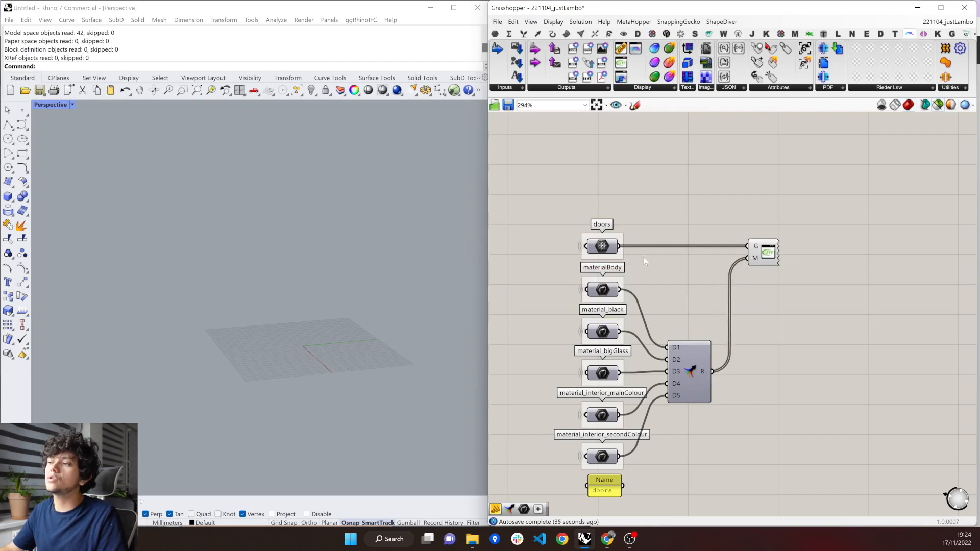
{"action": "right_click", "coordinate": [611, 248]}
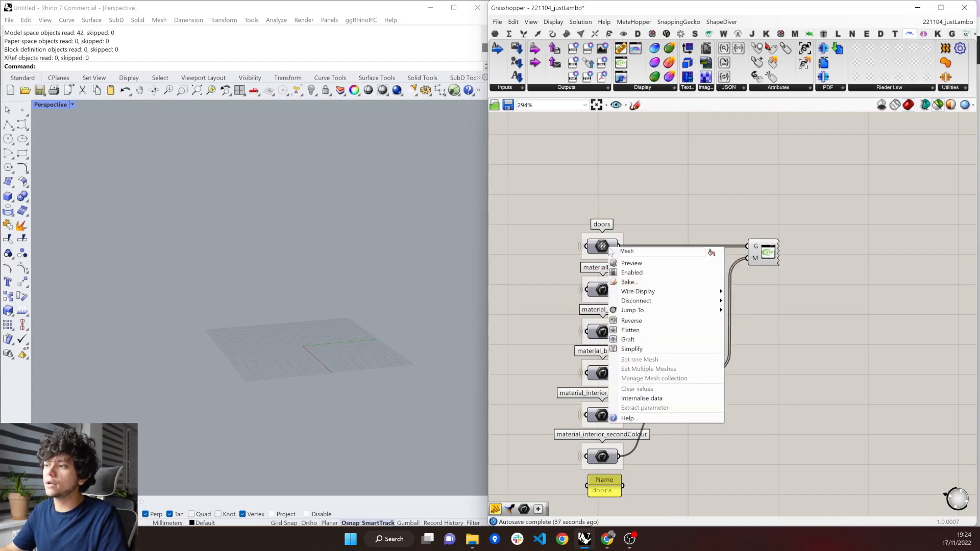
{"action": "left_click", "coordinate": [628, 339]}
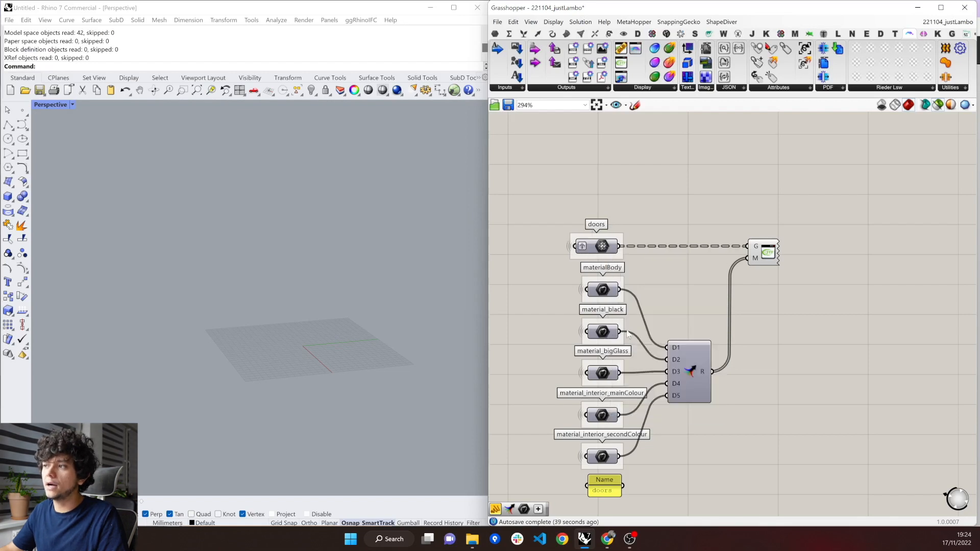
Inspect the grafted doors geometry in the viewport and the list of materials in the Merge result.
{"action": "left_click_drag", "start_coordinate": [552, 220], "coordinate": [665, 267]}
{"action": "mouse_move", "coordinate": [612, 247]}
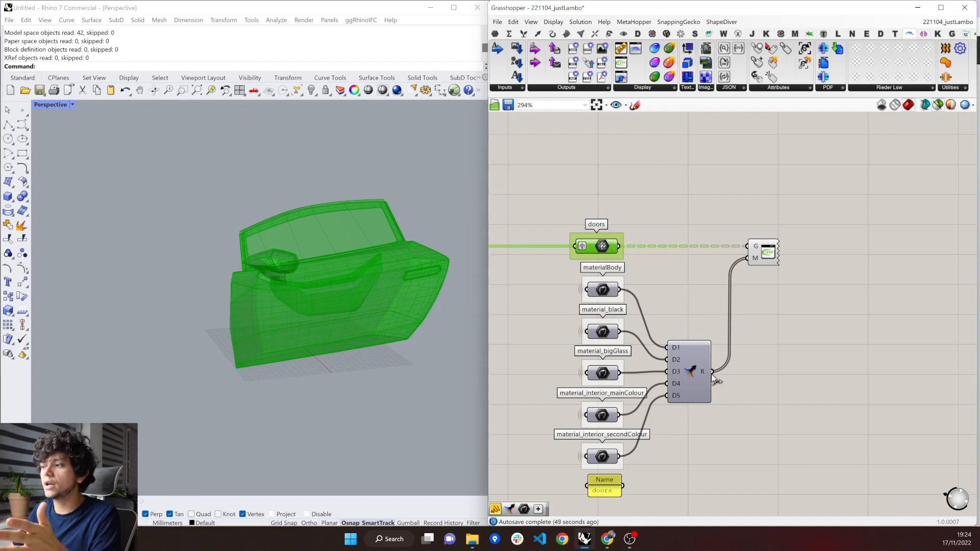
{"action": "mouse_move", "coordinate": [710, 377]}
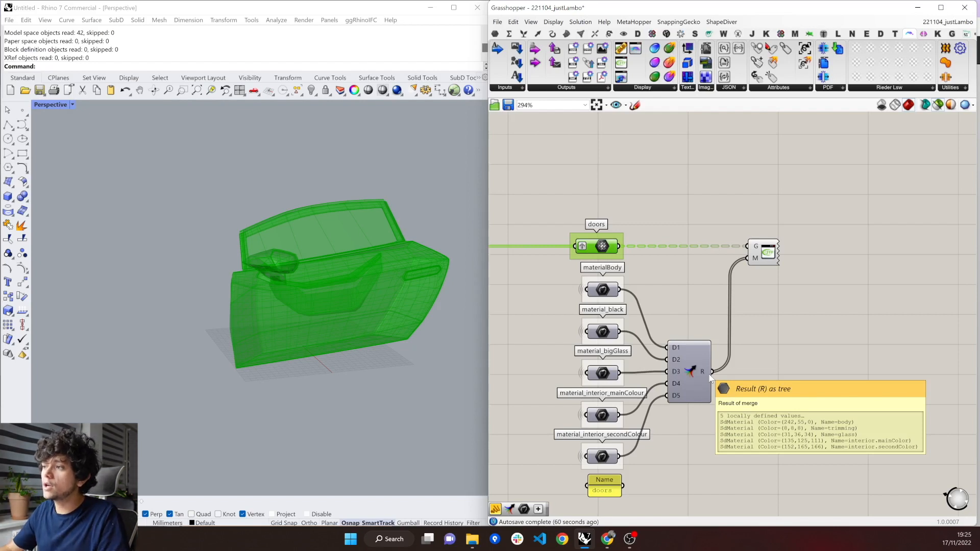
Turn off the selected-only preview and inspect the door with its applied materials up close in the Rhino viewport.
{"action": "left_click", "coordinate": [773, 306]}
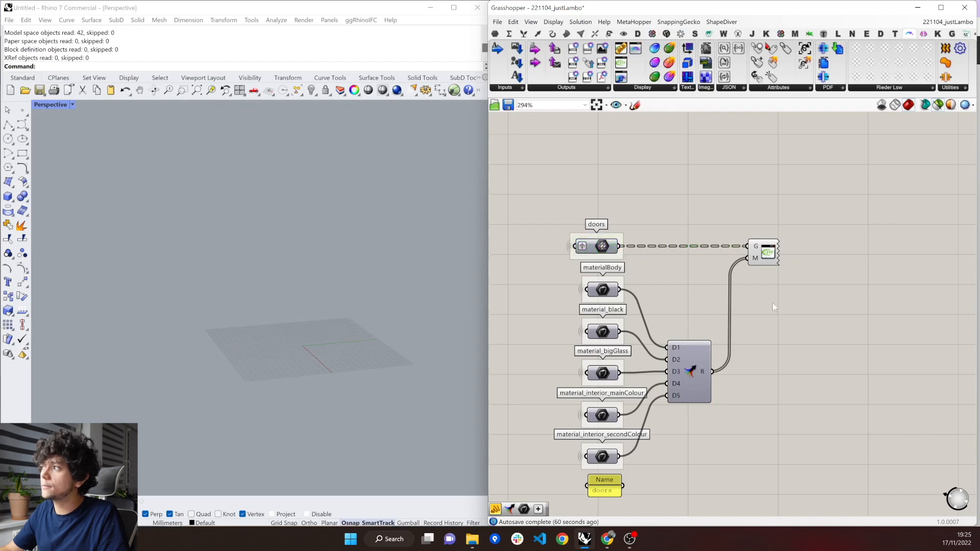
{"action": "left_click", "coordinate": [938, 105]}
{"action": "mouse_move", "coordinate": [312, 268]}
{"action": "right_mouse_down"}
{"action": "mouse_move", "coordinate": [396, 263]}
{"action": "mouse_move", "coordinate": [322, 262]}
{"action": "right_mouse_up"}
{"action": "scroll", "coordinate": [368, 236], "scroll_direction": "up", "scroll_amount": 2}
{"action": "mouse_move", "coordinate": [359, 327]}
{"action": "right_mouse_down"}
{"action": "mouse_move", "coordinate": [372, 280]}
{"action": "mouse_move", "coordinate": [345, 277]}
{"action": "right_mouse_up"}
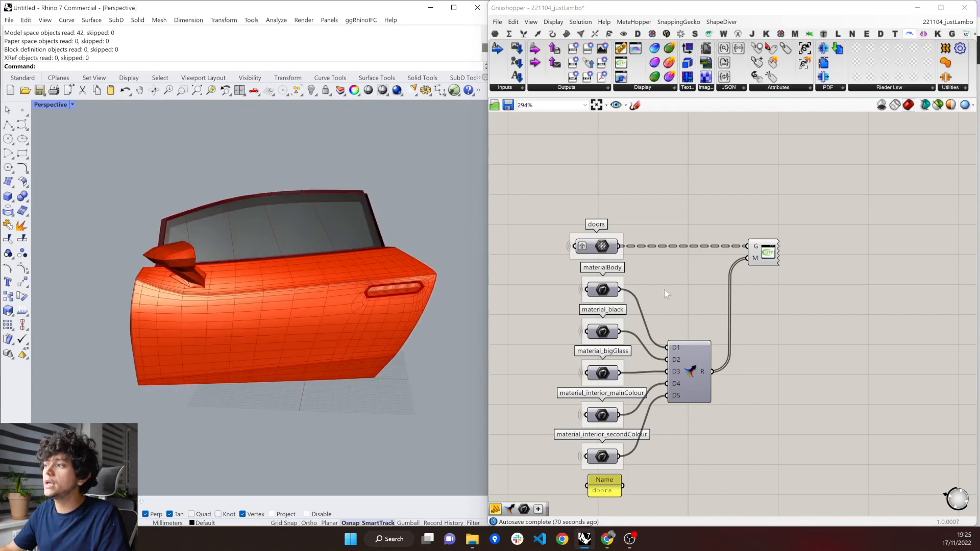
Save the glTF 2.0 Display's door as a binary glTF 2.0 file in the SecondPart folder, replacing testDoor.glb.
{"action": "right_click", "coordinate": [765, 252]}
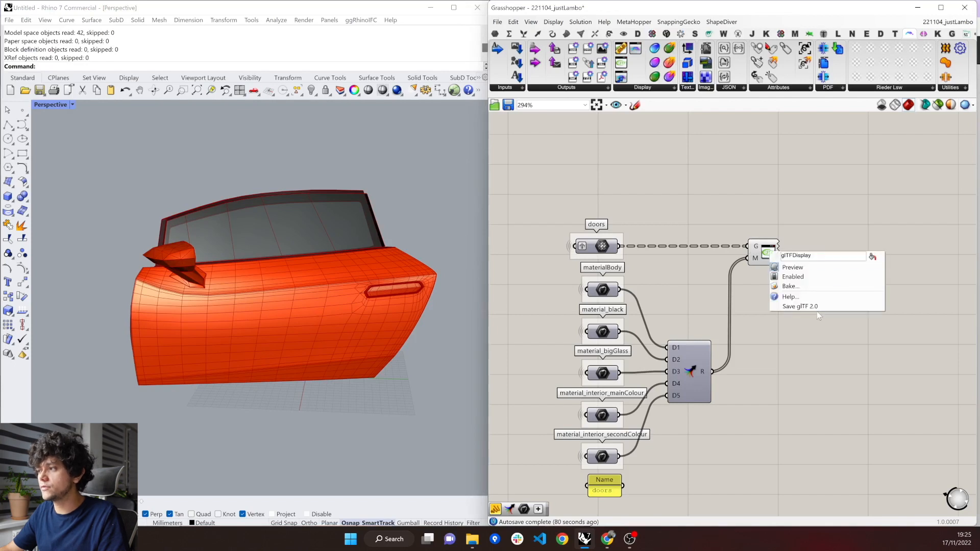
{"action": "left_click", "coordinate": [800, 306]}
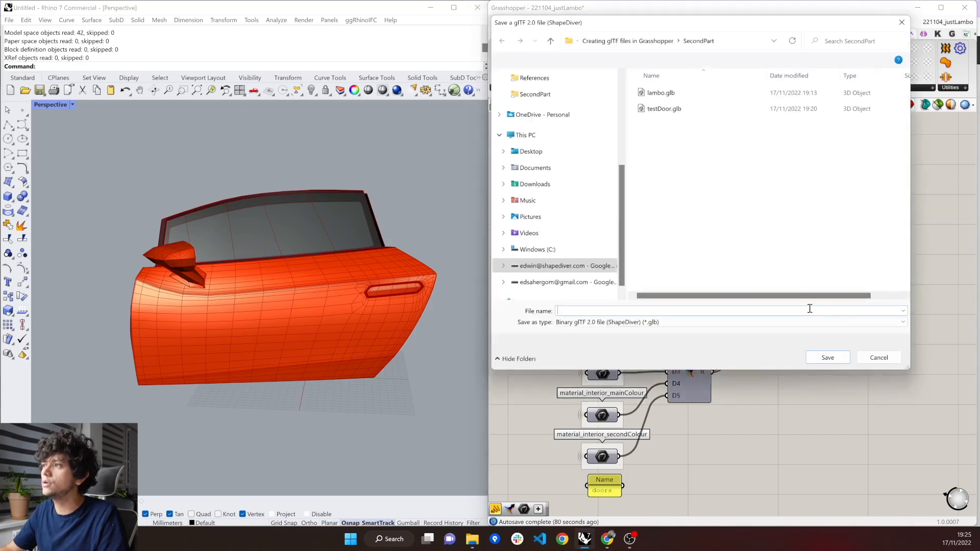
{"action": "double_click", "coordinate": [673, 110]}
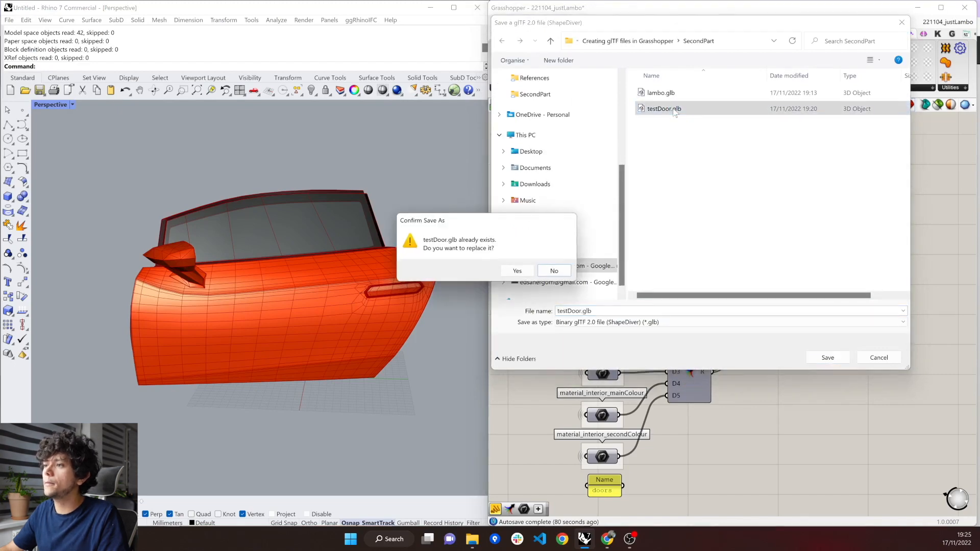
{"action": "left_click", "coordinate": [518, 271]}
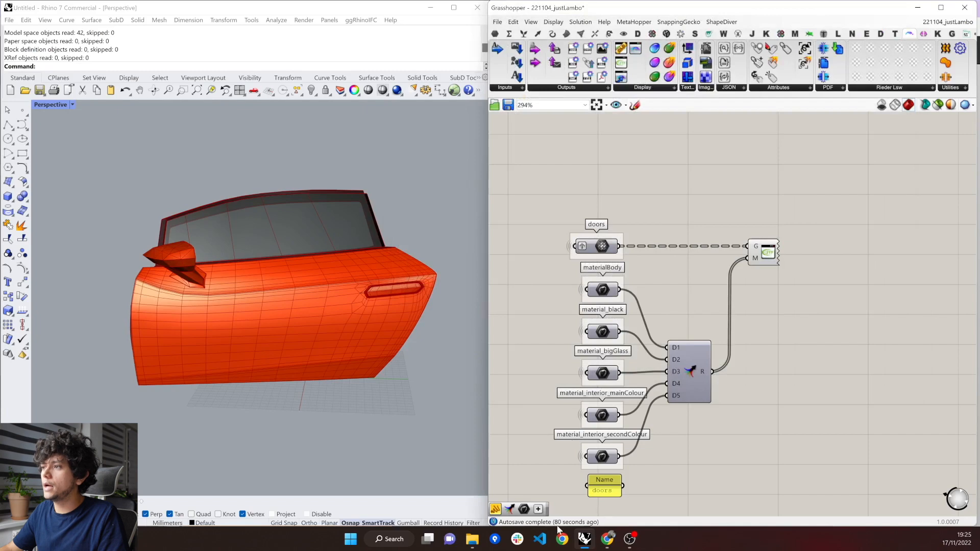
Open the exported testDoor.glb in 3D Viewer and inspect the door's materials from the inside and outside.
{"action": "left_click", "coordinate": [472, 538]}
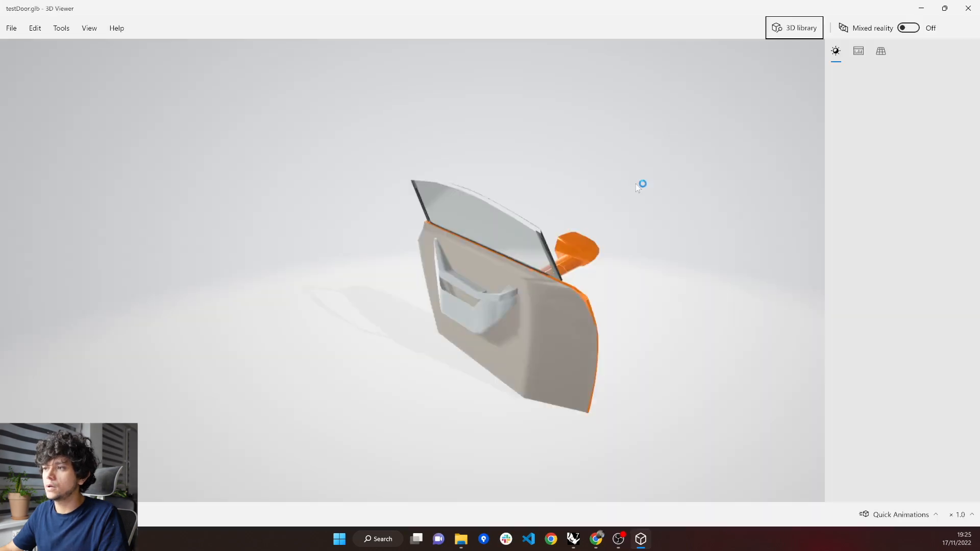
{"action": "left_click_drag", "start_coordinate": [553, 284], "coordinate": [383, 283]}
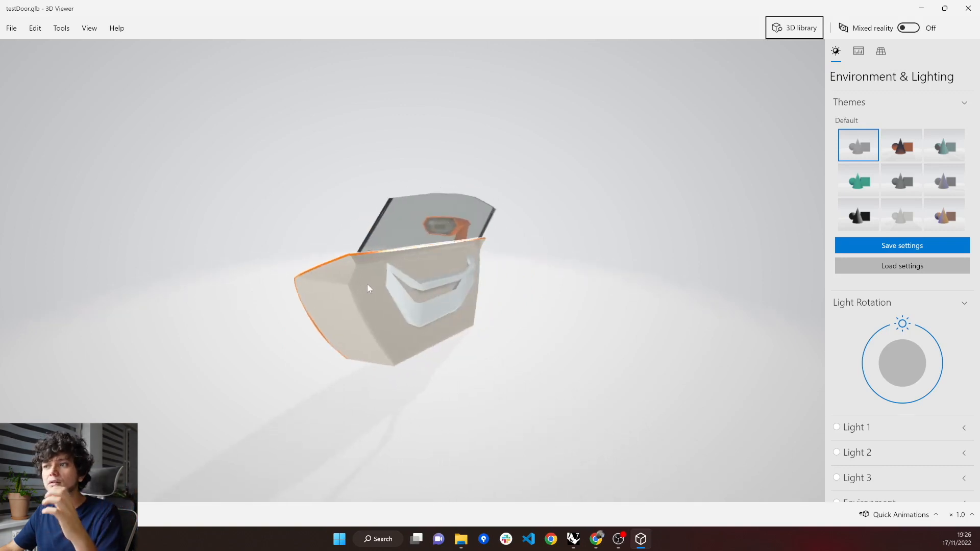
{"action": "left_click_drag", "start_coordinate": [367, 289], "coordinate": [399, 287]}
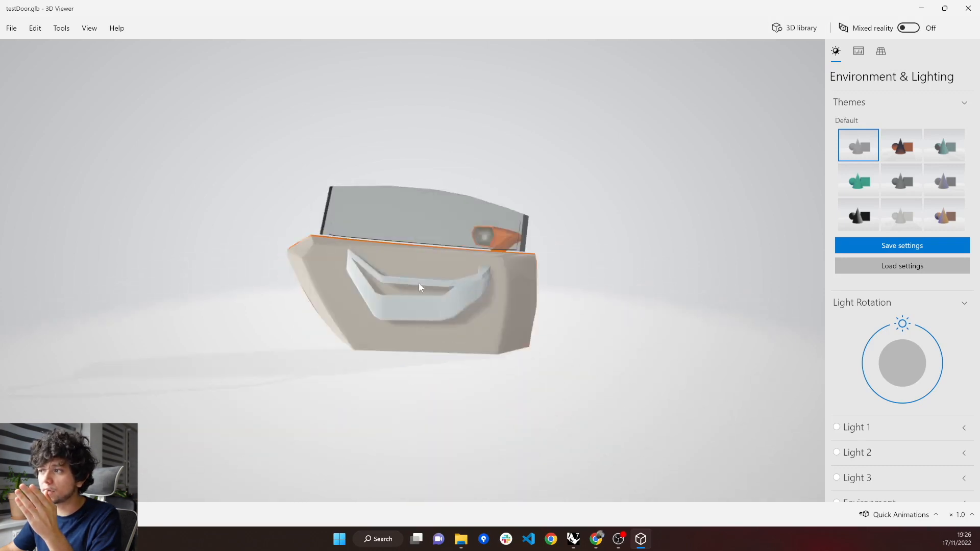
{"action": "scroll", "coordinate": [448, 313], "scroll_direction": "up", "scroll_amount": 5}
{"action": "left_click_drag", "start_coordinate": [449, 313], "coordinate": [418, 330]}
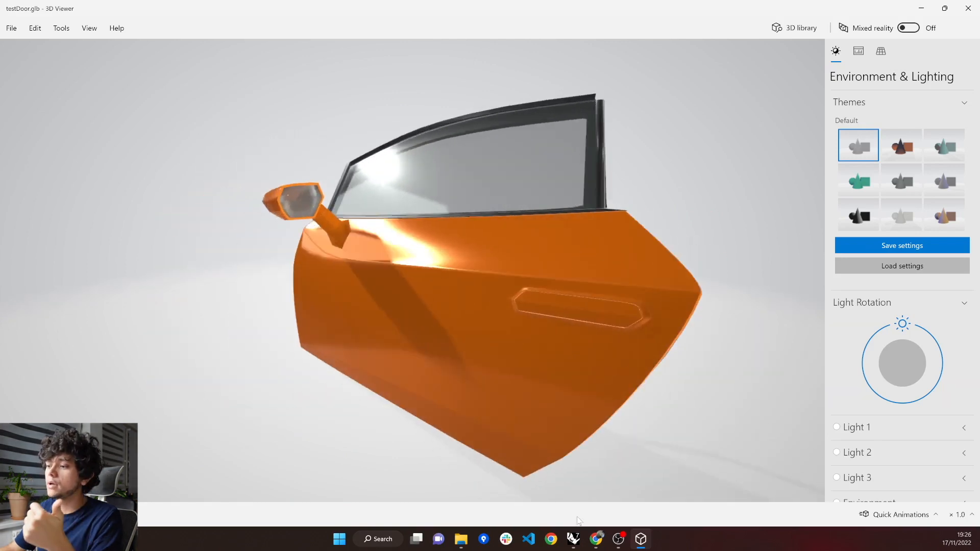
Switch back to Rhino and Grasshopper, add a Mirror component, and connect the doors parameter to its geometry input.
{"action": "left_click", "coordinate": [573, 541]}
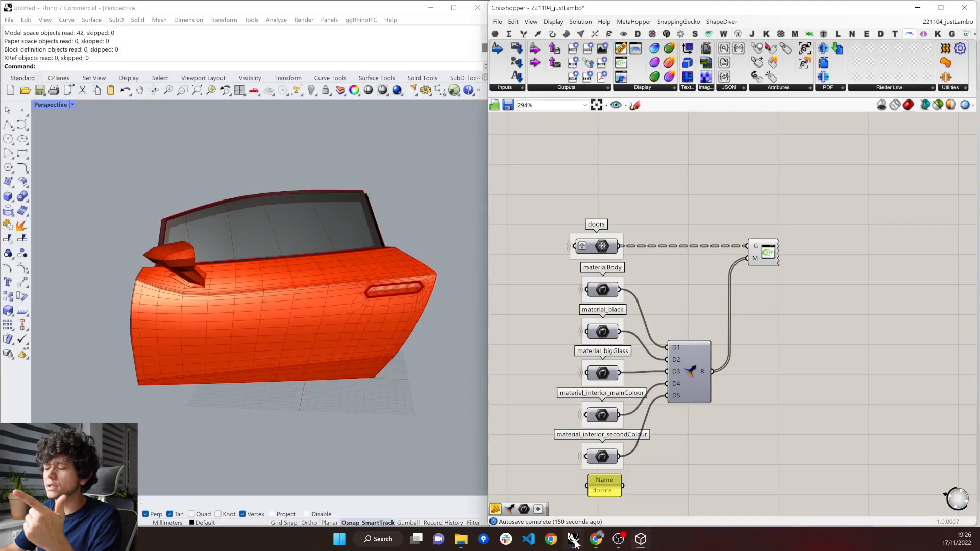
{"action": "right_click_drag", "start_coordinate": [252, 361], "coordinate": [359, 338]}
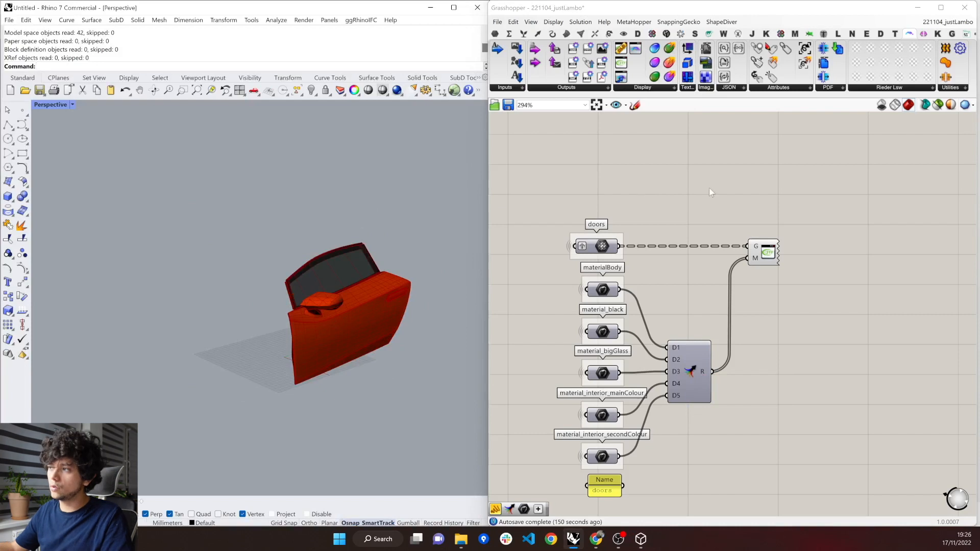
{"action": "double_click", "coordinate": [691, 215]}
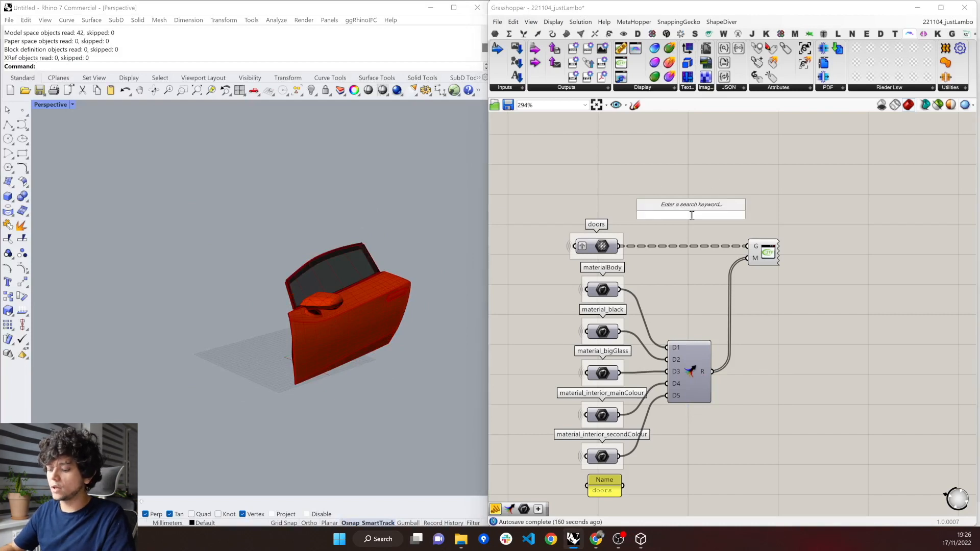
{"action": "type", "text": "mirr"}
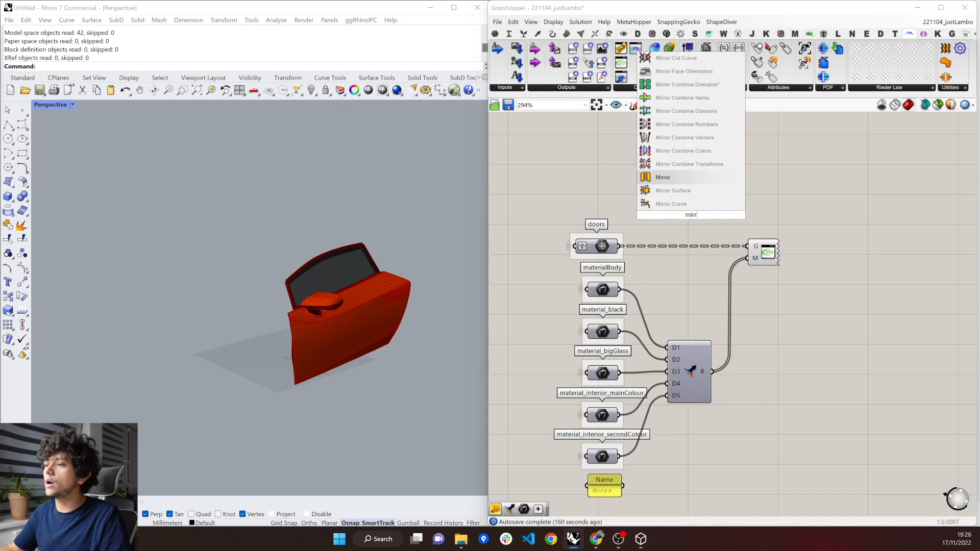
{"action": "key", "text": "Return"}
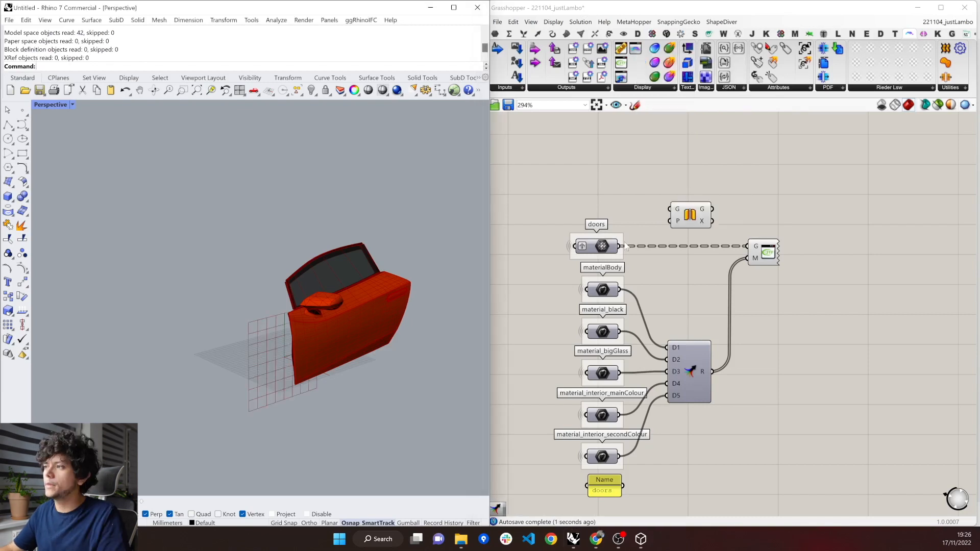
{"action": "left_click_drag", "start_coordinate": [665, 222], "coordinate": [680, 263]}
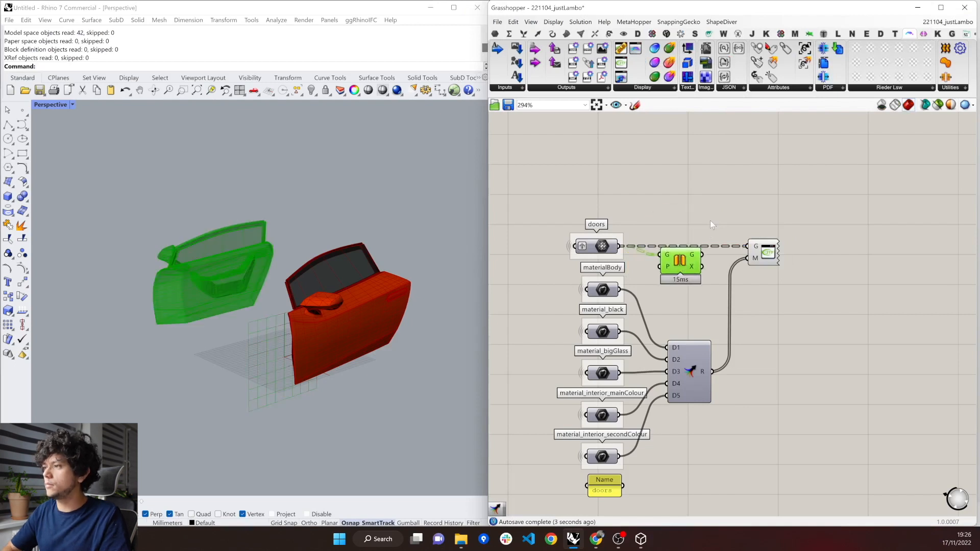
Merge the original doors with the mirrored geometry and connect the result to the glTF 2.0 Display's G input.
{"action": "left_click", "coordinate": [711, 224]}
{"action": "double_click", "coordinate": [710, 222]}
{"action": "type", "text": "merge"}
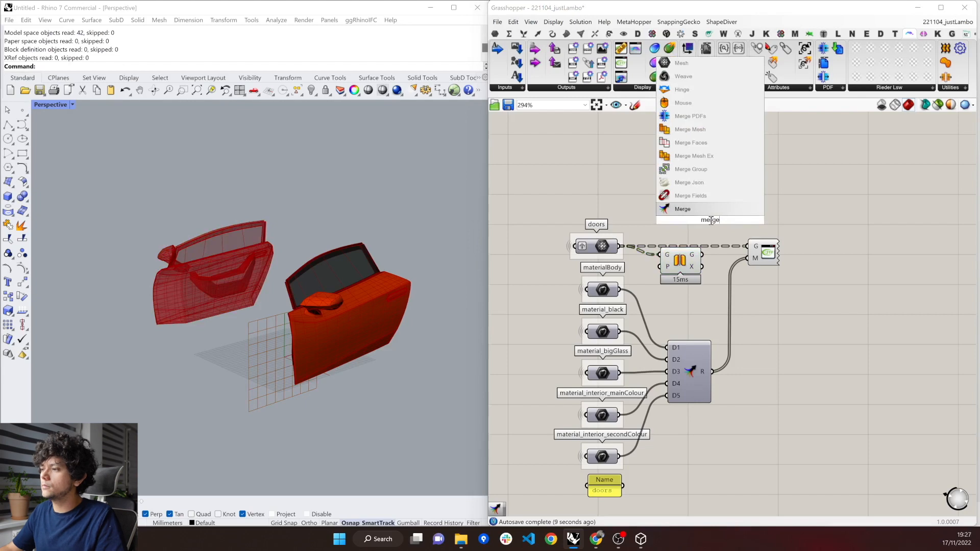
{"action": "key", "text": "Return"}
{"action": "left_click", "coordinate": [693, 186]}
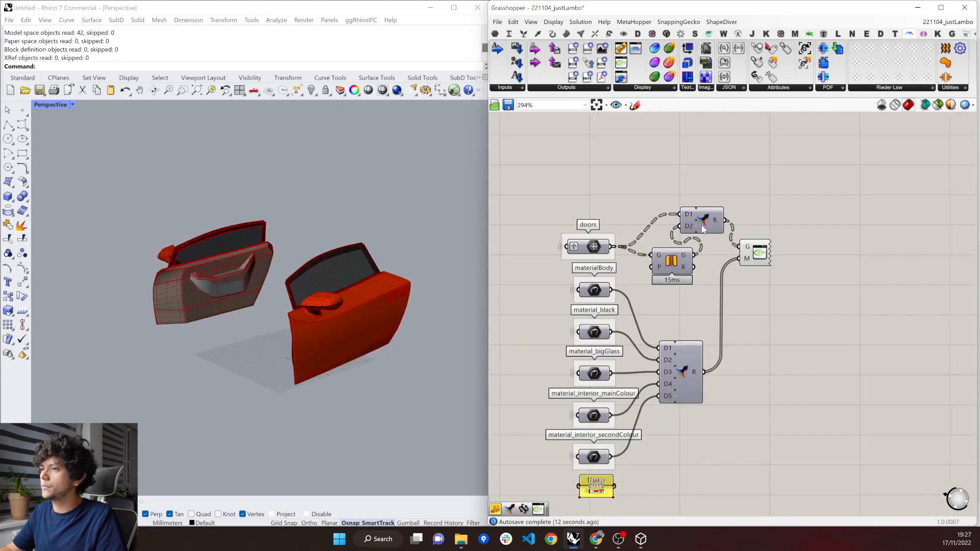
{"action": "scroll", "coordinate": [760, 250], "scroll_direction": "down", "scroll_amount": 2}
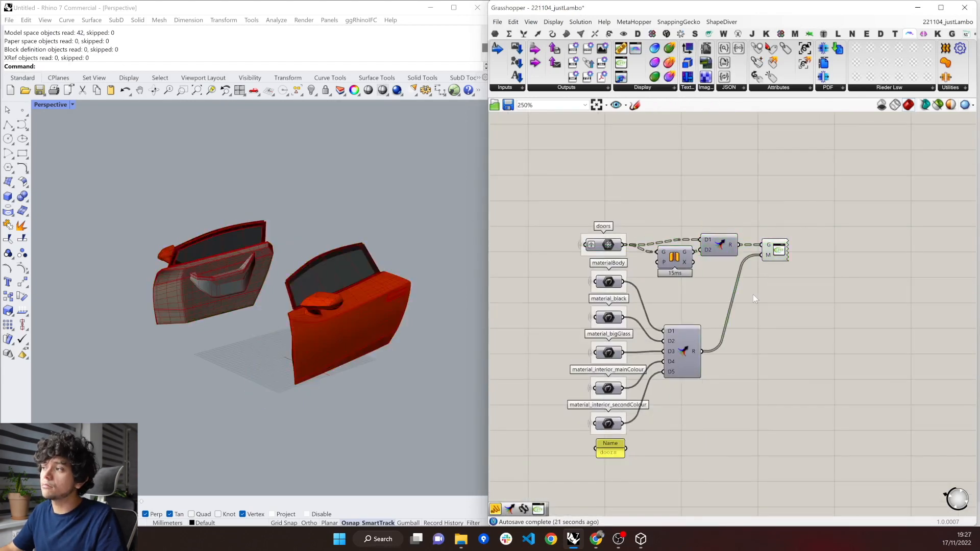
Save the original and mirrored doors over testDoor.glb as binary glTF 2.0 and open the file in 3D Viewer.
{"action": "right_click", "coordinate": [780, 254]}
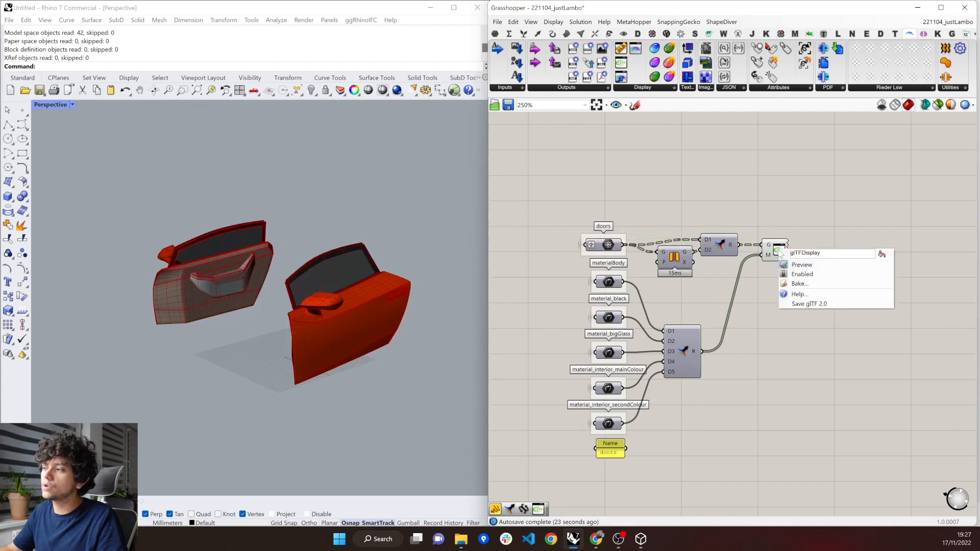
{"action": "left_click", "coordinate": [805, 306]}
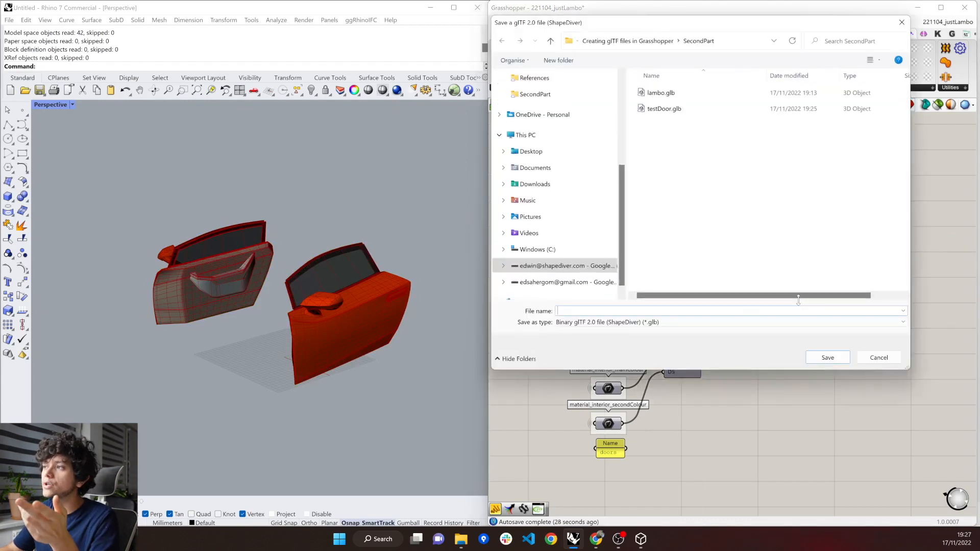
{"action": "left_click", "coordinate": [842, 108]}
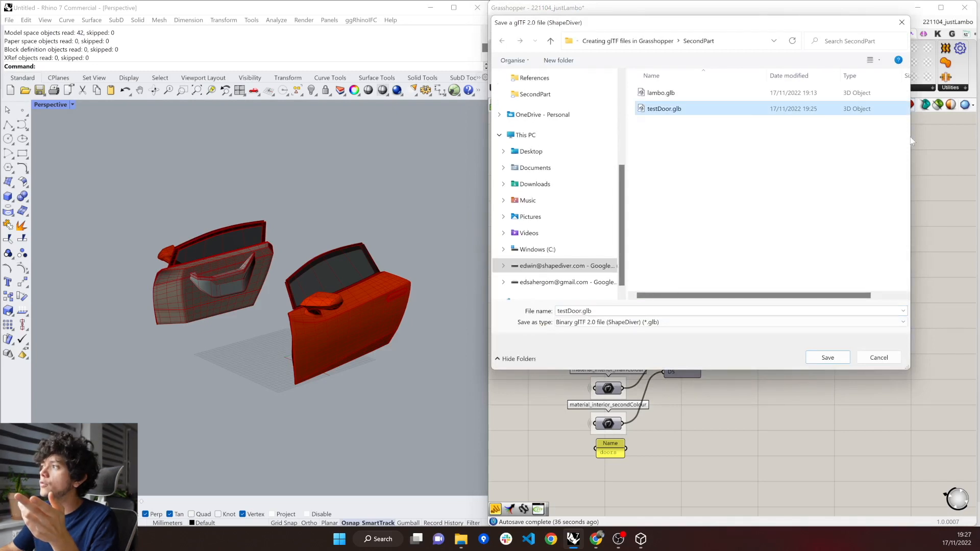
{"action": "left_click_drag", "start_coordinate": [969, 137], "coordinate": [975, 137]}
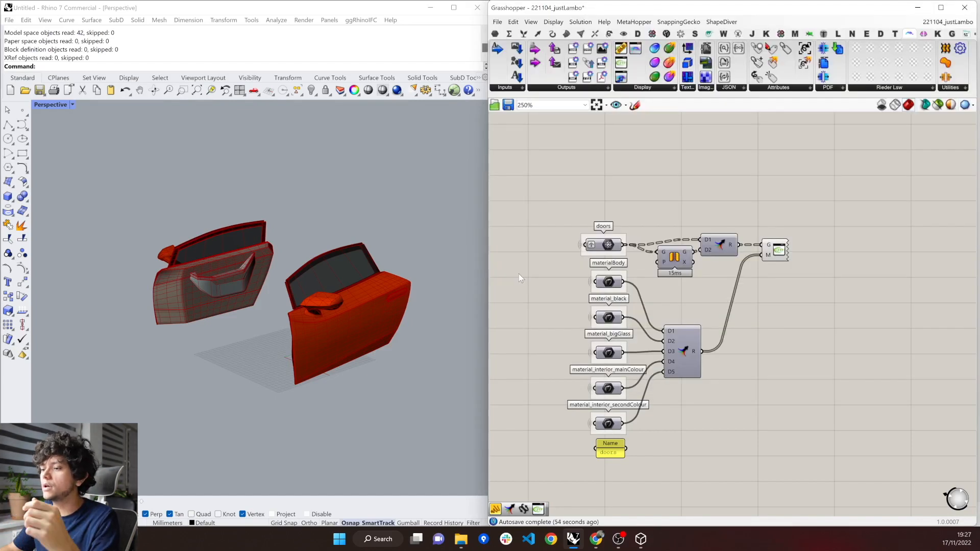
{"action": "left_click", "coordinate": [461, 539]}
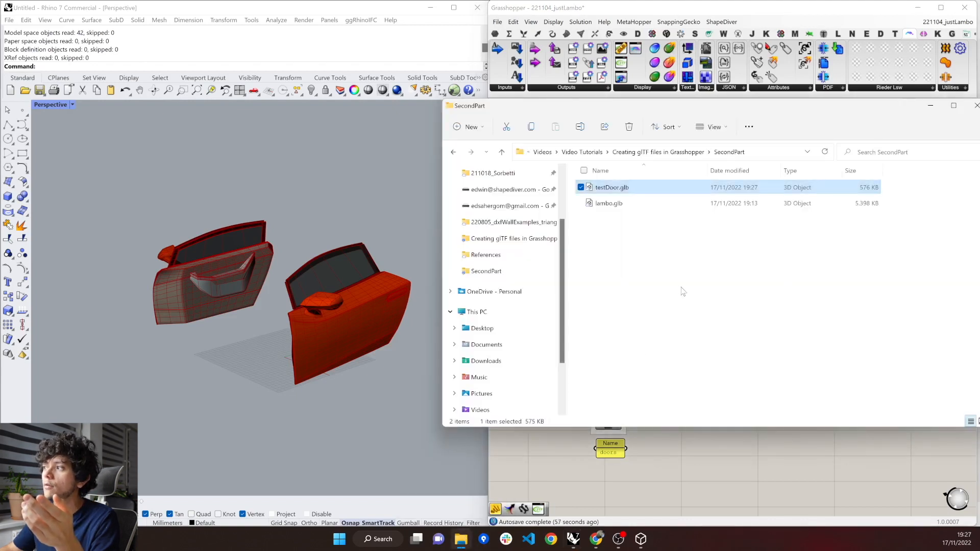
{"action": "double_click", "coordinate": [872, 193]}
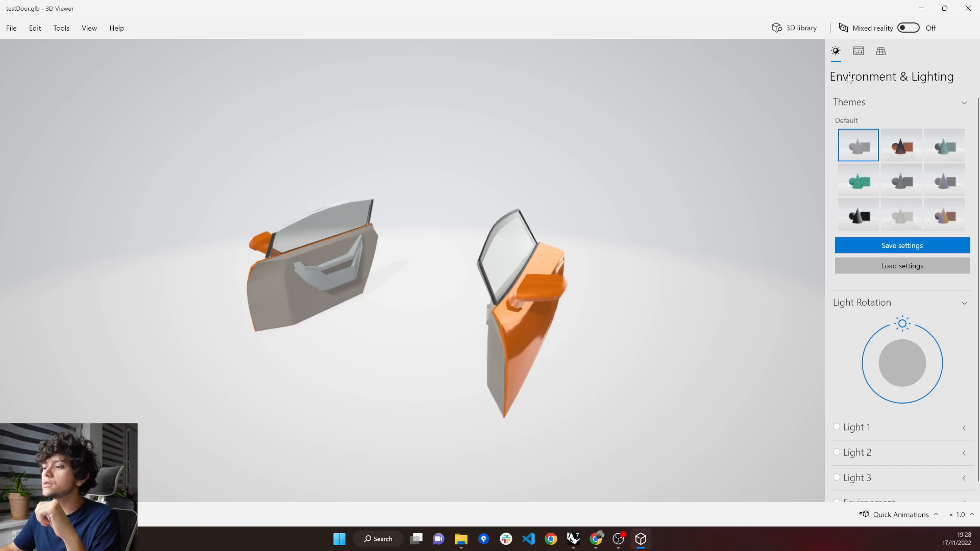
Return to Grasshopper, add ShapeDiver's Attach Transformations component above the doors branch, and connect the doors parameter to its G input.
{"action": "left_click", "coordinate": [573, 539]}
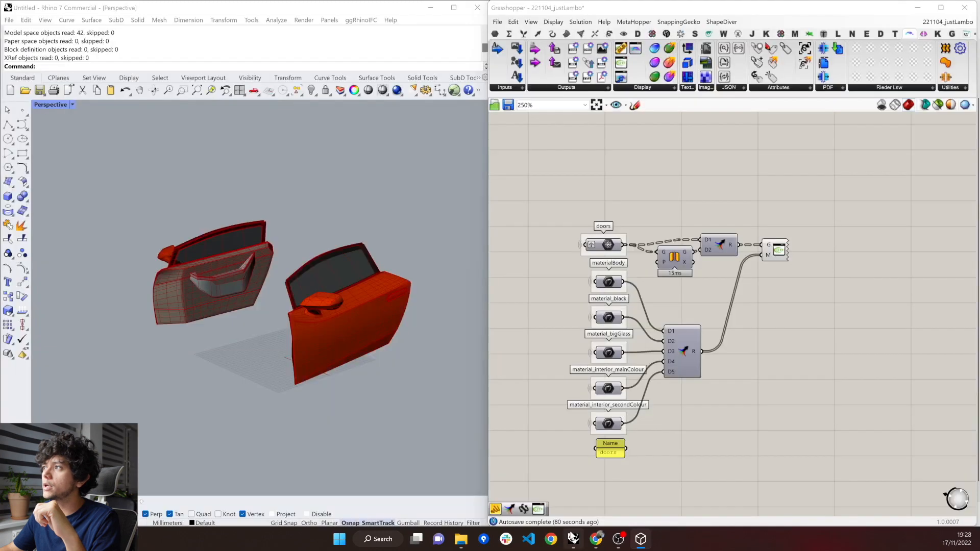
{"action": "left_click", "coordinate": [767, 90]}
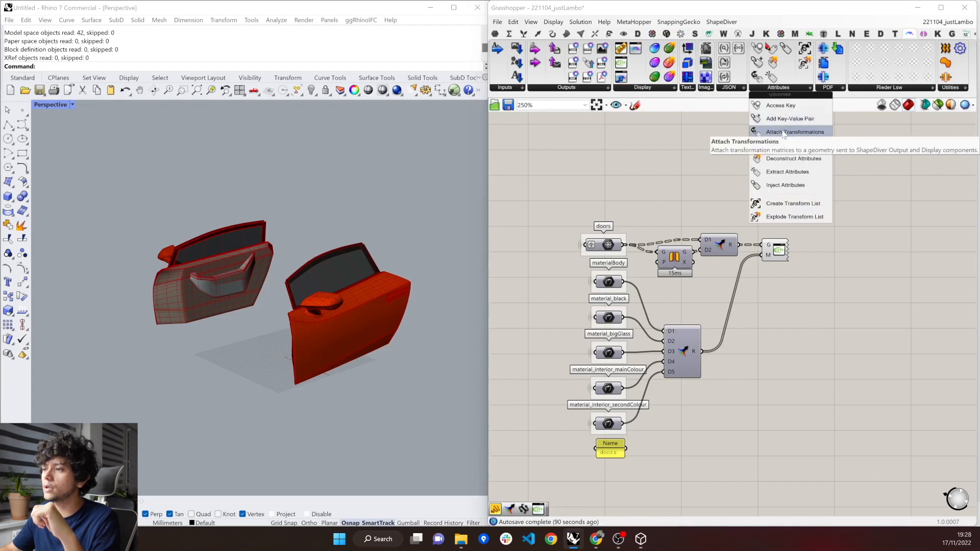
{"action": "left_click_drag", "start_coordinate": [783, 134], "coordinate": [687, 200]}
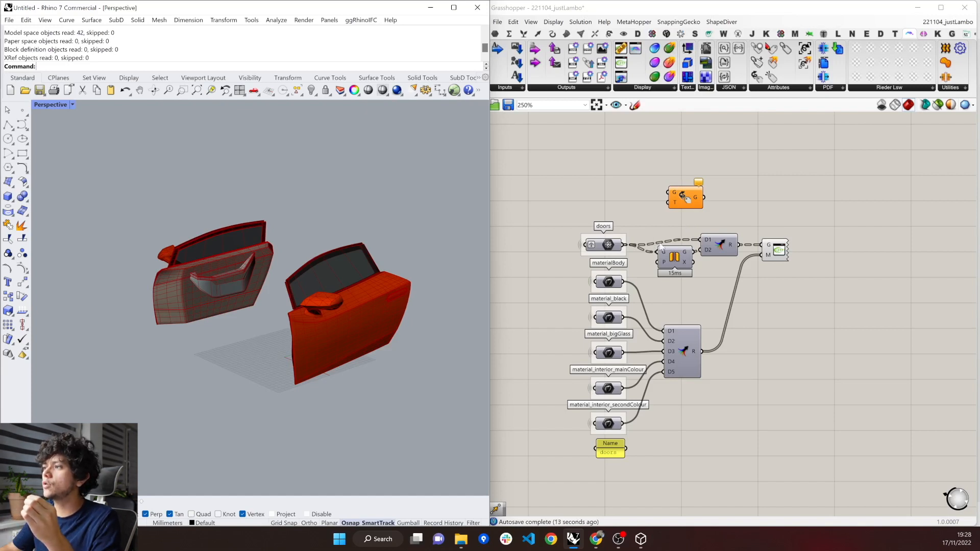
{"action": "left_click_drag", "start_coordinate": [624, 246], "coordinate": [672, 195]}
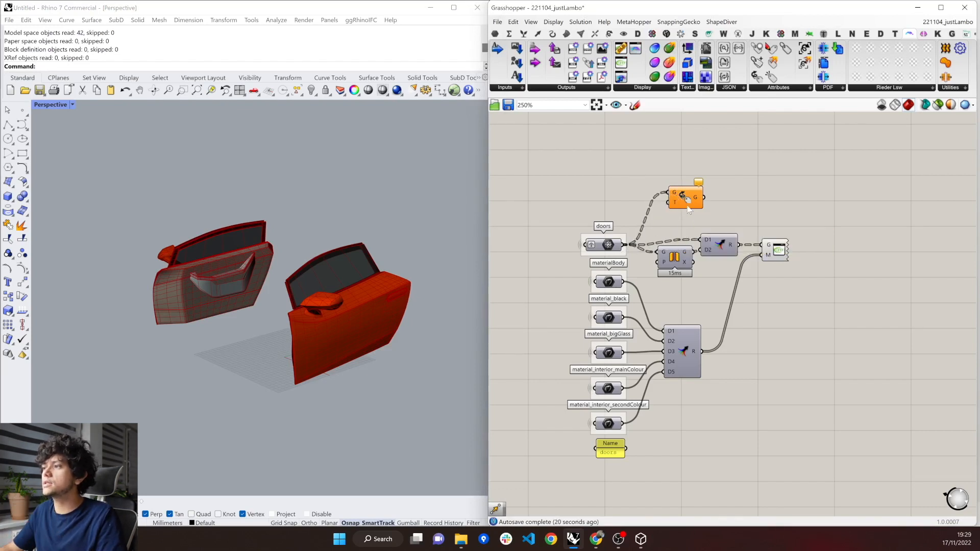
Disconnect Mirror and reposition it above the doors parameter, and delete the geometry Merge feeding the glTF 2.0 Display.
{"action": "left_click", "coordinate": [686, 198]}
{"action": "left_click_drag", "start_coordinate": [686, 198], "coordinate": [706, 191]}
{"action": "left_click_drag", "start_coordinate": [622, 245], "coordinate": [606, 201], "text": "ctrl"}
{"action": "left_click", "coordinate": [716, 249]}
{"action": "key", "text": "Delete"}
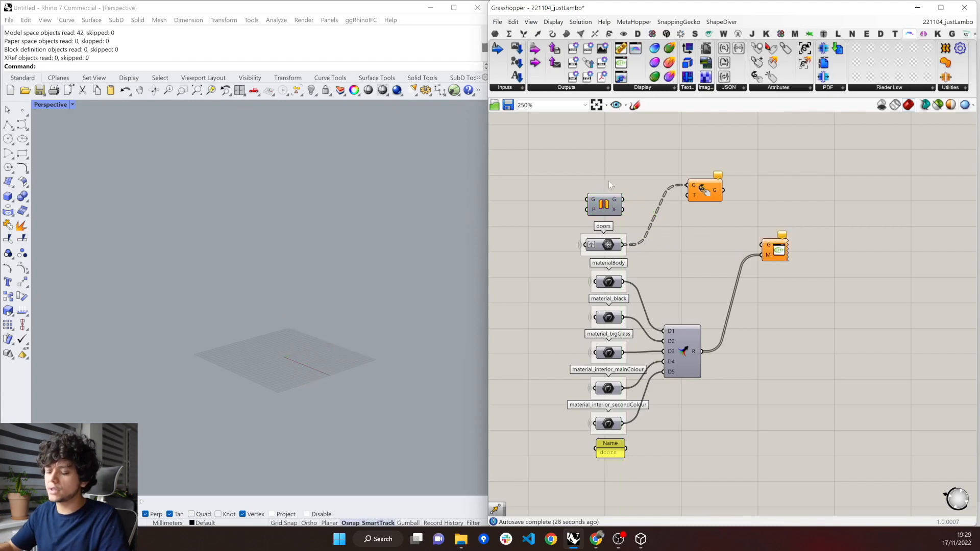
Add a Move component and align it directly above the Mirror component.
{"action": "double_click", "coordinate": [608, 181]}
{"action": "type", "text": "move"}
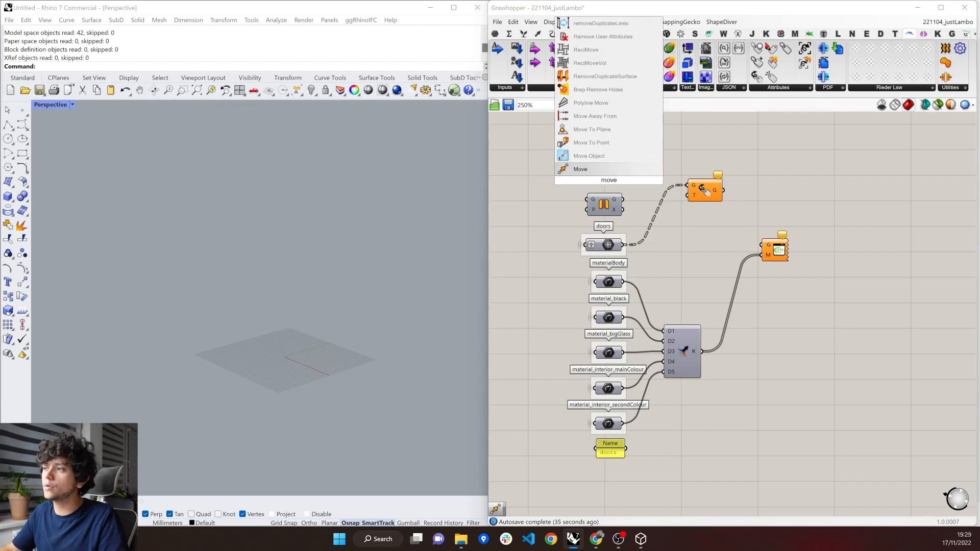
{"action": "key", "text": "Return"}
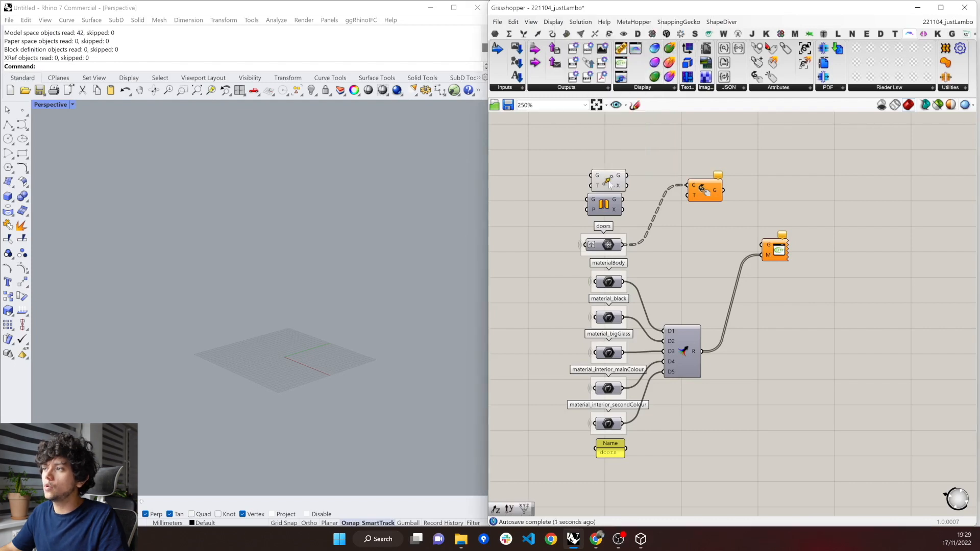
{"action": "left_click", "coordinate": [604, 178]}
{"action": "left_click", "coordinate": [555, 204]}
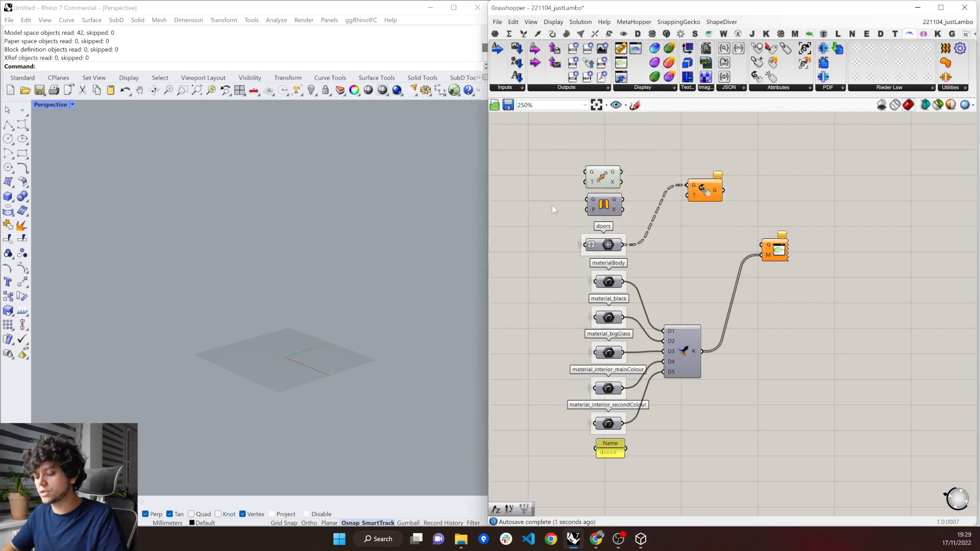
Add a Construct Point component beside the Move and Mirror components, on their input side.
{"action": "double_click", "coordinate": [552, 204]}
{"action": "type", "text": "xy"}
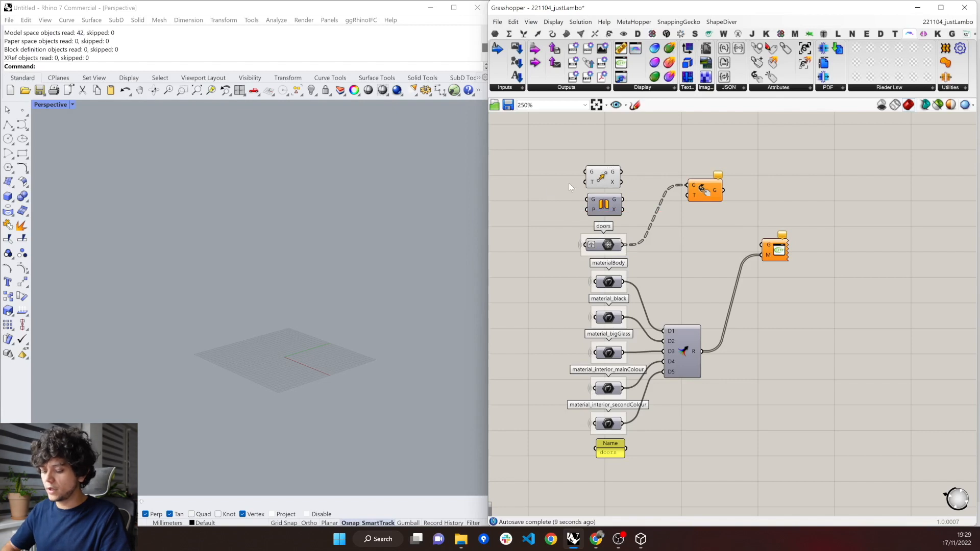
{"action": "double_click", "coordinate": [540, 193]}
{"action": "type", "text": "xyz"}
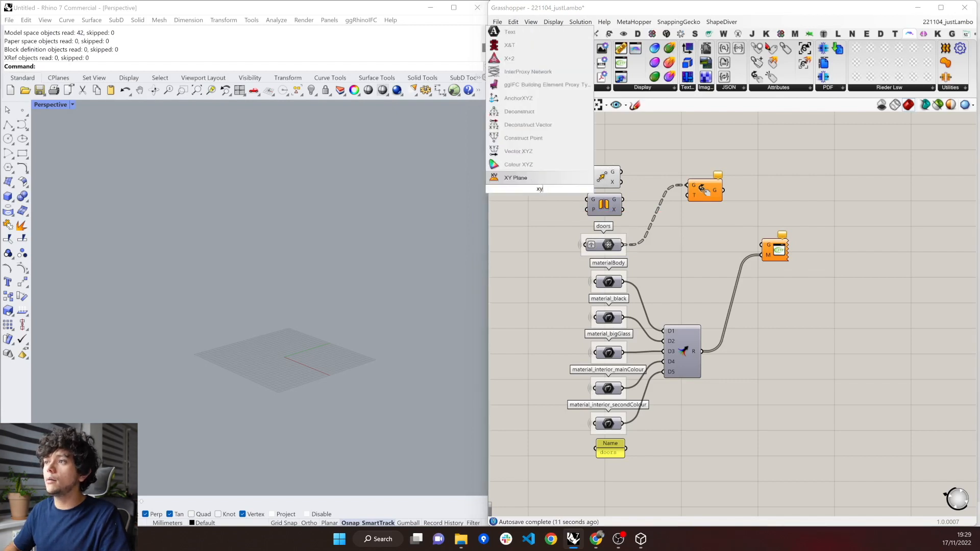
{"action": "key", "text": "Up"}
{"action": "key", "text": "Up"}
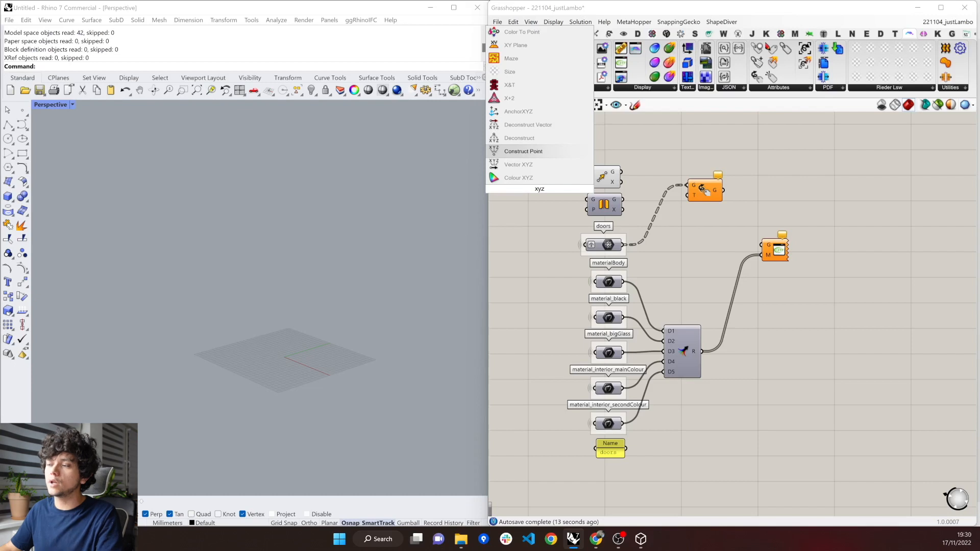
{"action": "key", "text": "Return"}
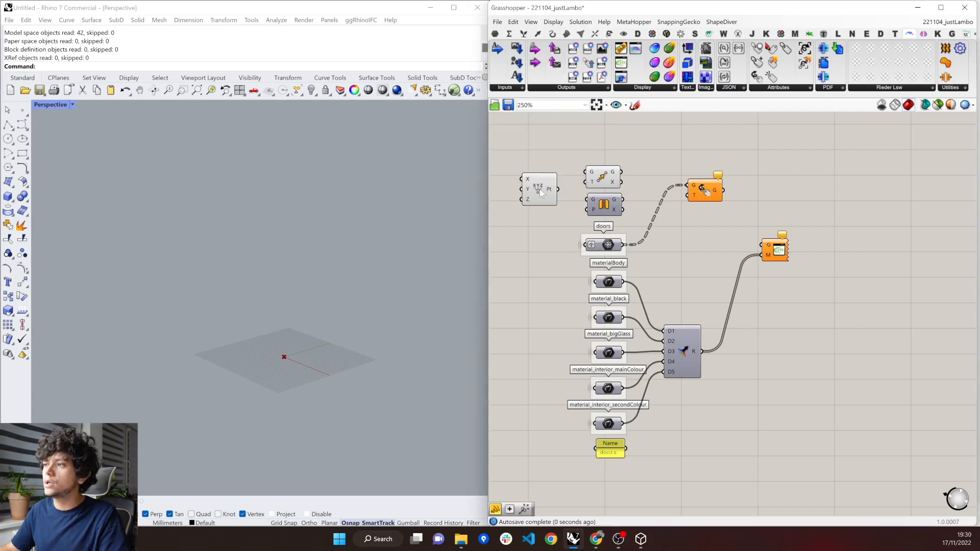
Connect Construct Point to Move's T input, internalise the vector data there, and delete the Construct Point component.
{"action": "left_click_drag", "start_coordinate": [558, 188], "coordinate": [587, 183]}
{"action": "right_click", "coordinate": [588, 181]}
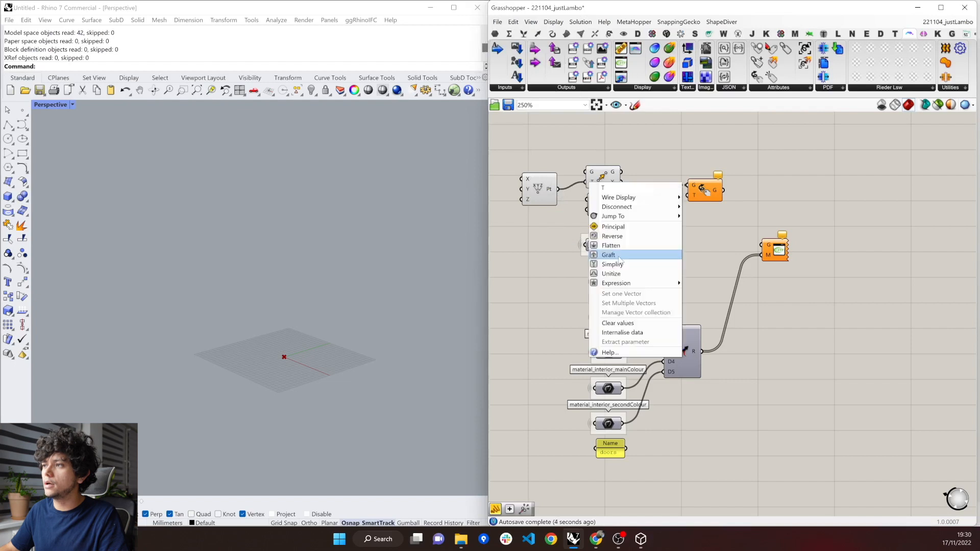
{"action": "left_click", "coordinate": [620, 333]}
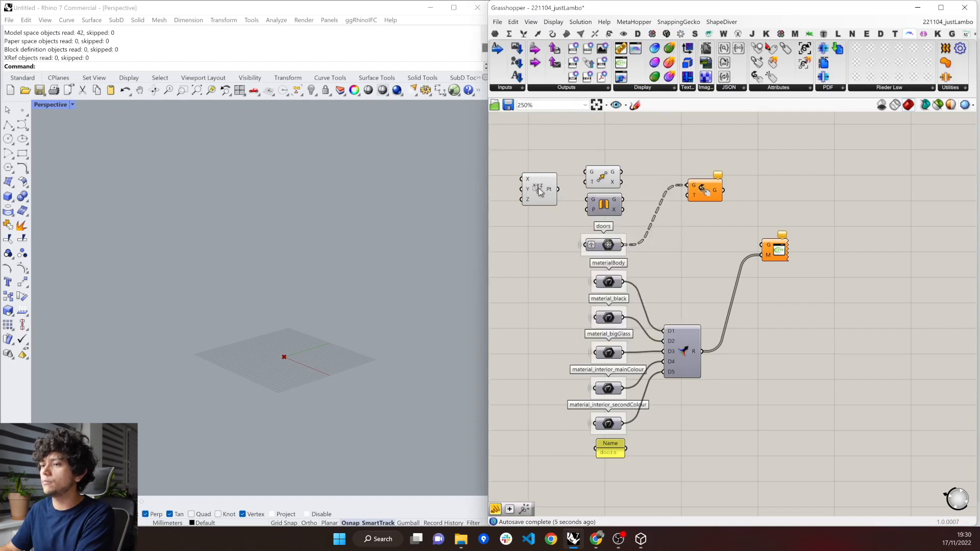
{"action": "left_click_drag", "start_coordinate": [559, 241], "coordinate": [530, 168]}
{"action": "key", "text": "Delete"}
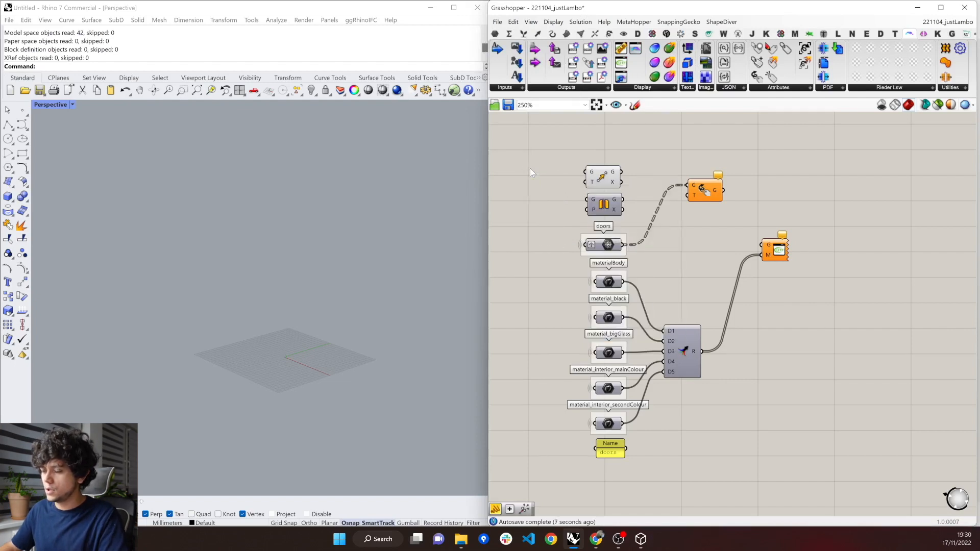
Add a Merge component that combines the X outputs of Move and Mirror, and feed its result into Attach Transformations' T input.
{"action": "double_click", "coordinate": [635, 180]}
{"action": "type", "text": "n"}
{"action": "key", "text": "BackSpace"}
{"action": "type", "text": "merge"}
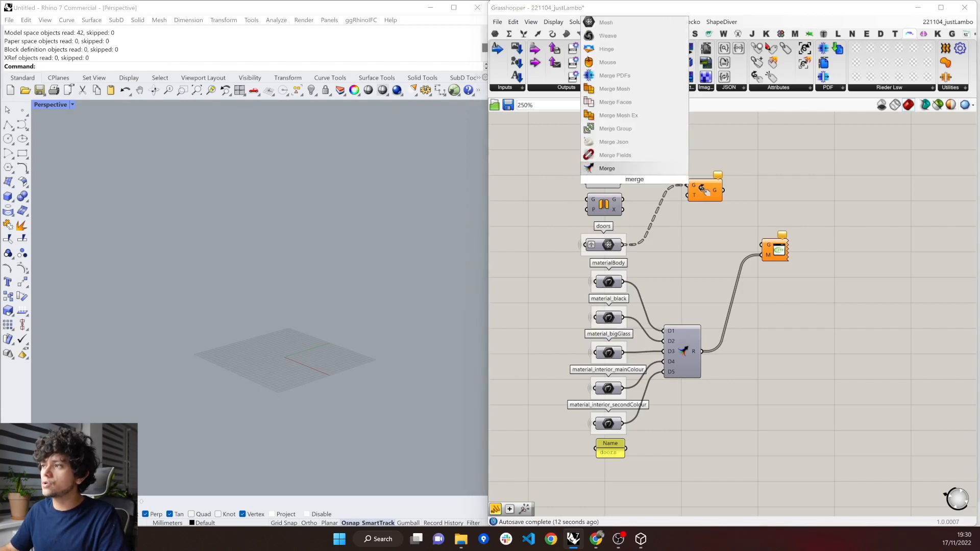
{"action": "key", "text": "Return"}
{"action": "left_click", "coordinate": [642, 195]}
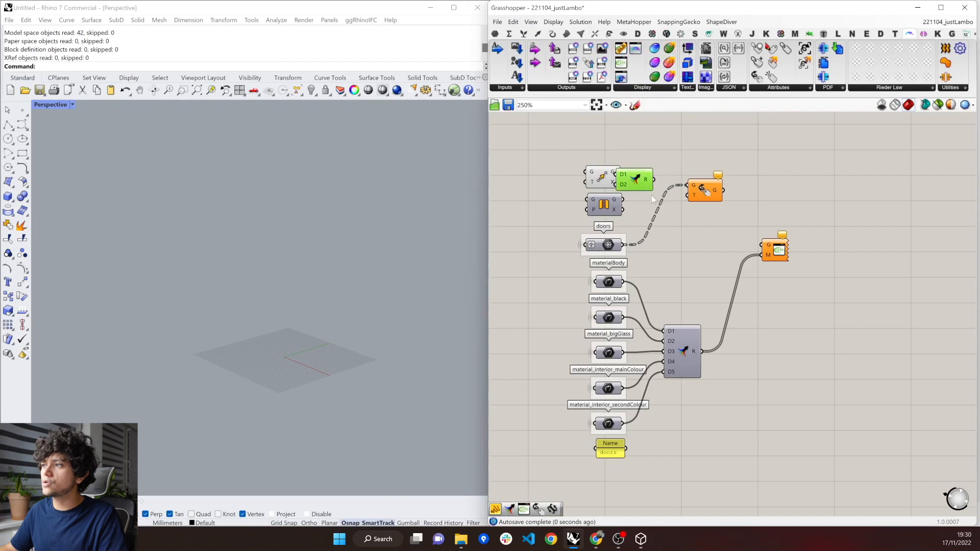
{"action": "left_click_drag", "start_coordinate": [621, 182], "coordinate": [688, 198]}
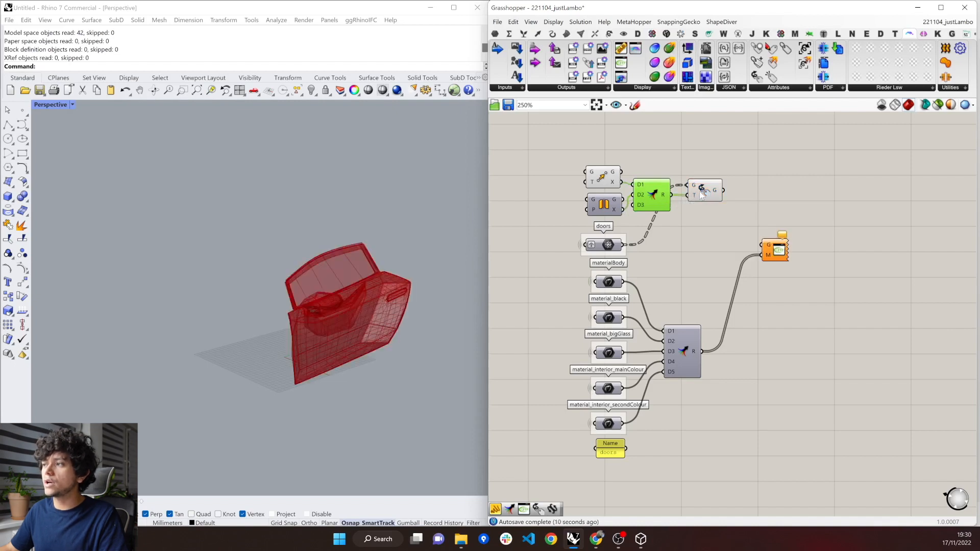
Turn off the preview of Attach Transformations and connect its G output to the glTF 2.0 Display's G input.
{"action": "left_click", "coordinate": [701, 195]}
{"action": "right_click", "coordinate": [718, 204]}
{"action": "left_click", "coordinate": [718, 206]}
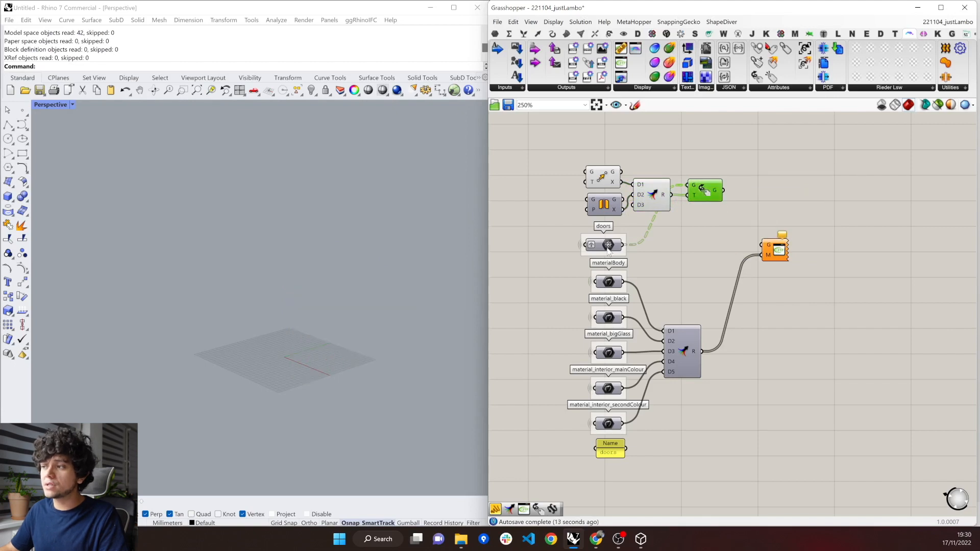
{"action": "mouse_move", "coordinate": [608, 250]}
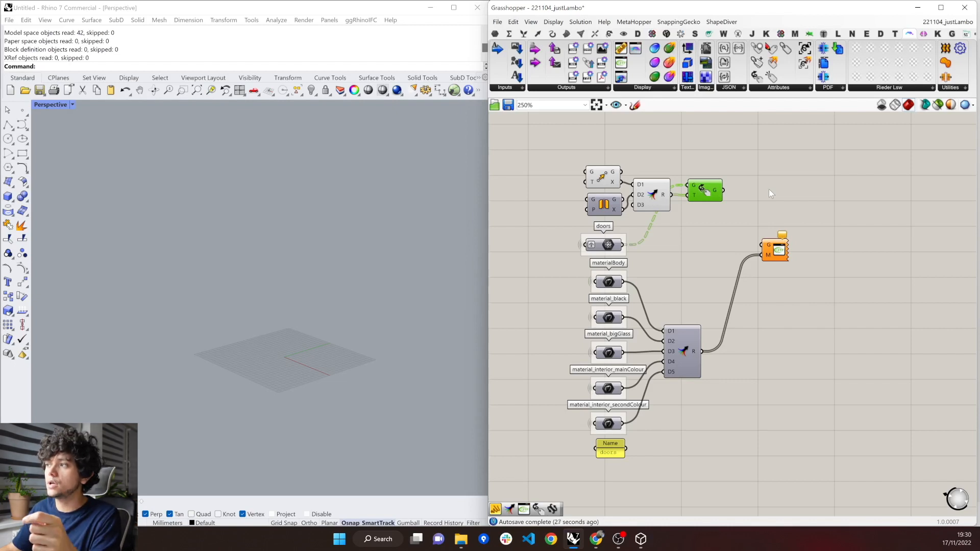
{"action": "left_click_drag", "start_coordinate": [723, 190], "coordinate": [760, 244]}
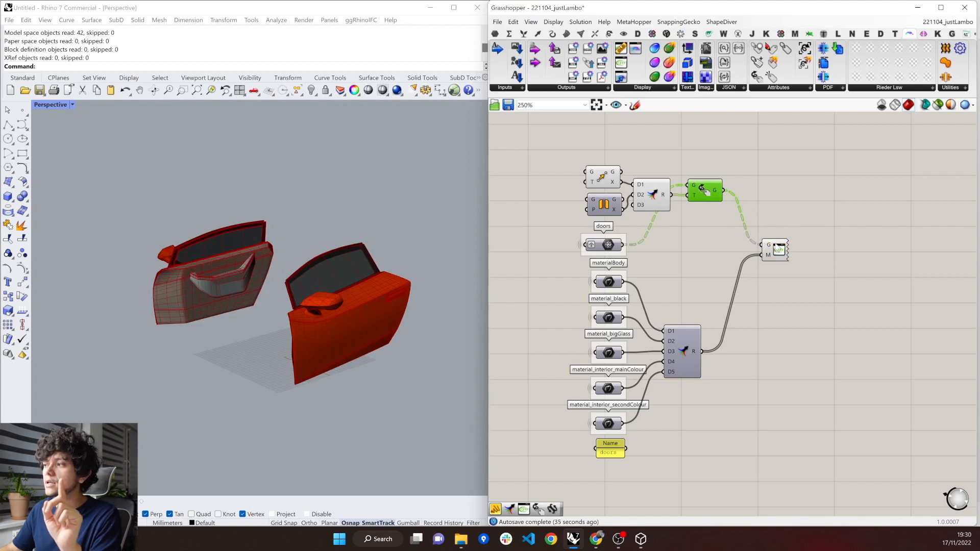
Save the display's doors as a binary glTF 2.0 file, overwriting testDoor.glb in the SecondPart folder.
{"action": "right_click", "coordinate": [774, 248]}
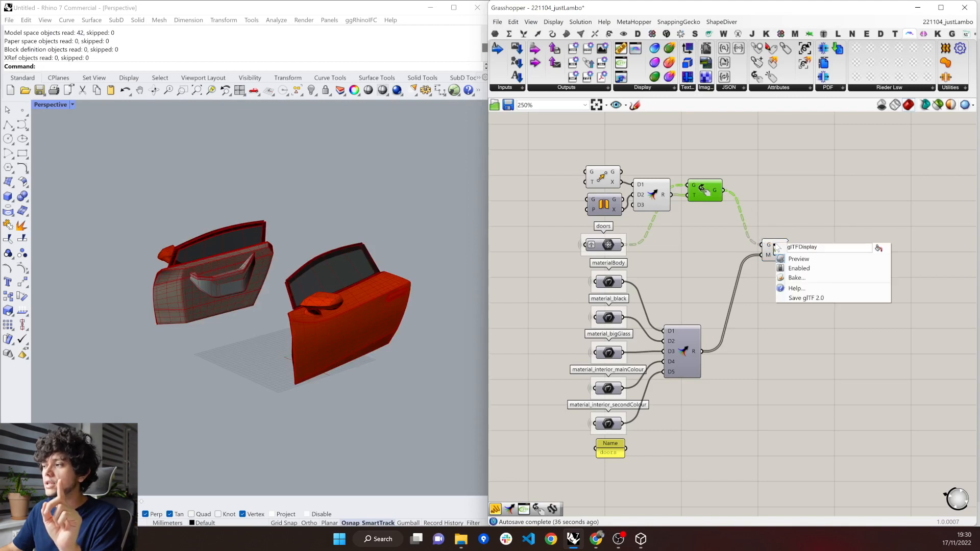
{"action": "left_click", "coordinate": [798, 296]}
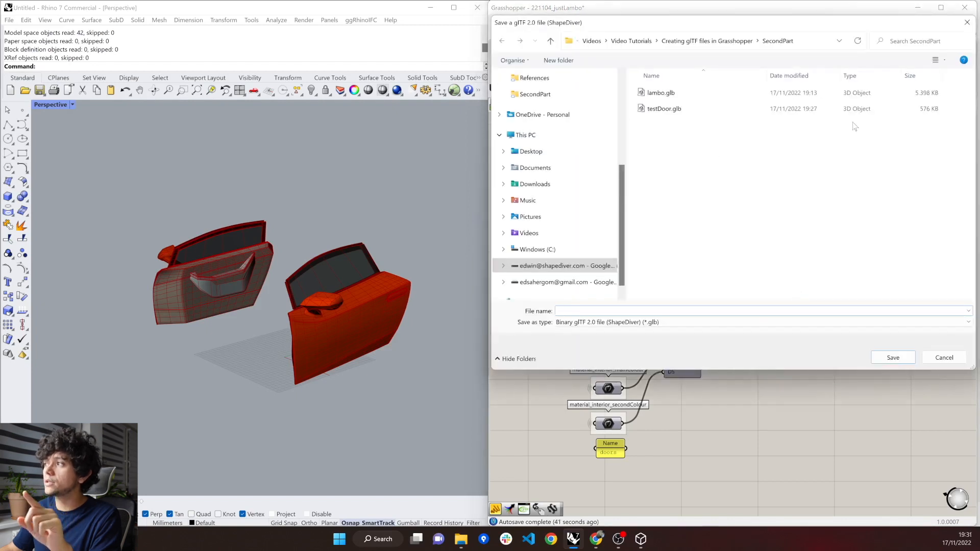
{"action": "double_click", "coordinate": [922, 110]}
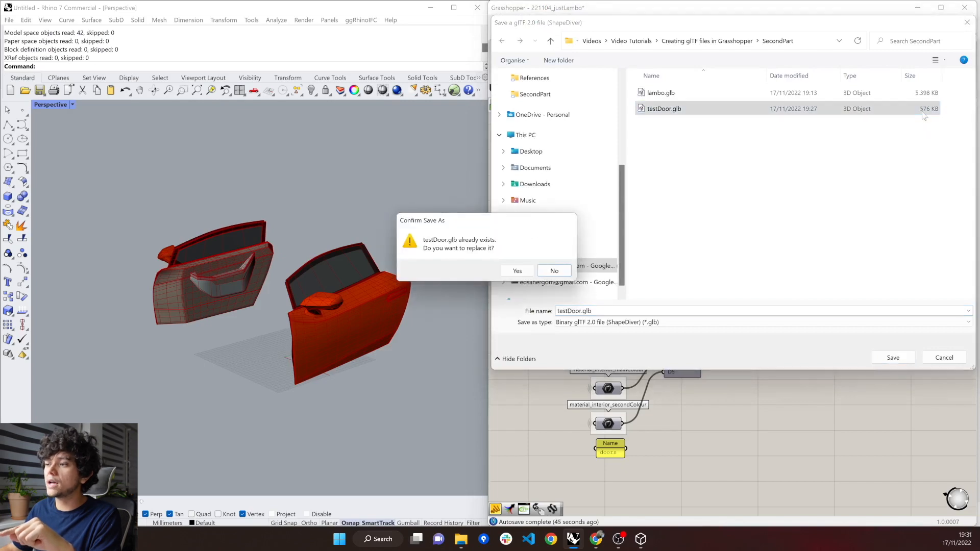
{"action": "left_click", "coordinate": [518, 271]}
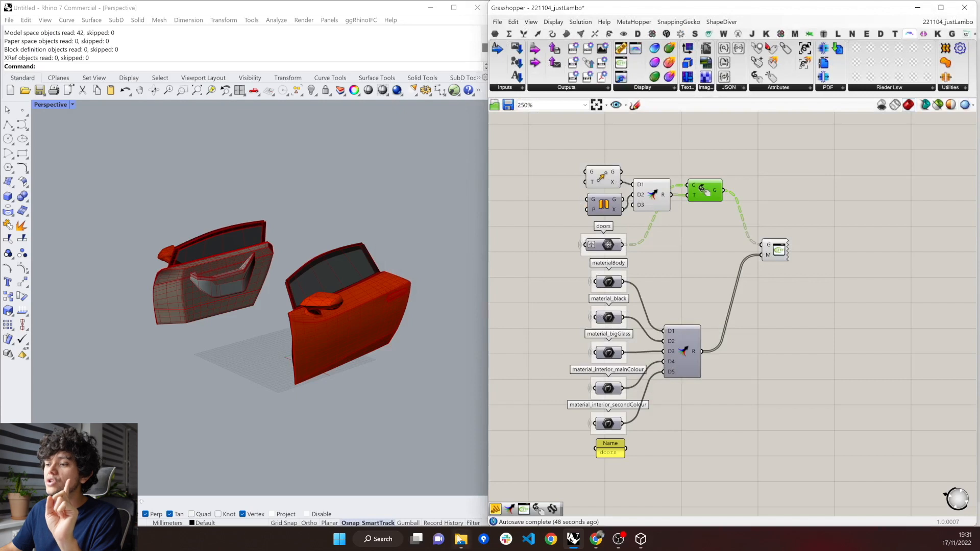
Switch to File Explorer, refresh the SecondPart folder to check testDoor.glb's size, and inspect the file in 3D Viewer.
{"action": "mouse_move", "coordinate": [461, 540]}
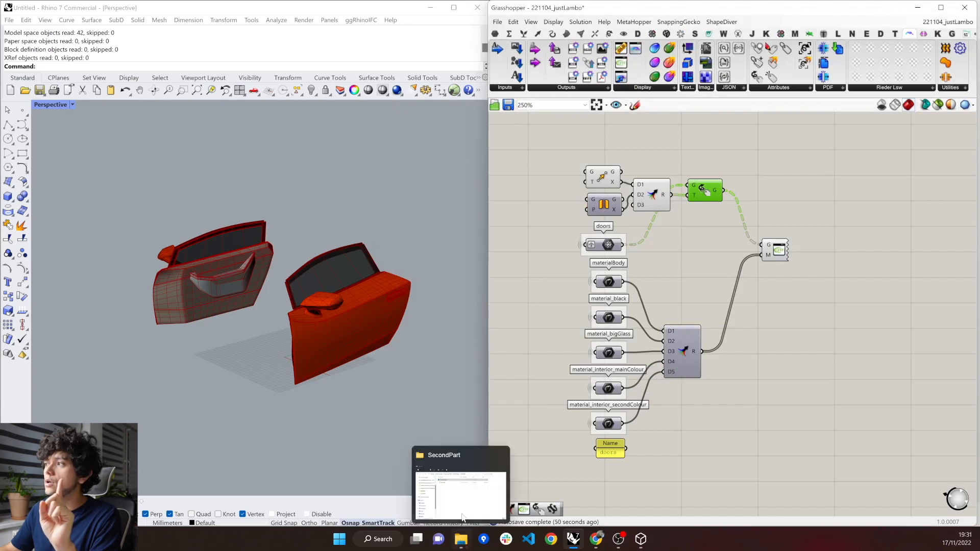
{"action": "left_click", "coordinate": [463, 497]}
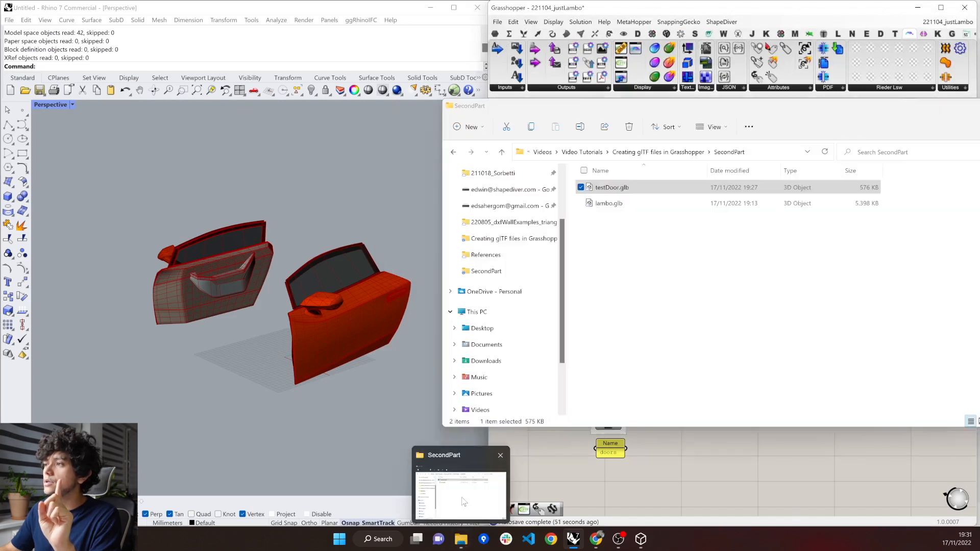
{"action": "left_click", "coordinate": [659, 232]}
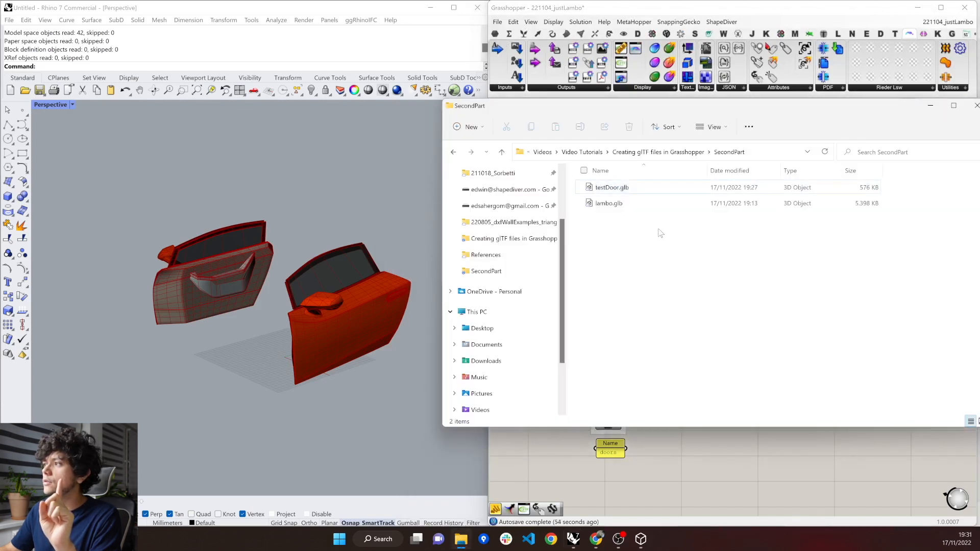
{"action": "left_click", "coordinate": [728, 152]}
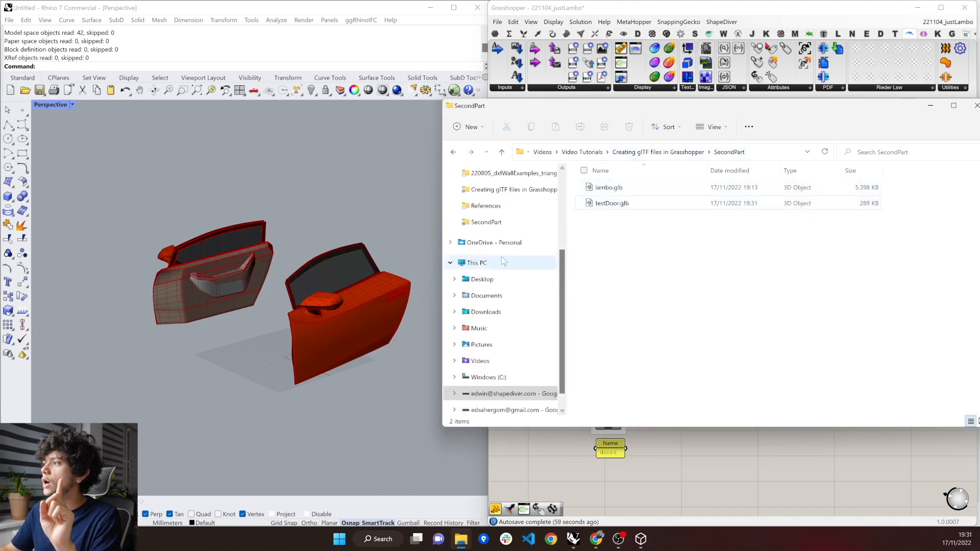
{"action": "double_click", "coordinate": [866, 211]}
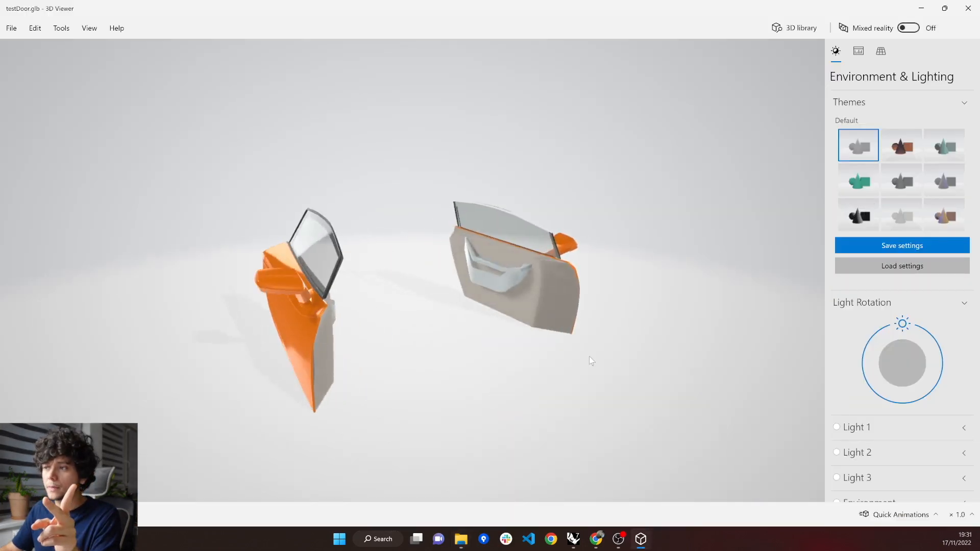
{"action": "left_click_drag", "start_coordinate": [576, 356], "coordinate": [518, 344]}
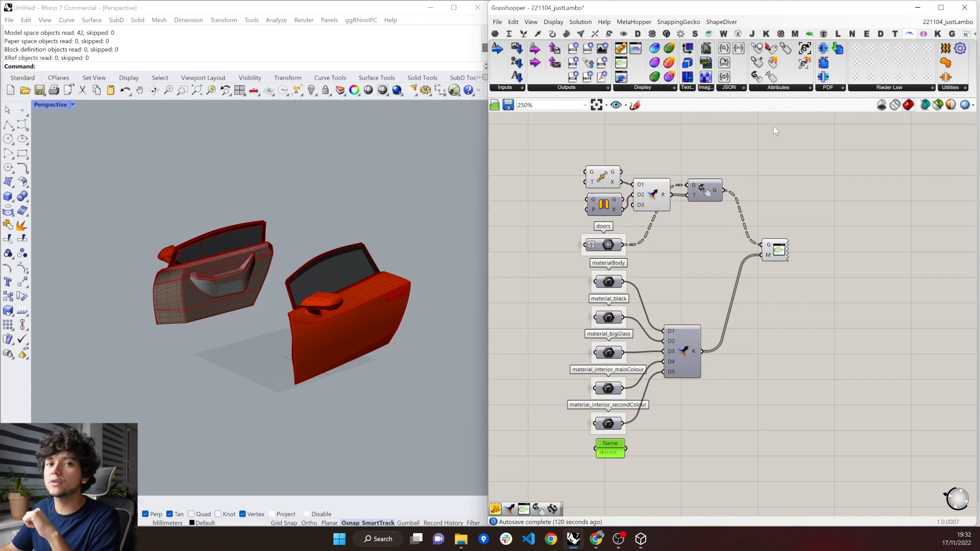
Add ShapeDiver's Construct Attributes component, with a new "name" panel feeding K and the existing Name panel feeding V.
{"action": "left_click", "coordinate": [779, 88]}
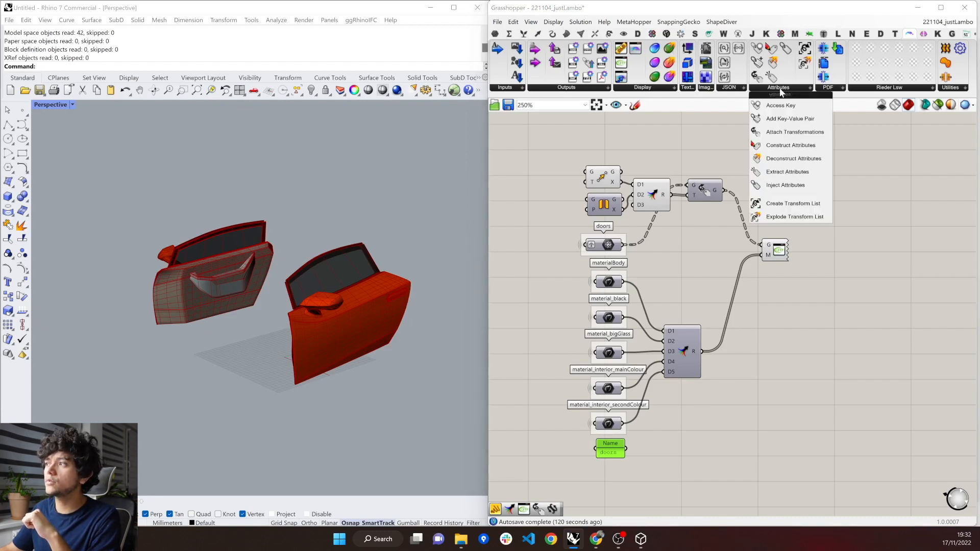
{"action": "left_click", "coordinate": [785, 145]}
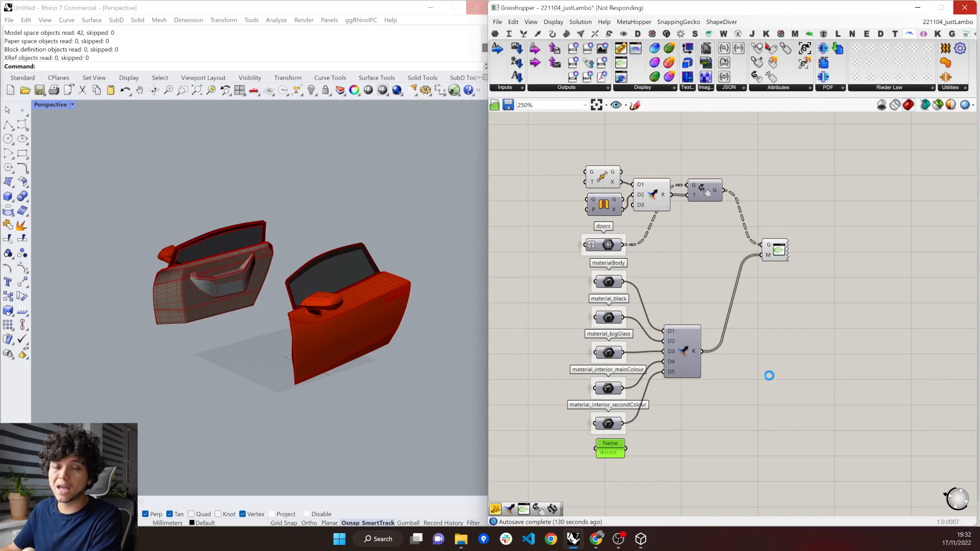
{"action": "double_click", "coordinate": [725, 408]}
{"action": "type", "text": "//name"}
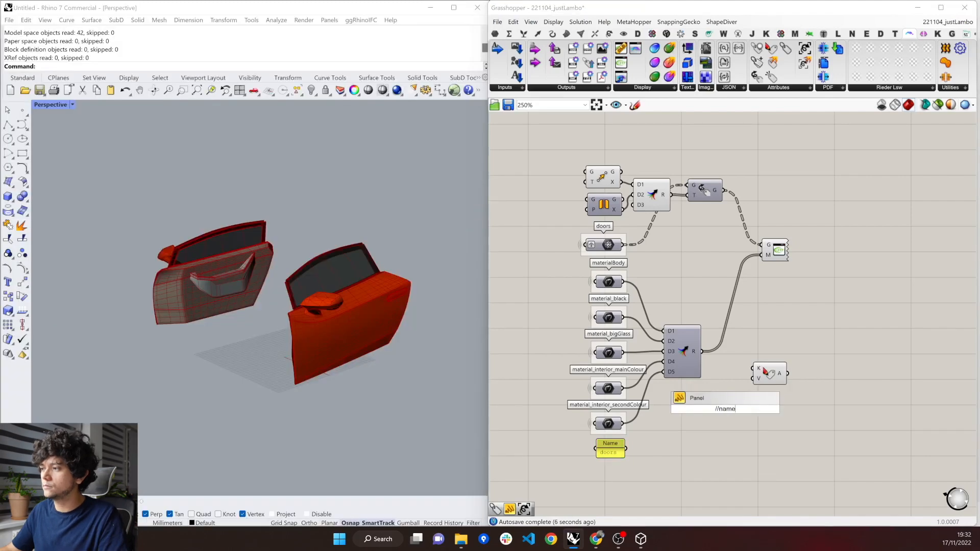
{"action": "key", "text": "Return"}
{"action": "left_click_drag", "start_coordinate": [739, 409], "coordinate": [761, 416]}
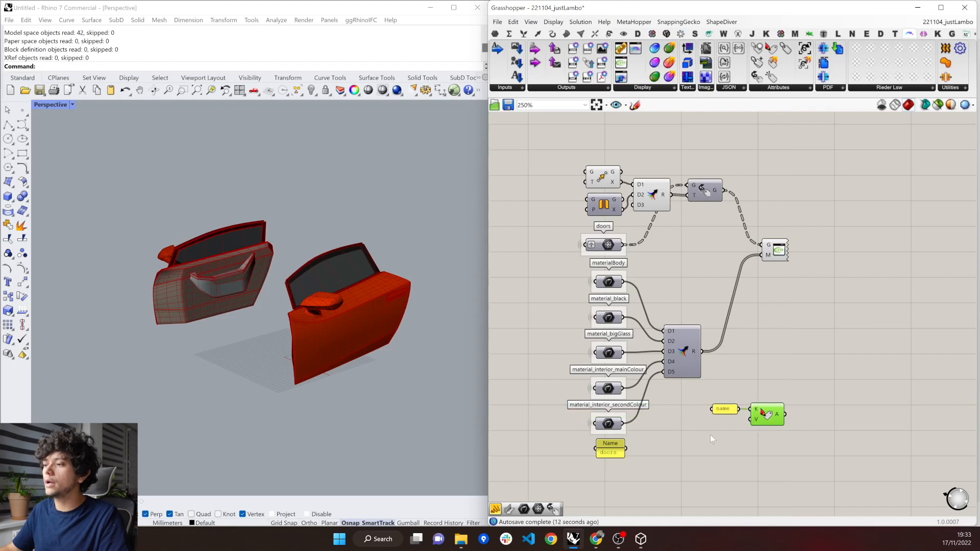
{"action": "left_click_drag", "start_coordinate": [626, 448], "coordinate": [752, 420]}
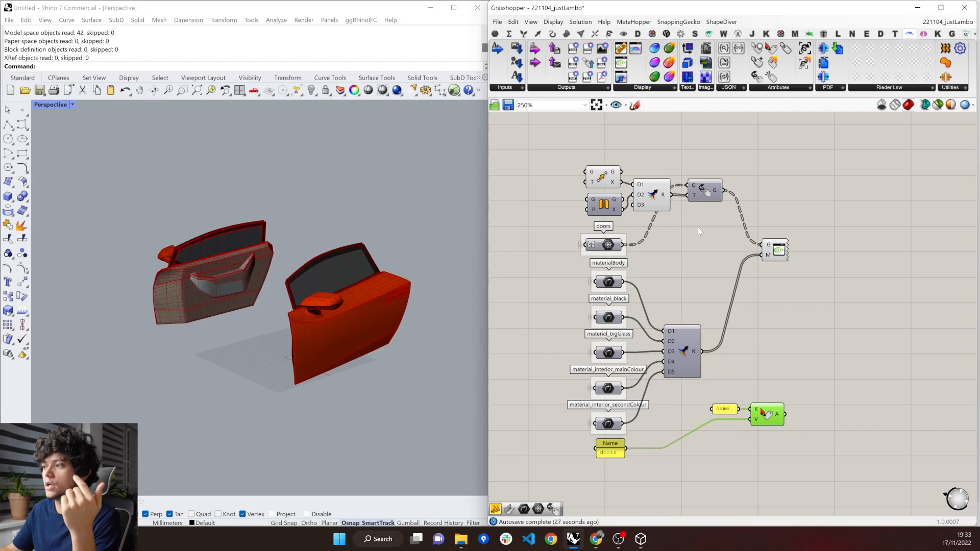
Add the lines "material" and "transform" to the keys panel and turn off its Multiline Data option.
{"action": "left_click", "coordinate": [728, 410]}
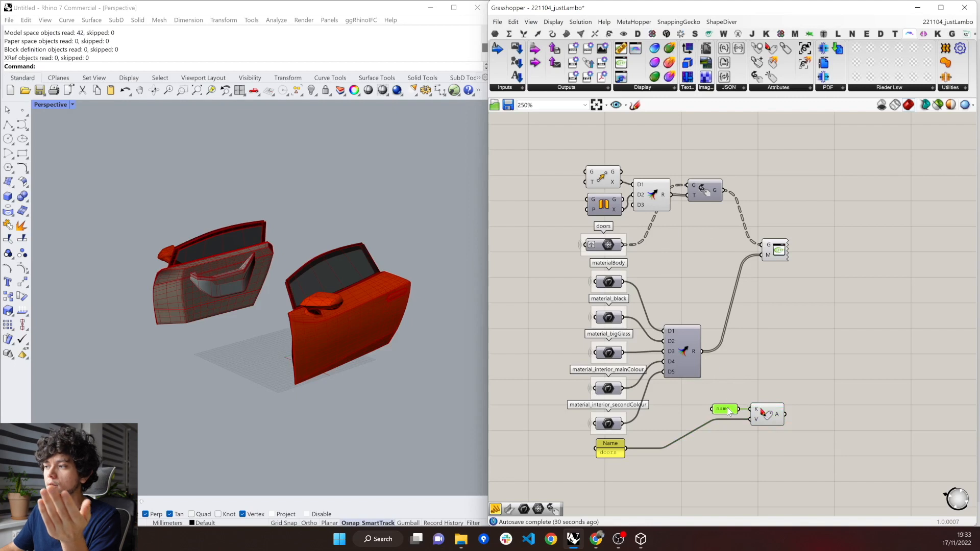
{"action": "double_click", "coordinate": [728, 410]}
{"action": "left_click", "coordinate": [729, 386]}
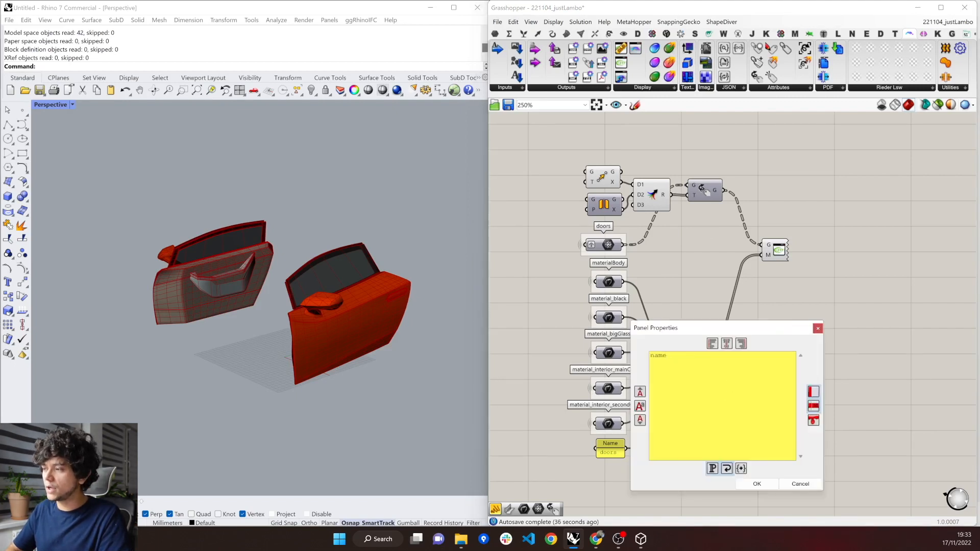
{"action": "type", "text": "material"}
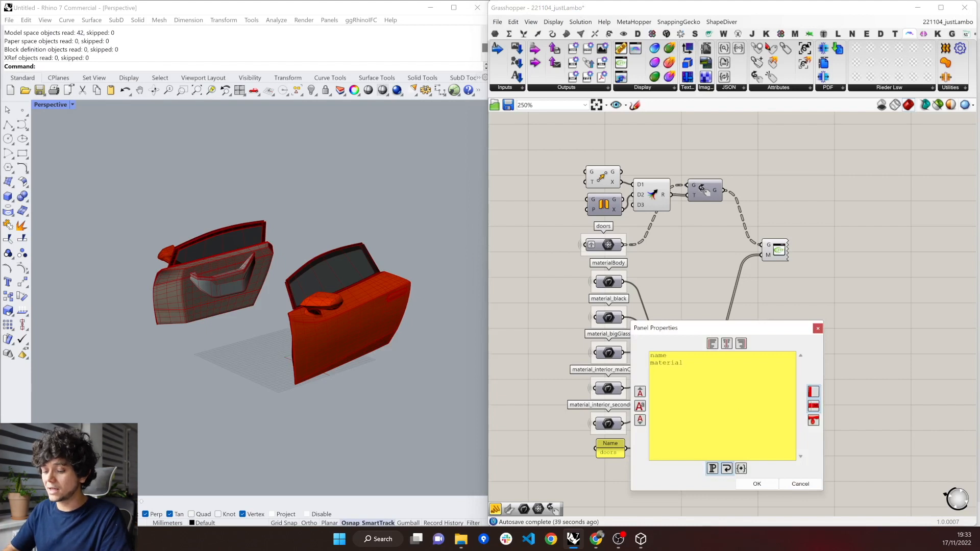
{"action": "key", "text": "Return"}
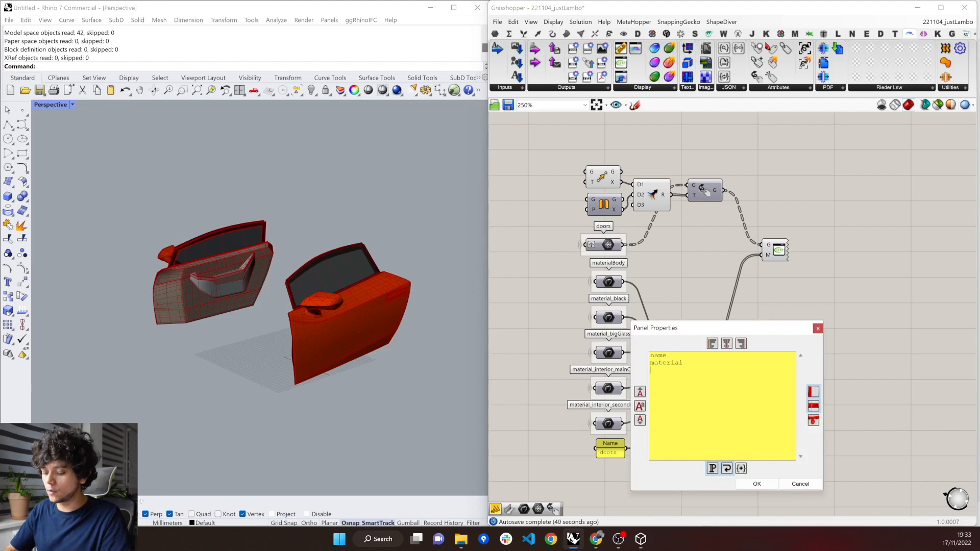
{"action": "type", "text": "transform"}
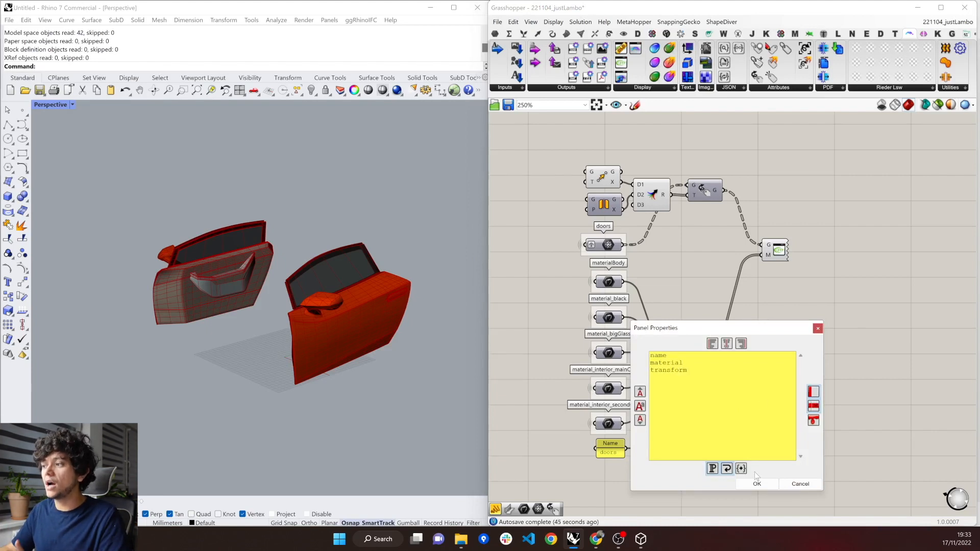
{"action": "left_click", "coordinate": [757, 484]}
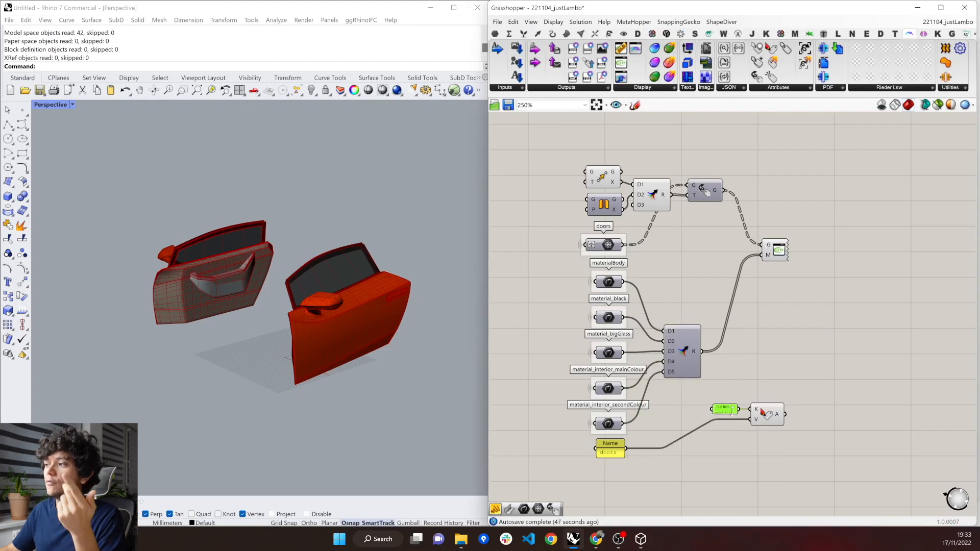
{"action": "right_click", "coordinate": [732, 416]}
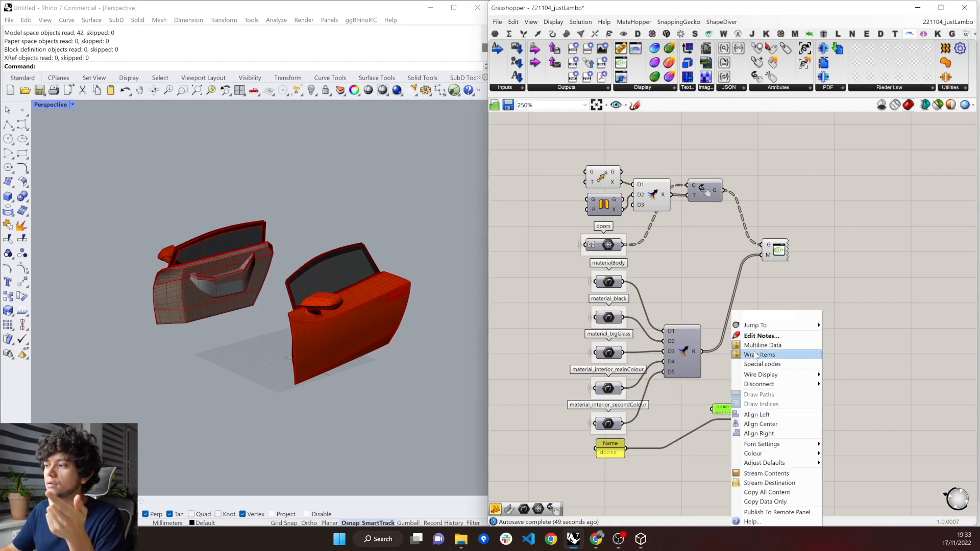
{"action": "left_click", "coordinate": [760, 345]}
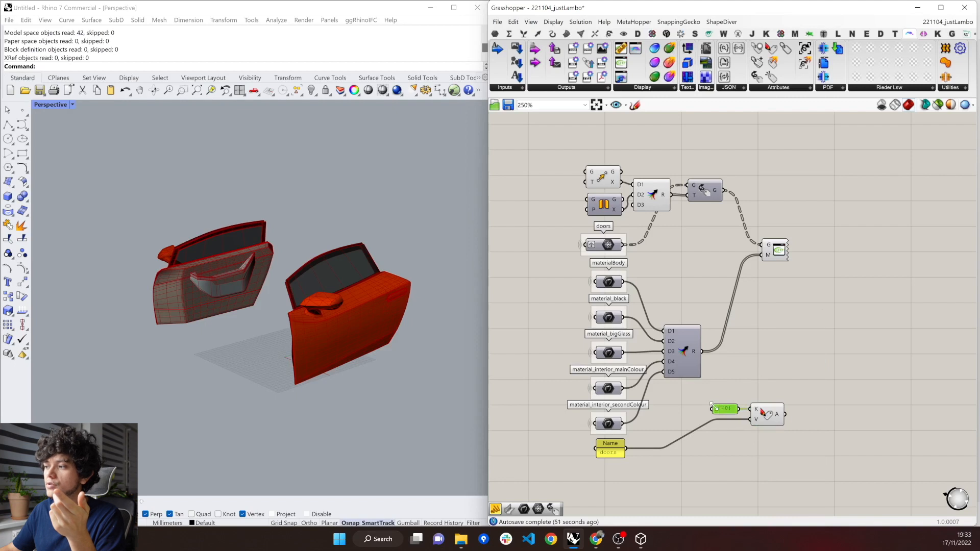
Enlarge the keys panel, place the Name panel beneath it, and move both with Construct Attributes below the glTF 2.0 Display.
{"action": "left_click_drag", "start_coordinate": [701, 398], "coordinate": [689, 379]}
{"action": "left_click_drag", "start_coordinate": [802, 437], "coordinate": [724, 388]}
{"action": "left_click_drag", "start_coordinate": [764, 415], "coordinate": [788, 429]}
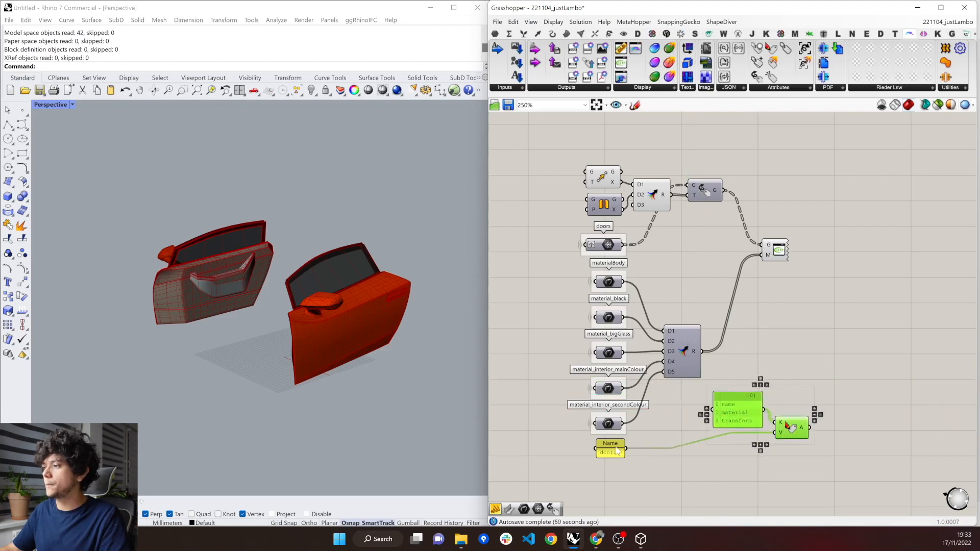
{"action": "left_click_drag", "start_coordinate": [609, 443], "coordinate": [727, 443]}
{"action": "left_click_drag", "start_coordinate": [823, 466], "coordinate": [725, 385]}
{"action": "left_click_drag", "start_coordinate": [789, 429], "coordinate": [826, 319]}
{"action": "left_click", "coordinate": [823, 387]}
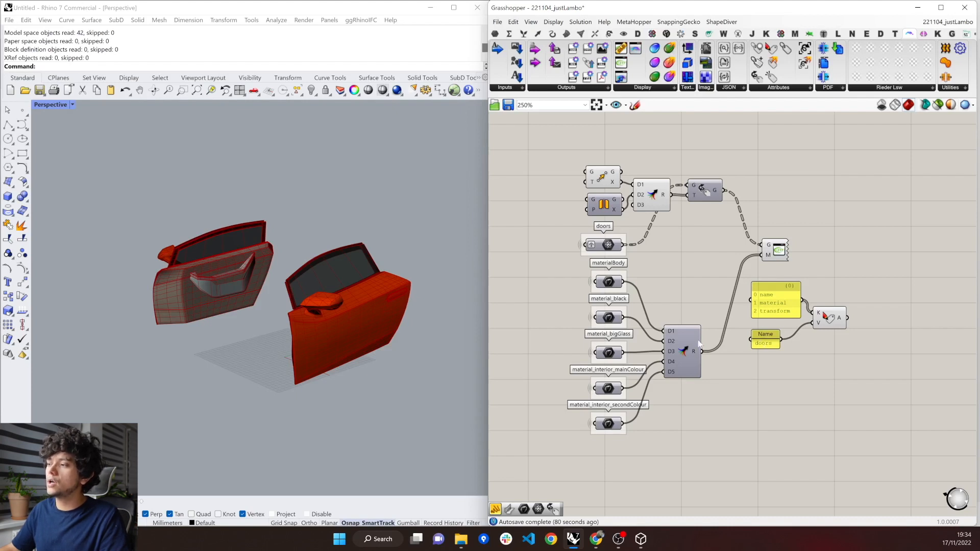
Add a Longest List component, with the Name panel feeding its A input and the merged materials feeding B.
{"action": "double_click", "coordinate": [797, 364]}
{"action": "type", "text": "longest"}
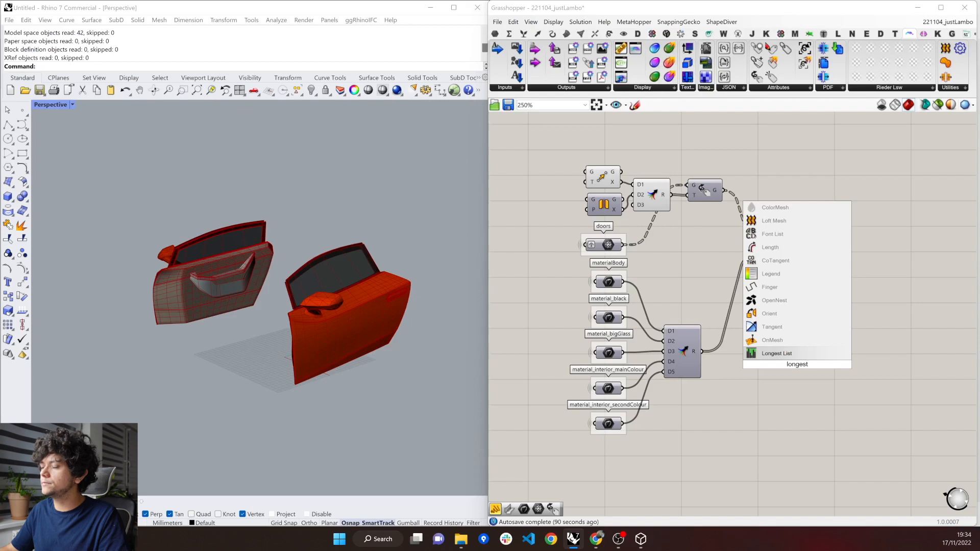
{"action": "key", "text": "Return"}
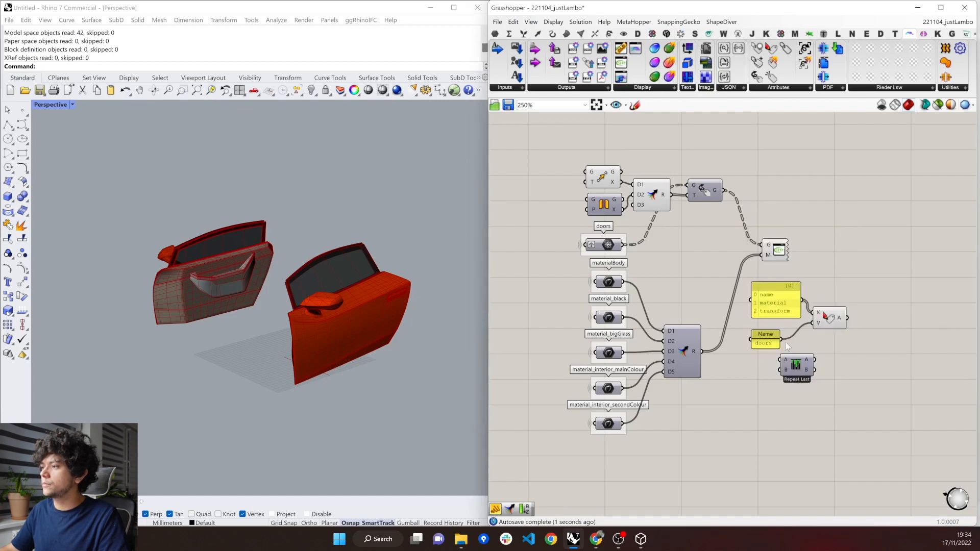
{"action": "left_click_drag", "start_coordinate": [701, 351], "coordinate": [799, 360]}
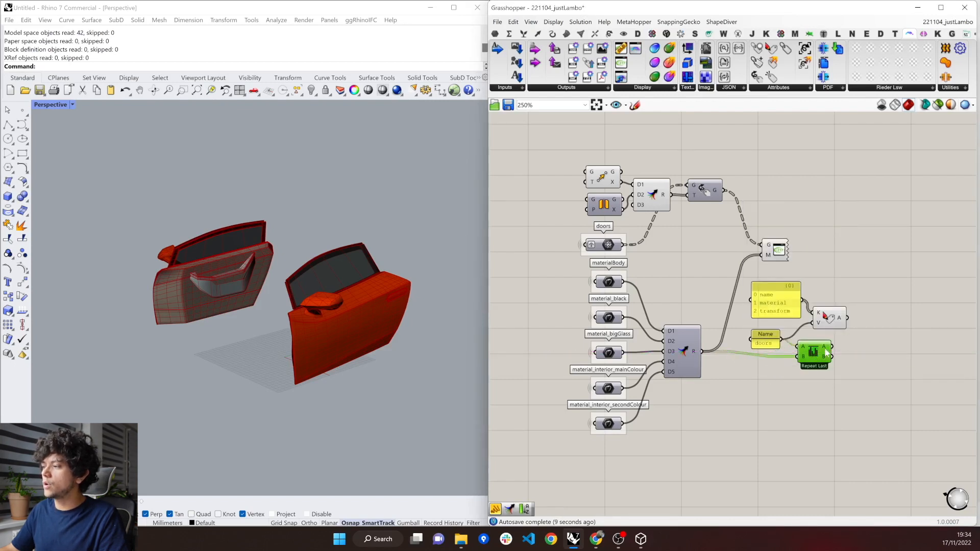
{"action": "mouse_move", "coordinate": [828, 351]}
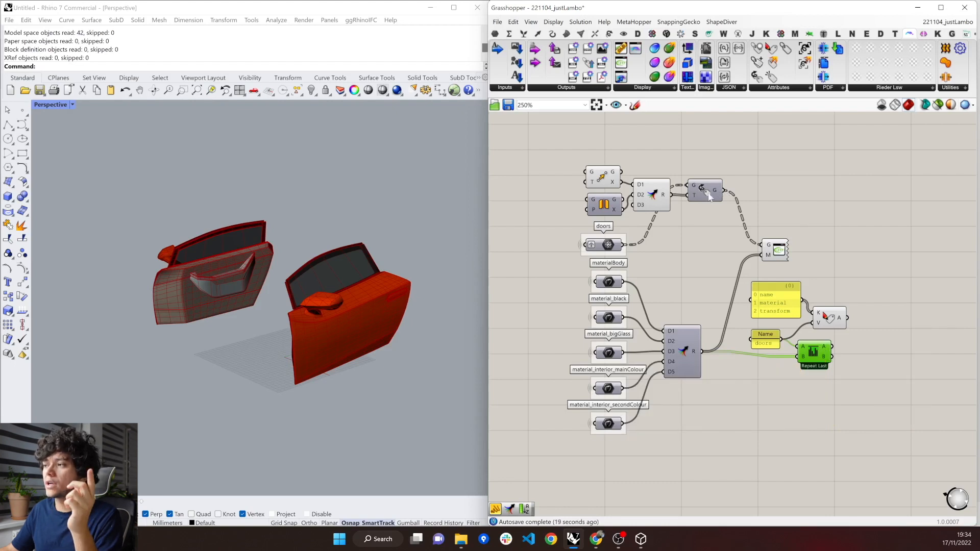
{"action": "mouse_move", "coordinate": [669, 203]}
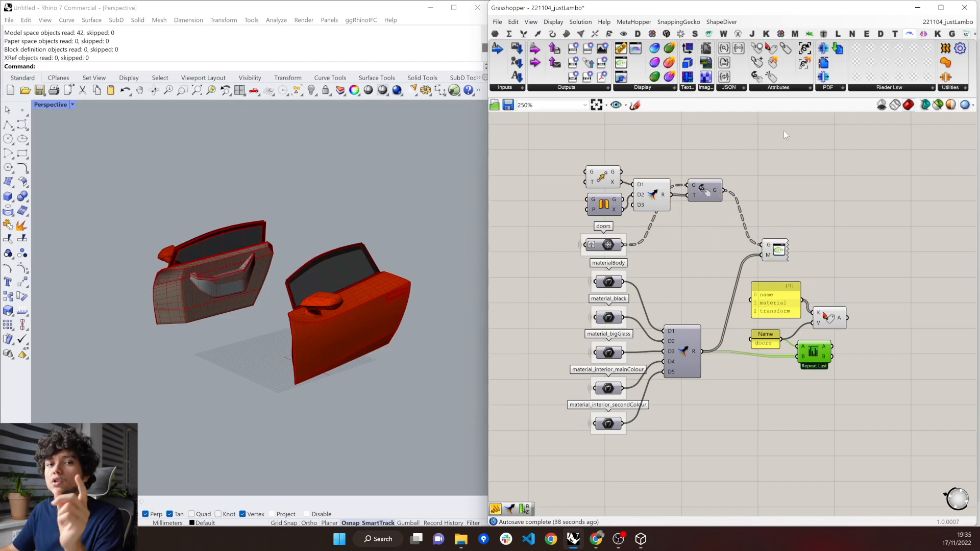
Add ShapeDiver's Create Transform List component and feed it the result of the transformations Merge.
{"action": "left_click", "coordinate": [778, 88]}
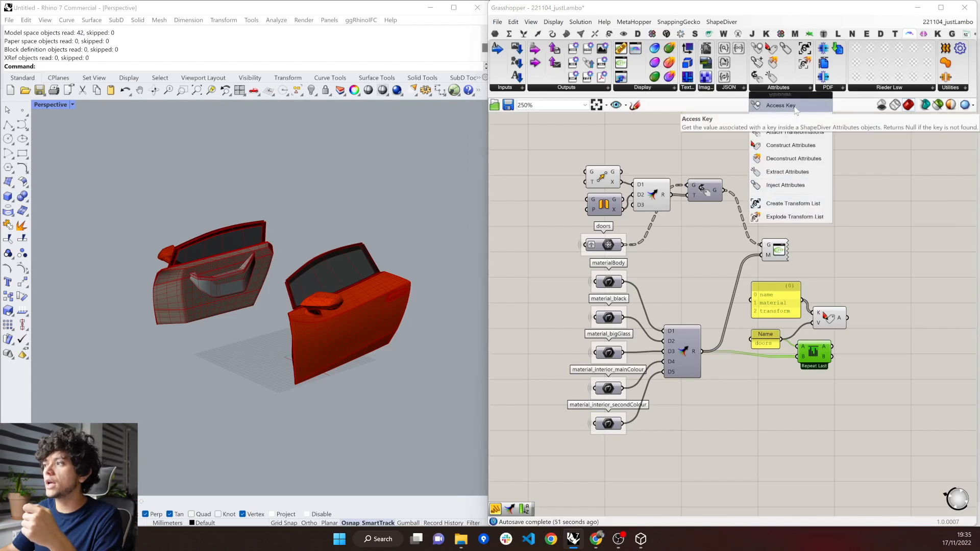
{"action": "left_click_drag", "start_coordinate": [794, 110], "coordinate": [702, 234]}
{"action": "left_click_drag", "start_coordinate": [670, 194], "coordinate": [685, 236]}
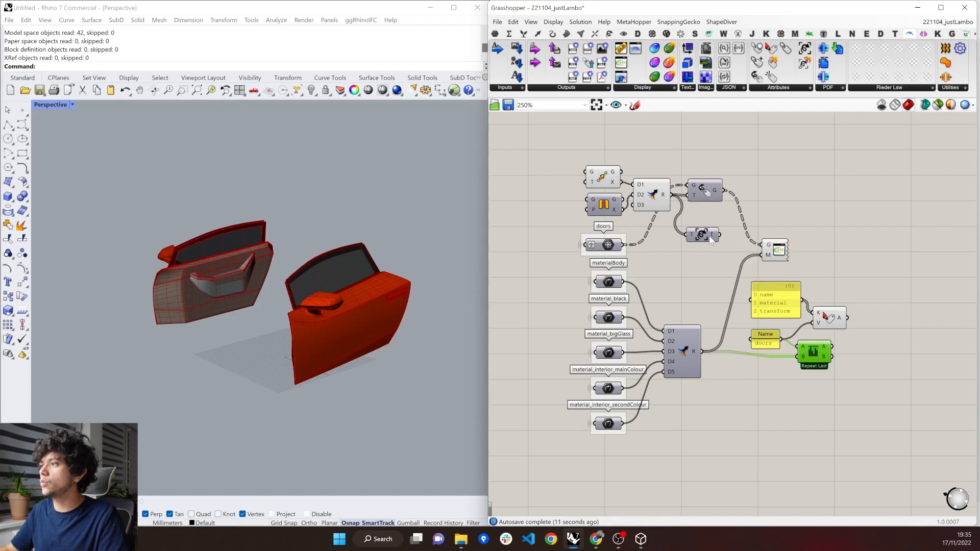
{"action": "left_click", "coordinate": [709, 237]}
Move the transformation components below the materials Merge and feed Create Transform List into a new third input C on Longest List.
{"action": "left_click_drag", "start_coordinate": [705, 233], "coordinate": [613, 227]}
{"action": "left_click", "coordinate": [705, 190]}
{"action": "left_click", "coordinate": [786, 449]}
{"action": "left_click_drag", "start_coordinate": [653, 196], "coordinate": [781, 363]}
{"action": "scroll", "coordinate": [811, 358], "scroll_direction": "up", "scroll_amount": 4}
{"action": "left_click", "coordinate": [797, 362]}
{"action": "scroll", "coordinate": [812, 358], "scroll_direction": "down", "scroll_amount": 3}
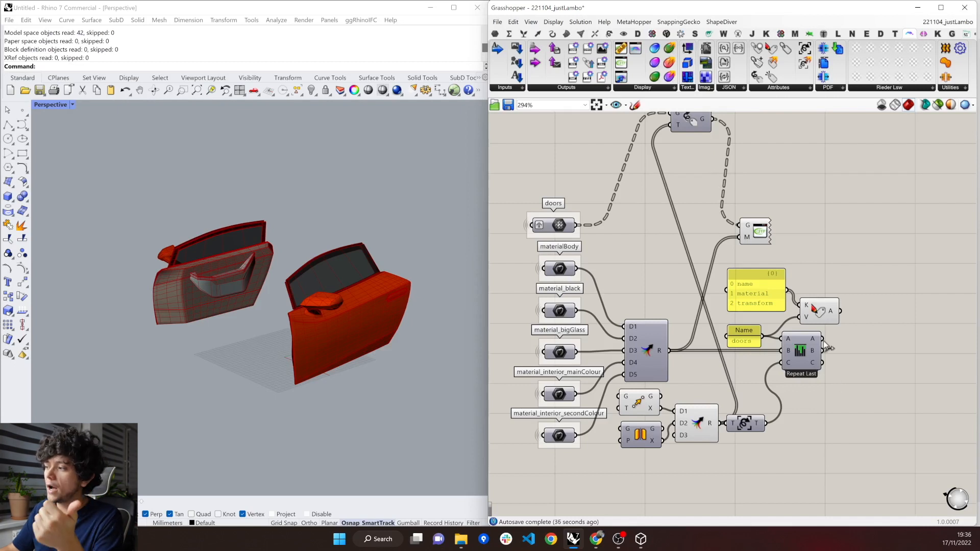
{"action": "mouse_move", "coordinate": [819, 341]}
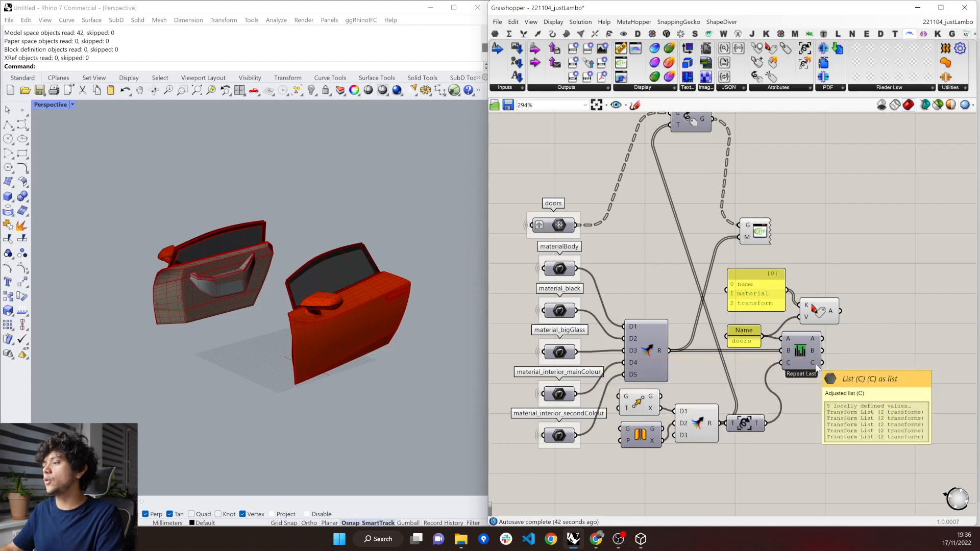
Add a Merge combining Longest List's A, B and C outputs, and graft Longest List's B input.
{"action": "double_click", "coordinate": [867, 363]}
{"action": "type", "text": "merge"}
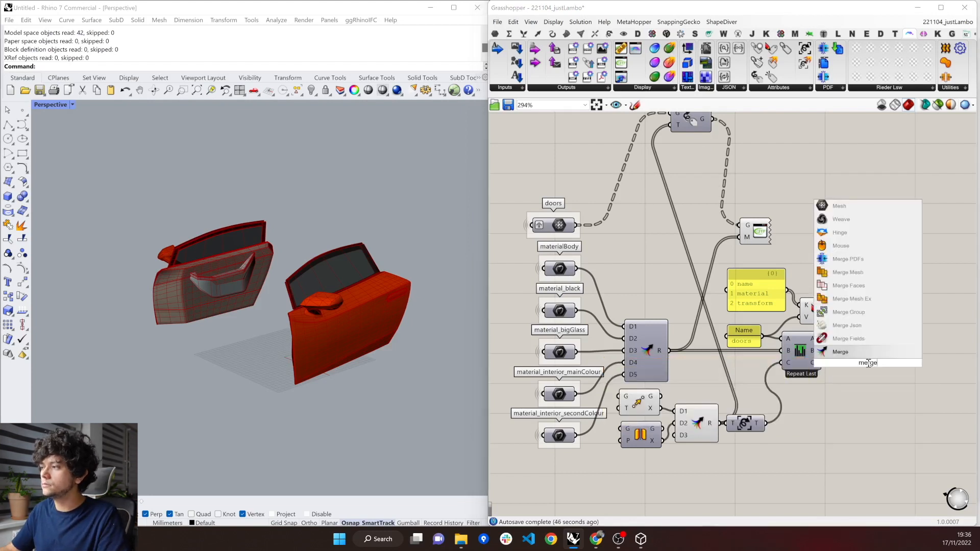
{"action": "key", "text": "Return"}
{"action": "scroll", "coordinate": [870, 352], "scroll_direction": "up", "scroll_amount": 3}
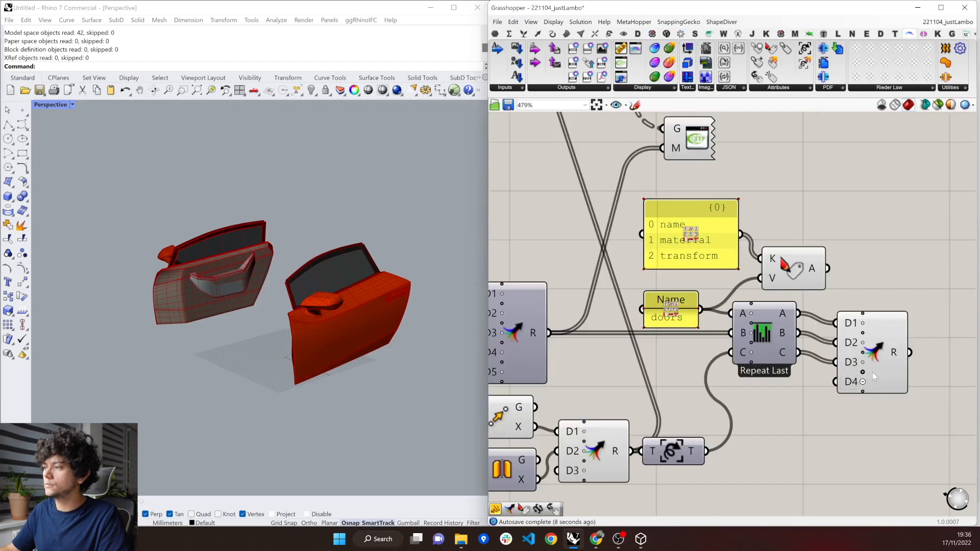
{"action": "scroll", "coordinate": [869, 351], "scroll_direction": "down", "scroll_amount": 1}
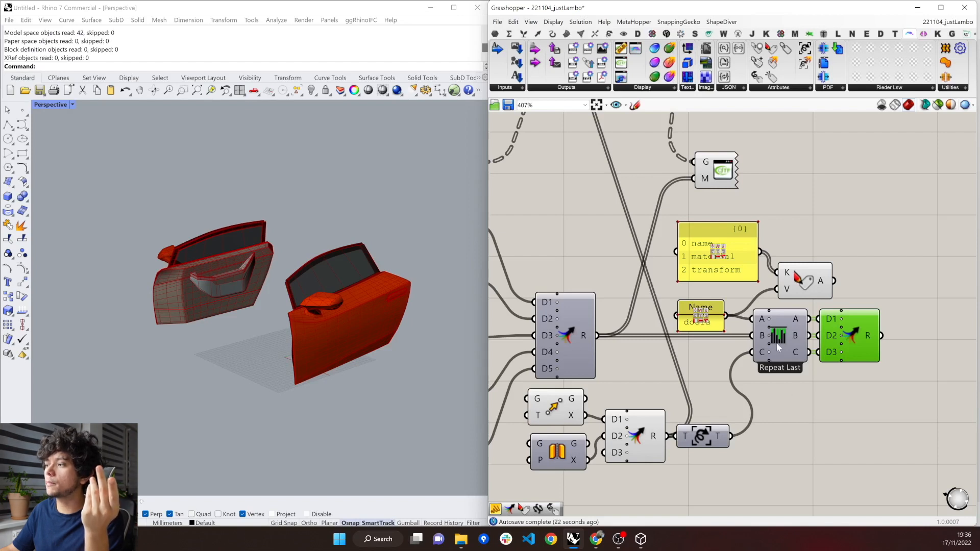
{"action": "mouse_move", "coordinate": [801, 319]}
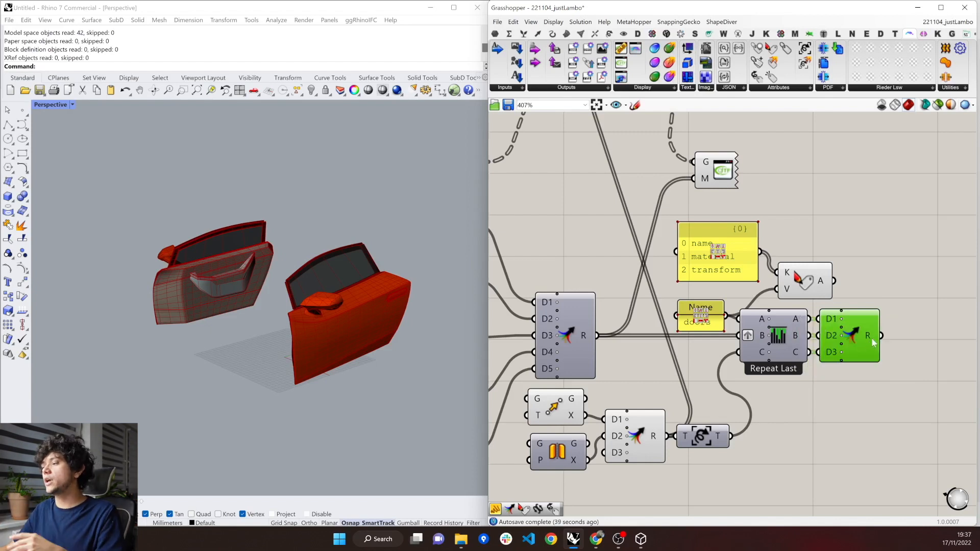
{"action": "mouse_move", "coordinate": [872, 342]}
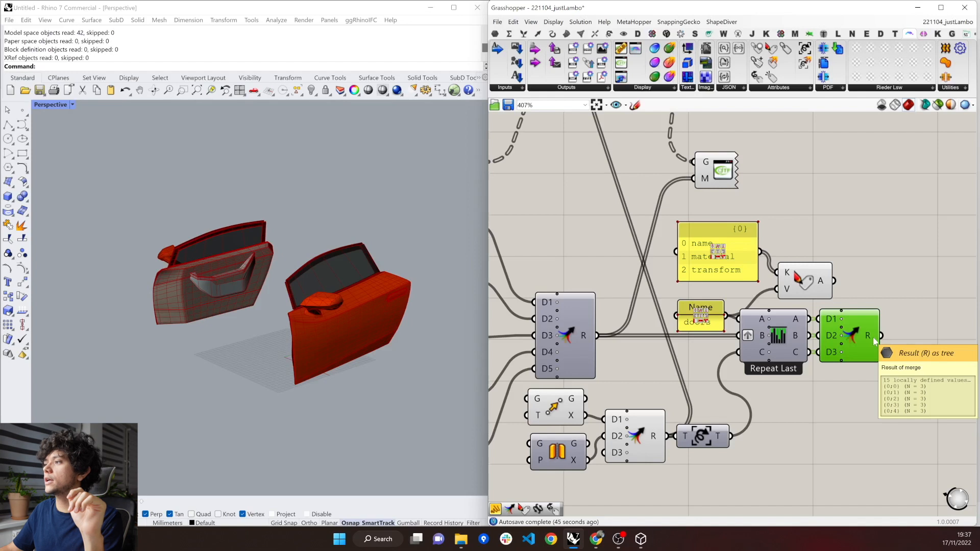
Feed the new Merge into Construct Attributes' V input, move the keys panel closer to that component, and flatten its A output.
{"action": "left_click_drag", "start_coordinate": [890, 337], "coordinate": [948, 266]}
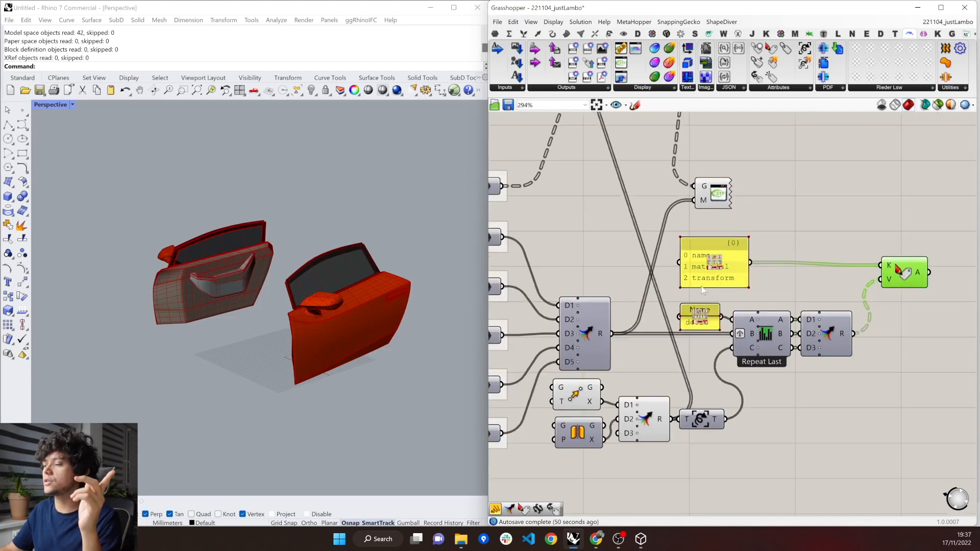
{"action": "scroll", "coordinate": [688, 326], "scroll_direction": "down", "scroll_amount": 2}
{"action": "left_click", "coordinate": [710, 284]}
{"action": "left_click_drag", "start_coordinate": [773, 280], "coordinate": [792, 285]}
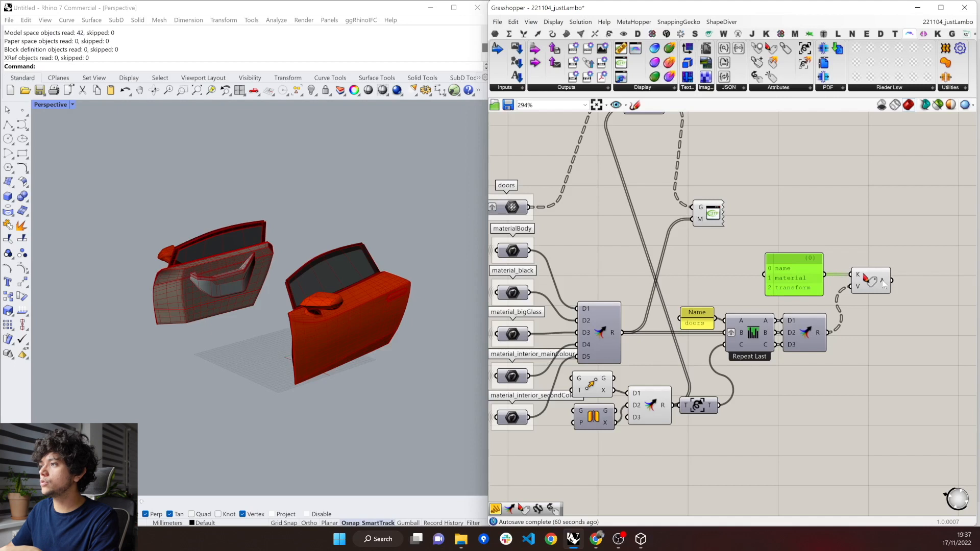
{"action": "mouse_move", "coordinate": [883, 284]}
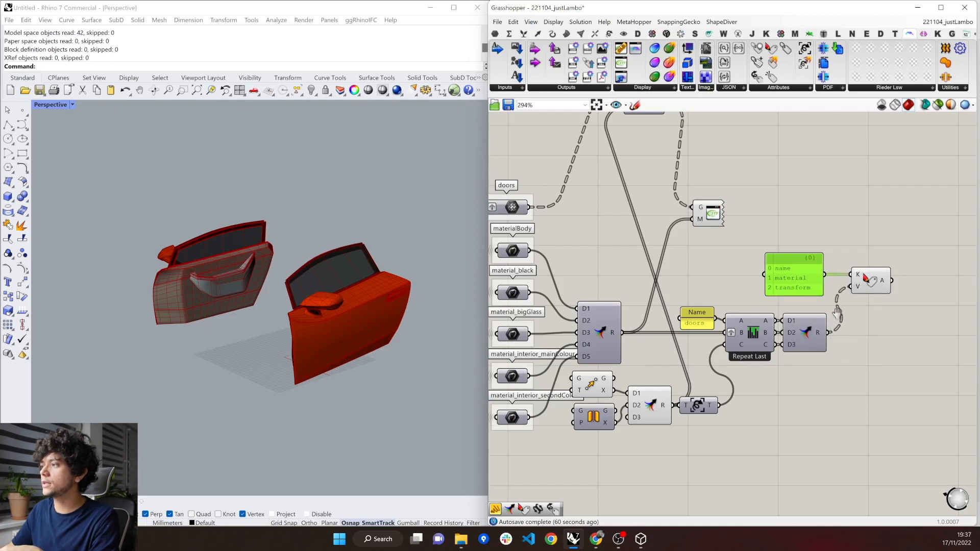
{"action": "right_click_drag", "start_coordinate": [903, 280], "coordinate": [841, 275]}
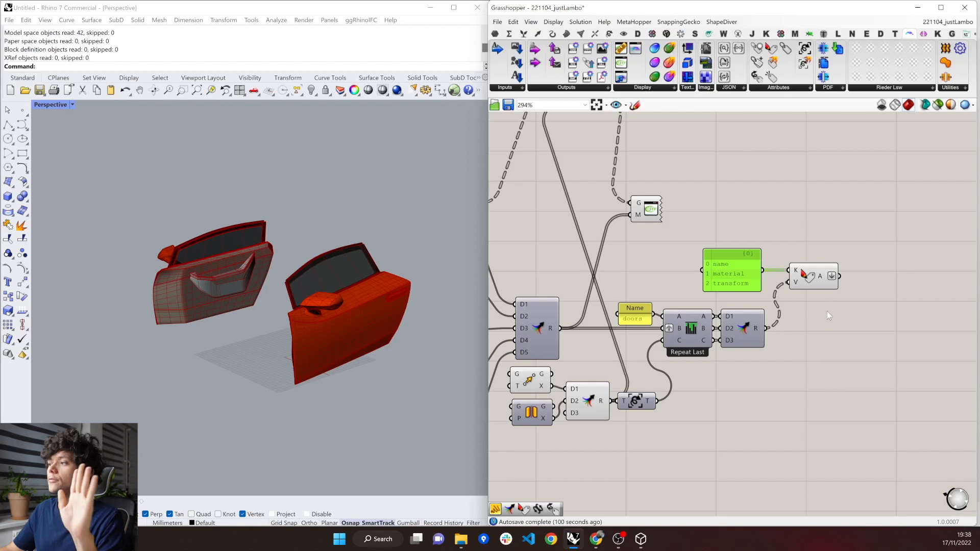
{"action": "mouse_move", "coordinate": [829, 283]}
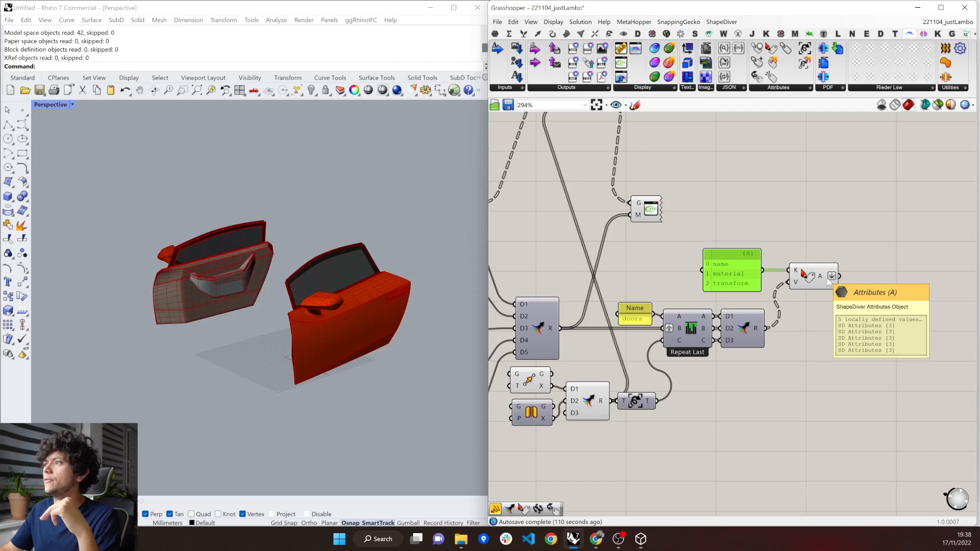
Add ShapeDiver's Inject Attributes component above Construct Attributes and delete the Attach Transformations component.
{"action": "scroll", "coordinate": [763, 440], "scroll_direction": "down", "scroll_amount": 3}
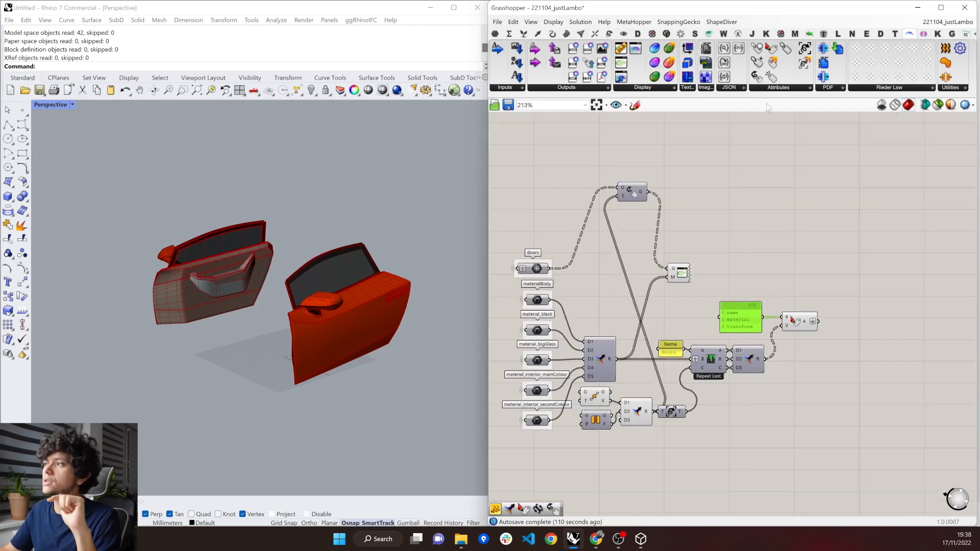
{"action": "left_click", "coordinate": [779, 92]}
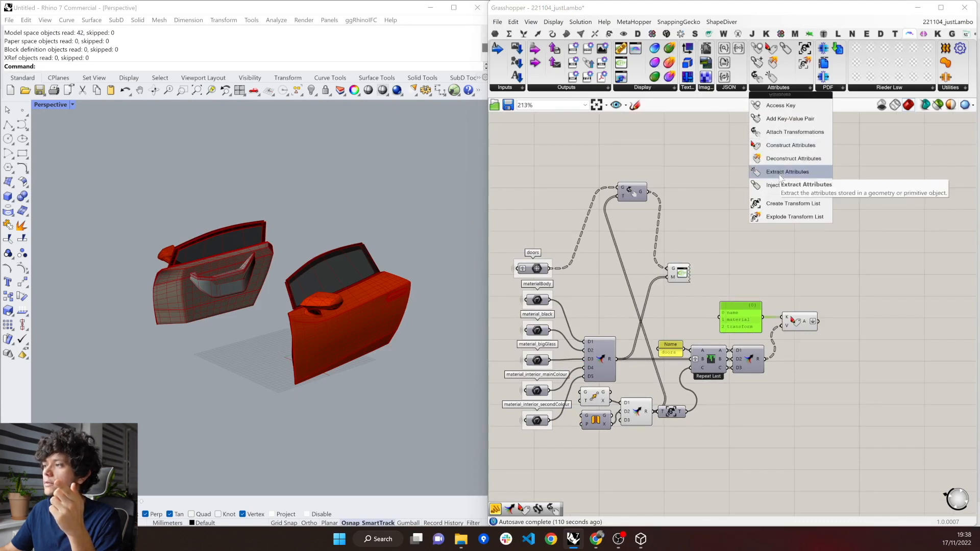
{"action": "left_click_drag", "start_coordinate": [779, 183], "coordinate": [829, 290]}
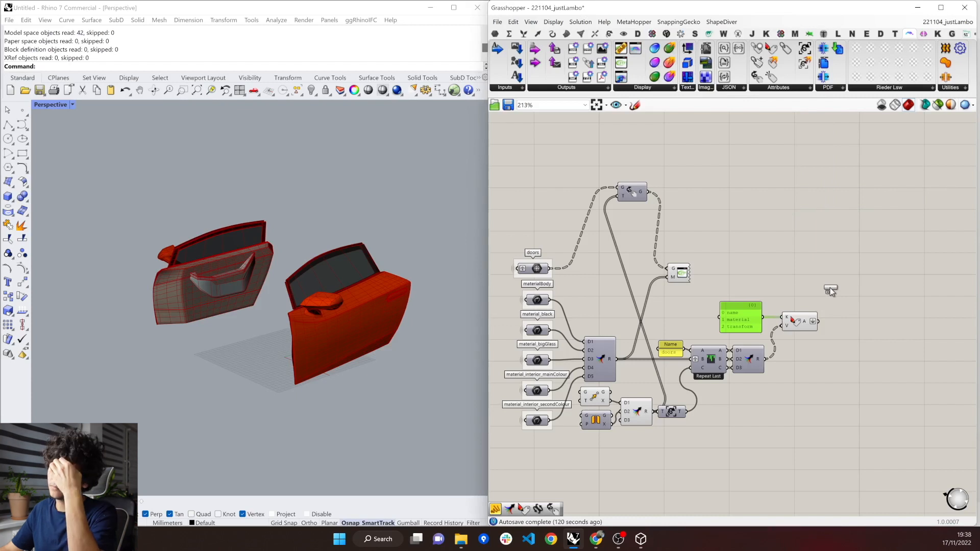
{"action": "left_click", "coordinate": [829, 288]}
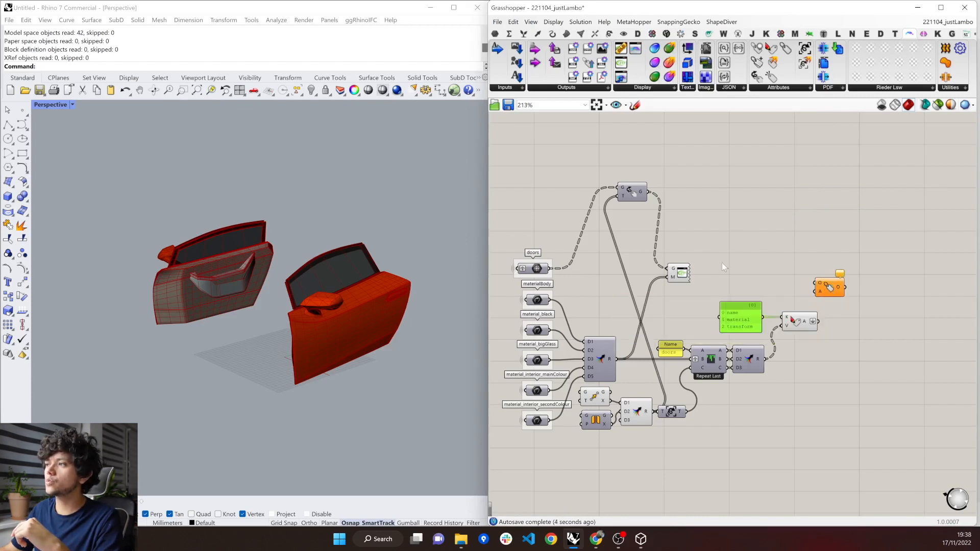
{"action": "left_click_drag", "start_coordinate": [678, 218], "coordinate": [635, 194]}
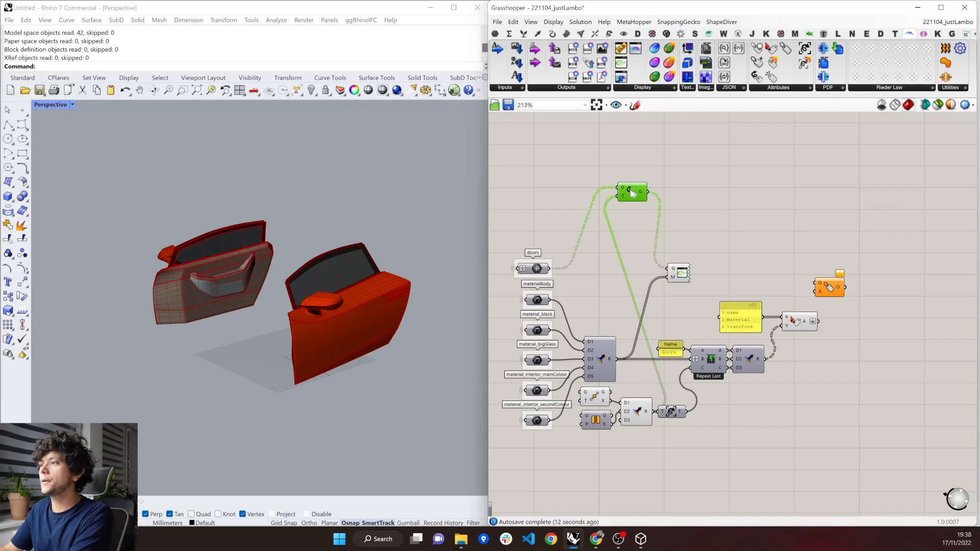
{"action": "key", "text": "Delete"}
Connect the doors mesh parameter to Inject Attributes' O input and the Construct Attributes output to A.
{"action": "left_click_drag", "start_coordinate": [537, 274], "coordinate": [642, 225]}
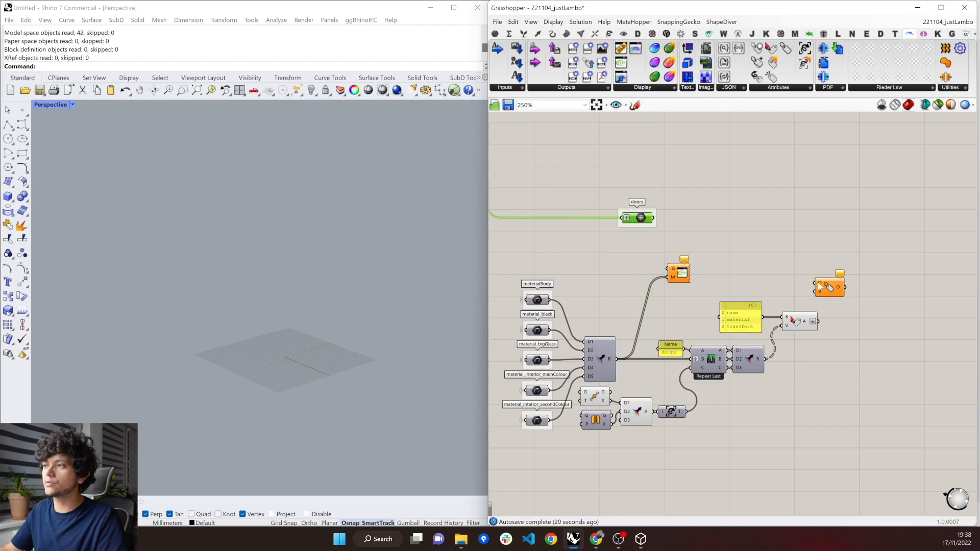
{"action": "scroll", "coordinate": [819, 286], "scroll_direction": "up", "scroll_amount": 2}
{"action": "left_click_drag", "start_coordinate": [550, 177], "coordinate": [813, 283]}
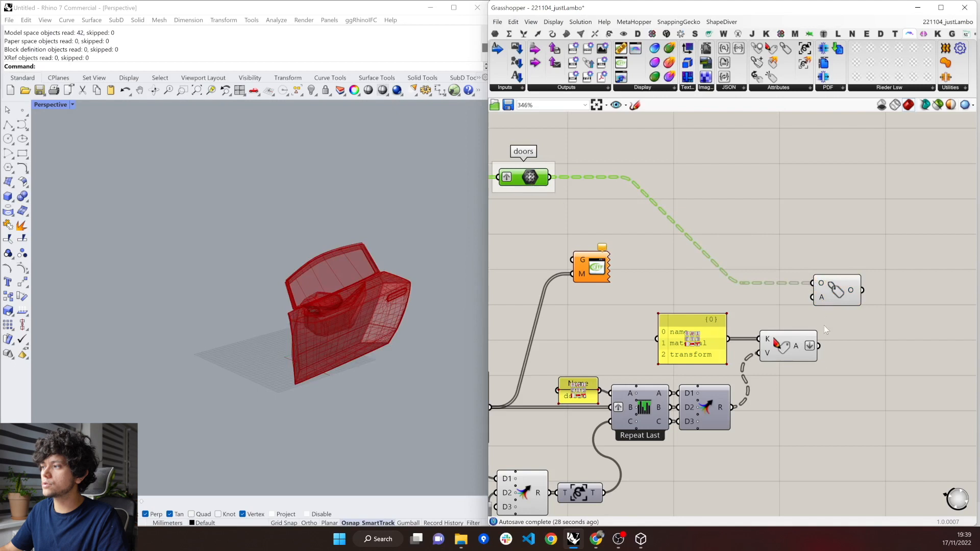
{"action": "mouse_move", "coordinate": [803, 352]}
{"action": "left_click_drag", "start_coordinate": [817, 346], "coordinate": [813, 297]}
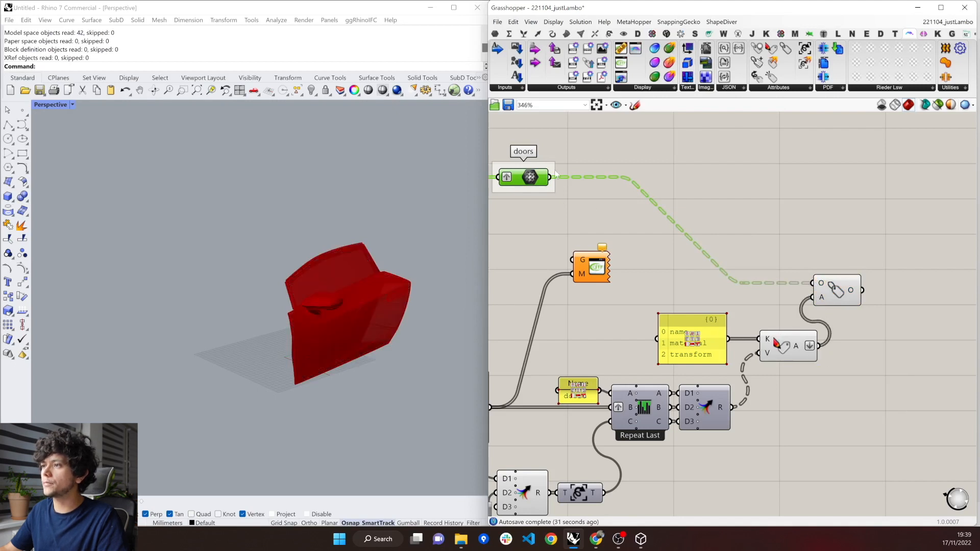
Turn off Graft on the doors parameter and place it directly before Inject Attributes, leaving more space between them.
{"action": "right_click", "coordinate": [516, 178]}
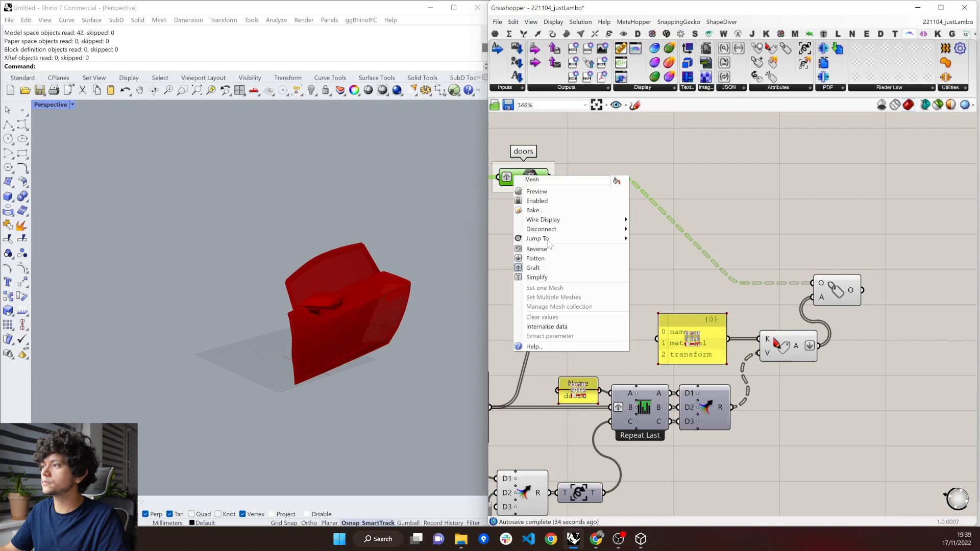
{"action": "left_click", "coordinate": [556, 267]}
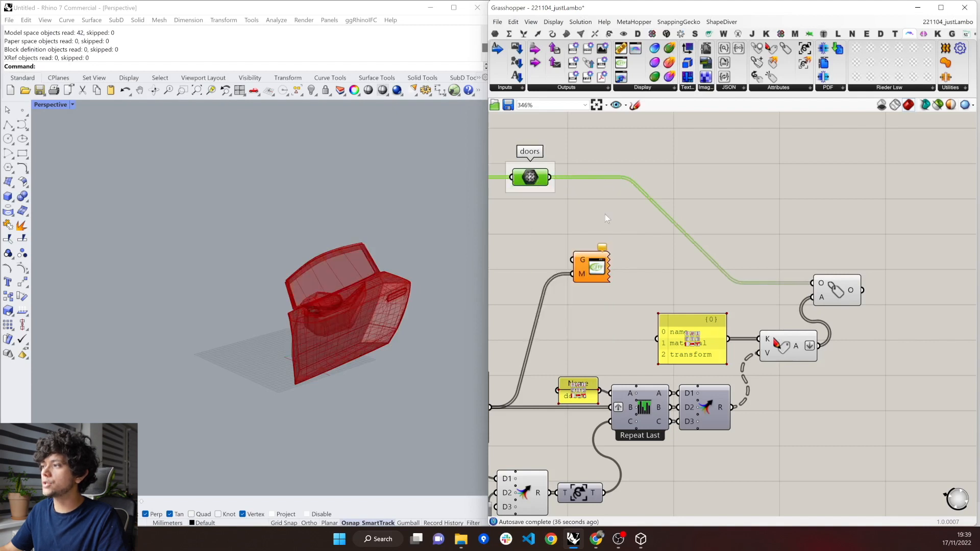
{"action": "left_click_drag", "start_coordinate": [533, 178], "coordinate": [782, 287]}
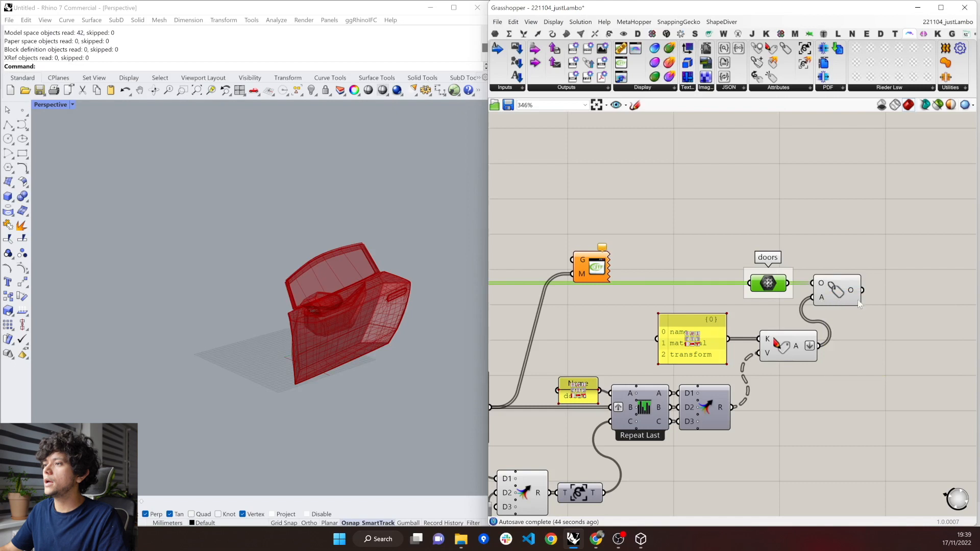
{"action": "left_click_drag", "start_coordinate": [847, 300], "coordinate": [868, 300]}
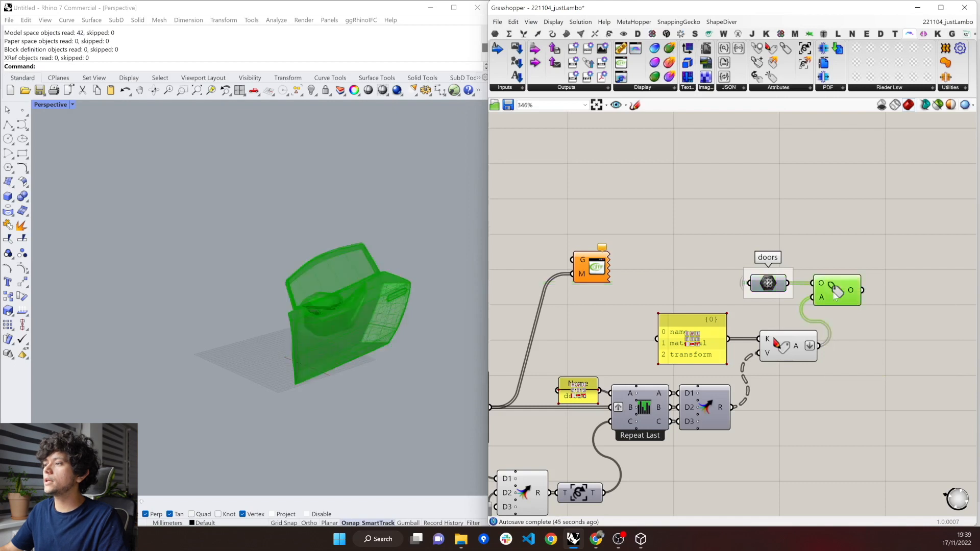
Move the glTF 2.0 Display after Inject Attributes, feed its G input from Inject Attributes, and disconnect the materials from M.
{"action": "left_click", "coordinate": [597, 269]}
{"action": "scroll", "coordinate": [595, 263], "scroll_direction": "down", "scroll_amount": 1}
{"action": "left_click_drag", "start_coordinate": [595, 263], "coordinate": [797, 229]}
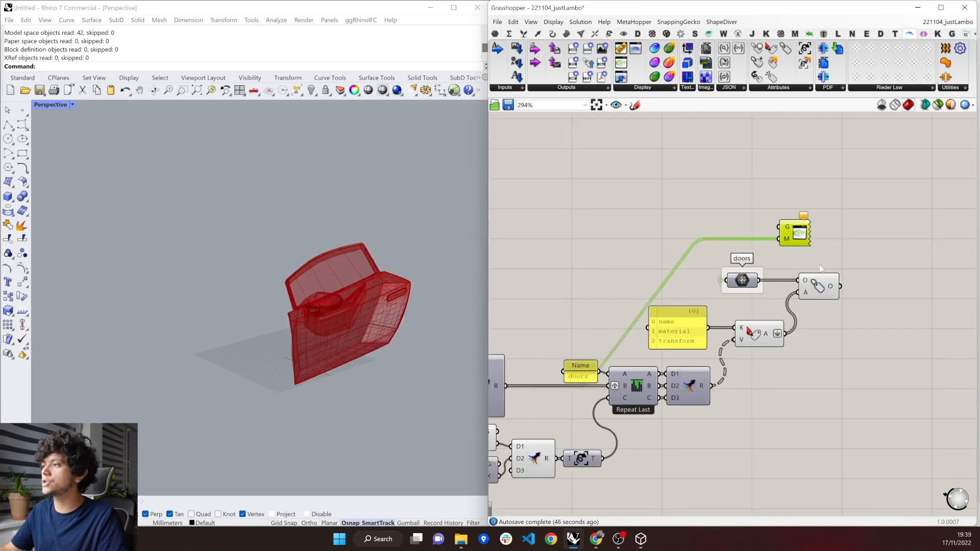
{"action": "left_click_drag", "start_coordinate": [838, 286], "coordinate": [888, 299]}
{"action": "scroll", "coordinate": [888, 297], "scroll_direction": "down", "scroll_amount": 1}
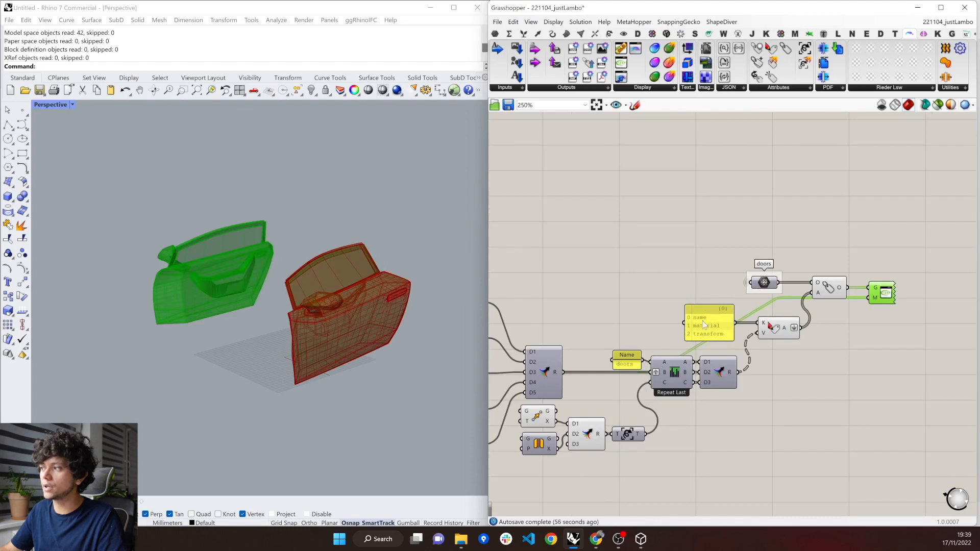
{"action": "right_click_drag", "start_coordinate": [852, 323], "coordinate": [897, 324]}
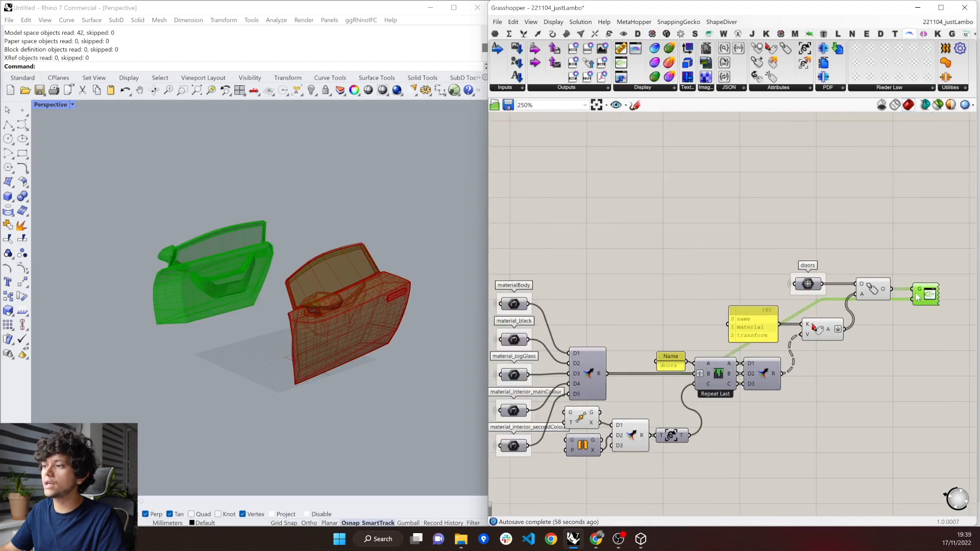
{"action": "left_click_drag", "start_coordinate": [606, 375], "coordinate": [913, 303]}
{"action": "key", "text": "ctrl+z"}
Turn off the viewport preview of the doors parameter and the Inject Attributes component.
{"action": "left_click", "coordinate": [876, 374]}
{"action": "left_click_drag", "start_coordinate": [874, 370], "coordinate": [797, 258]}
{"action": "right_click", "coordinate": [797, 236]}
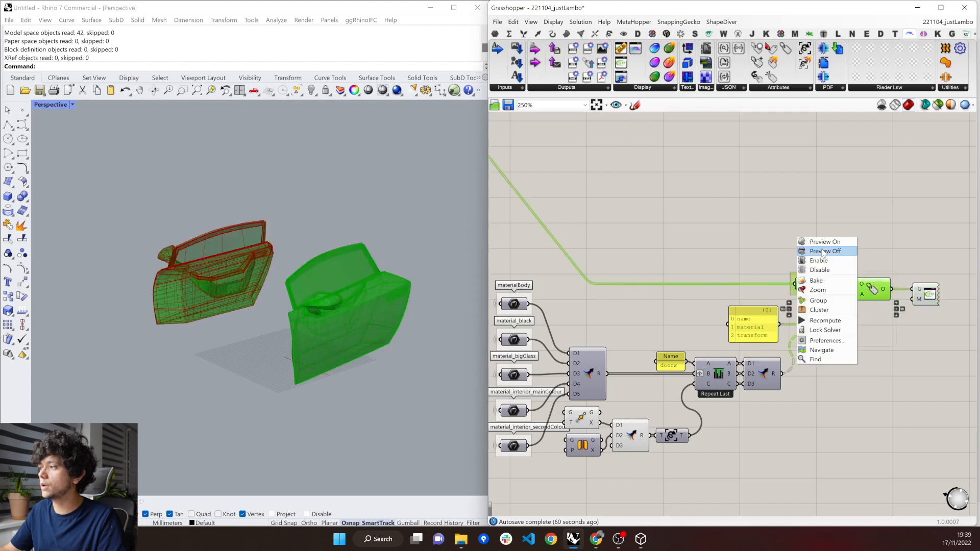
{"action": "left_click", "coordinate": [833, 252]}
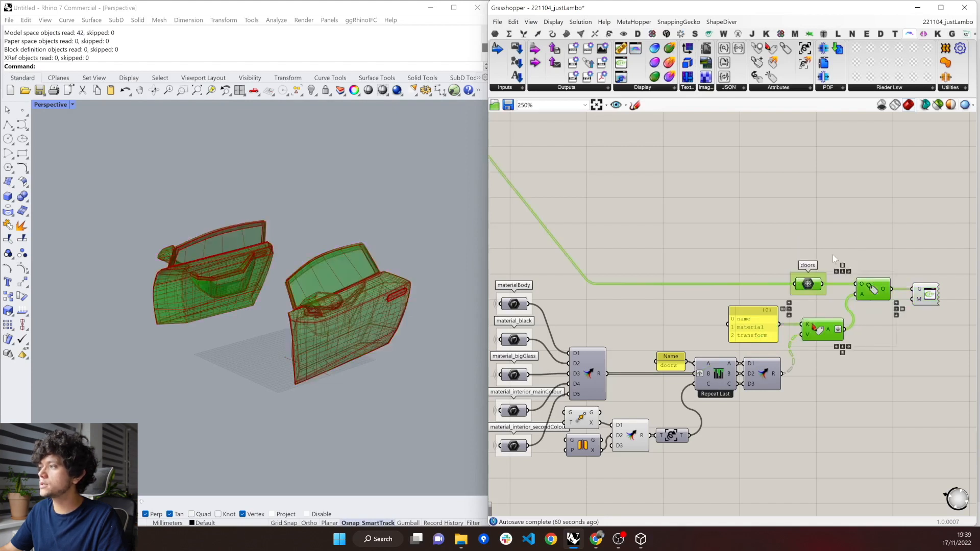
{"action": "left_click", "coordinate": [873, 289]}
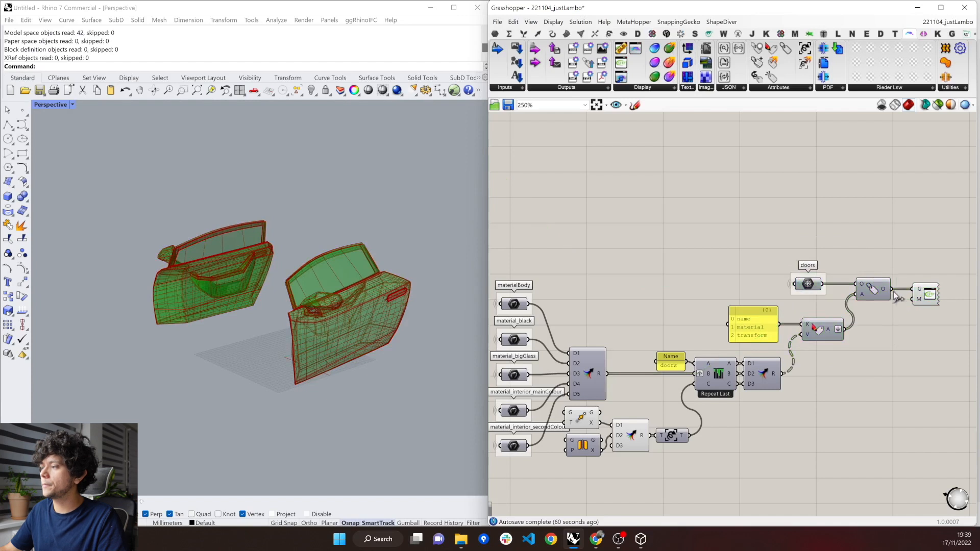
{"action": "middle_click", "coordinate": [871, 252]}
{"action": "left_click", "coordinate": [917, 252]}
{"action": "middle_click", "coordinate": [815, 207]}
{"action": "left_click", "coordinate": [841, 212]}
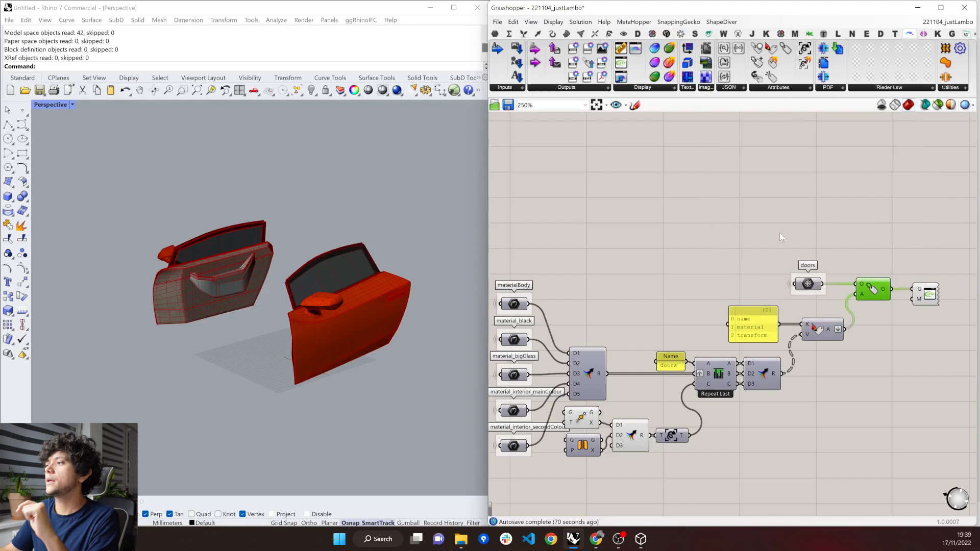
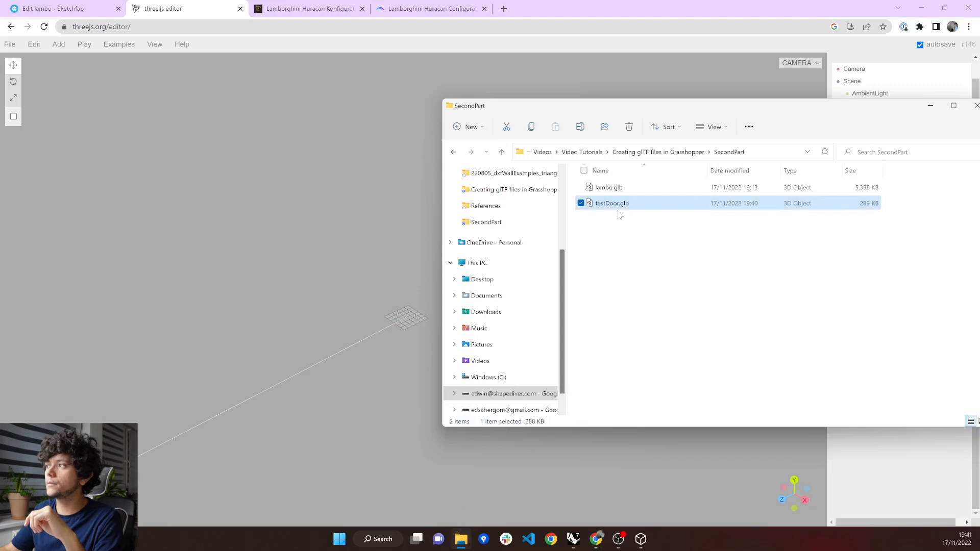
Load testDoor.glb into the three.js editor and expand its doors node down to the mesh groups inside the unnamed child.
{"action": "left_click_drag", "start_coordinate": [621, 214], "coordinate": [375, 221]}
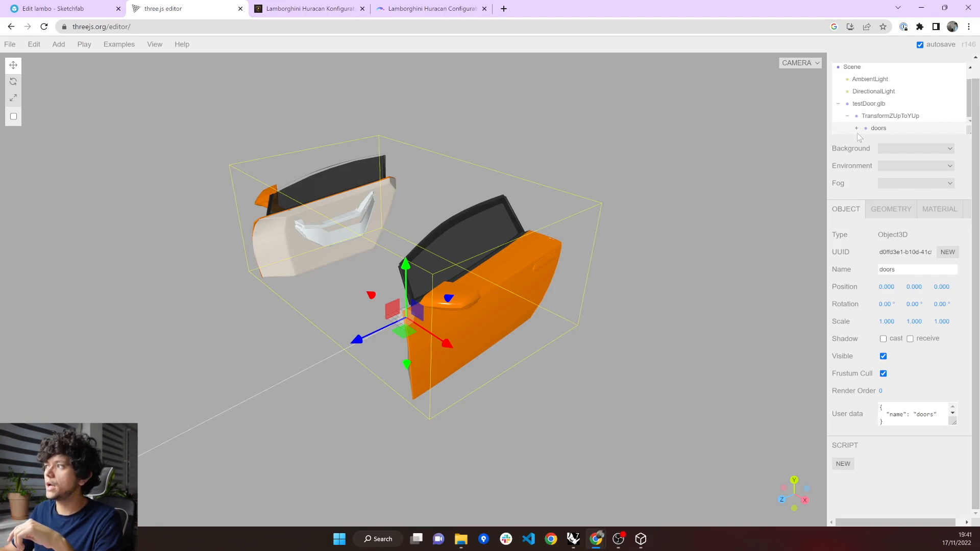
{"action": "left_click", "coordinate": [856, 128]}
{"action": "left_click", "coordinate": [866, 129]}
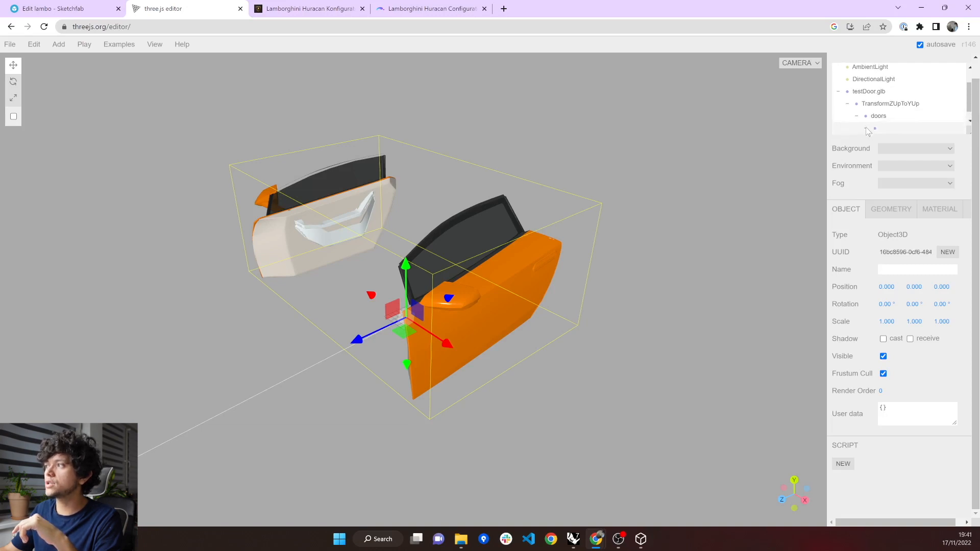
{"action": "left_click", "coordinate": [866, 128]}
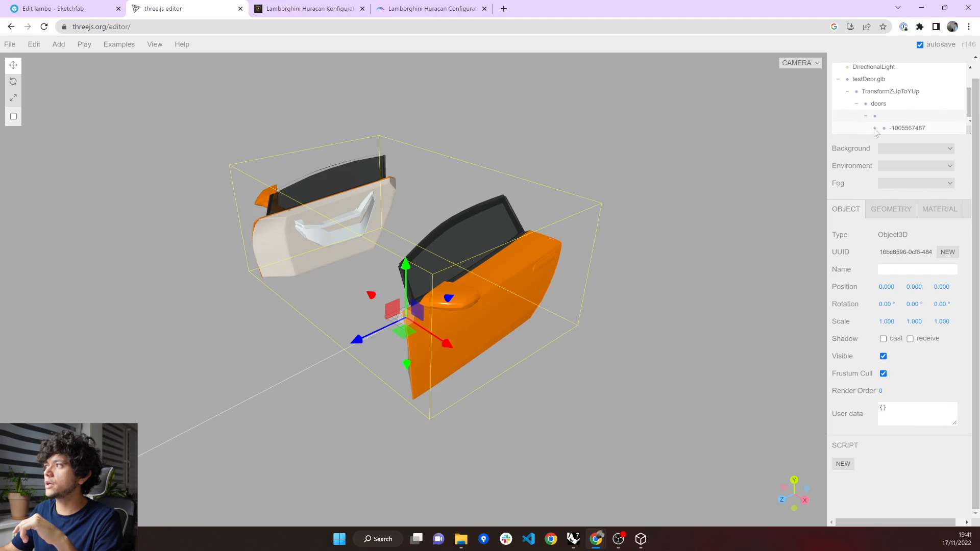
{"action": "left_click", "coordinate": [874, 129]}
Examine the two mirrored door groups and the meshes mesh_0, mesh_0_1 and mesh_0_2 inside the first group.
{"action": "scroll", "coordinate": [874, 131], "scroll_direction": "down", "scroll_amount": 1}
{"action": "left_click", "coordinate": [912, 117]}
{"action": "left_click", "coordinate": [911, 130]}
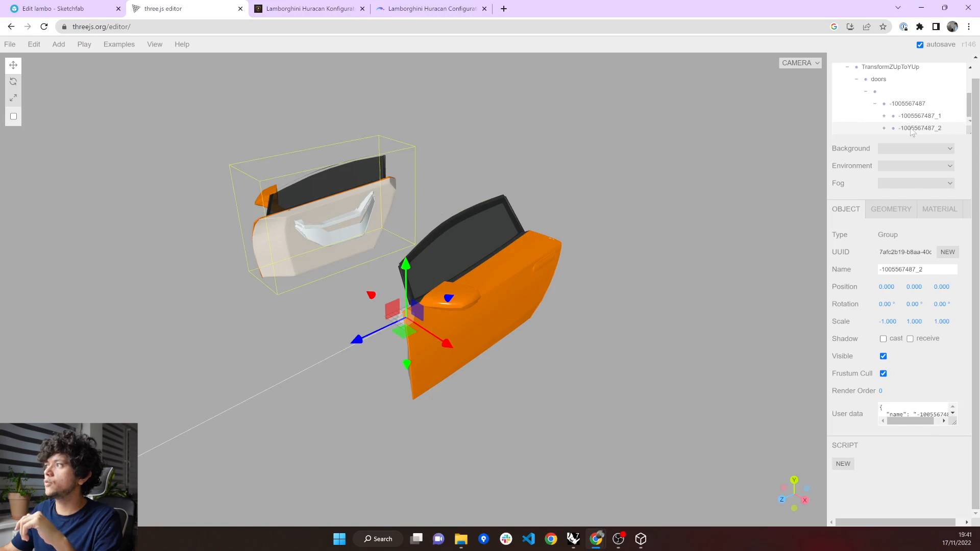
{"action": "left_click", "coordinate": [884, 116]}
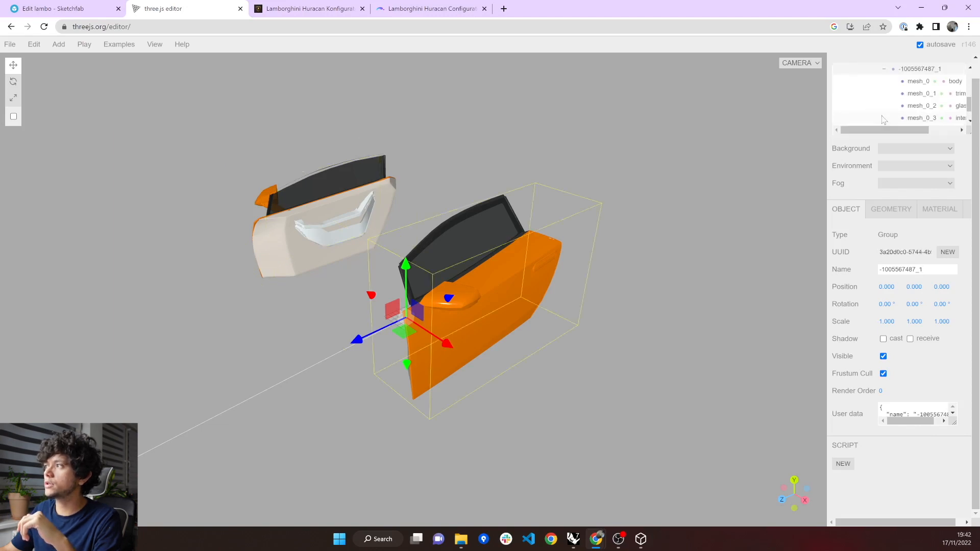
{"action": "left_click", "coordinate": [911, 86]}
{"action": "left_click", "coordinate": [913, 94]}
{"action": "left_click", "coordinate": [916, 107]}
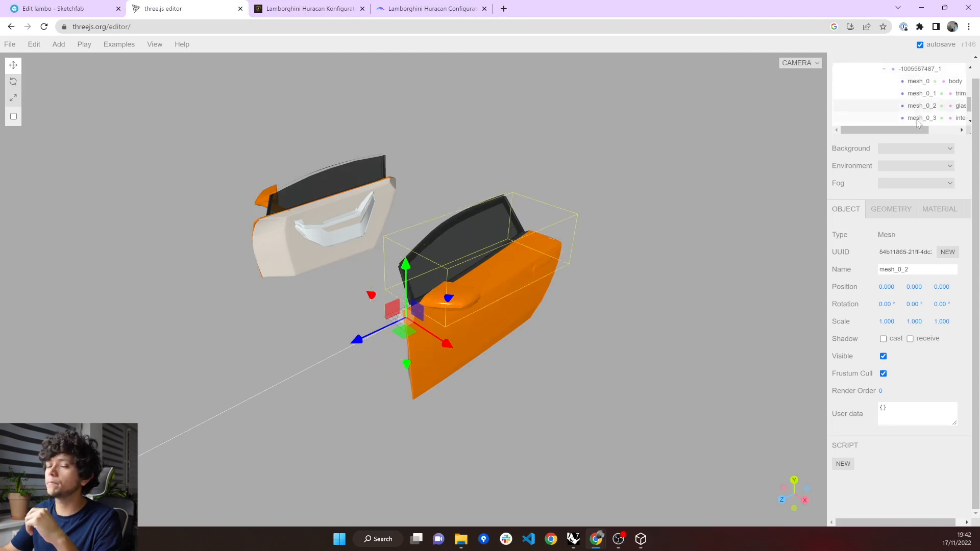
{"action": "scroll", "coordinate": [901, 95], "scroll_direction": "up", "scroll_amount": 2}
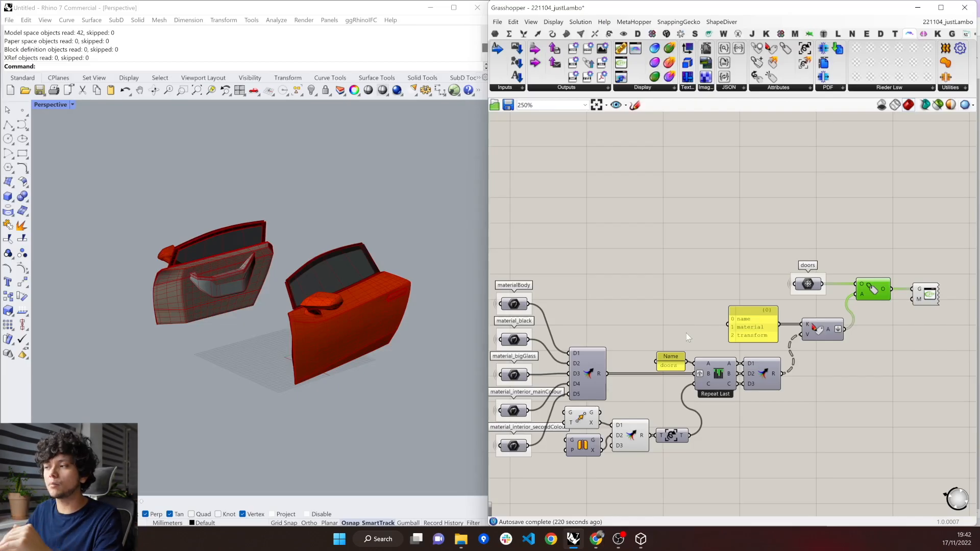
In Grasshopper, move the Name panel up and away from the Repeat Last list component to free space around it.
{"action": "left_click", "coordinate": [675, 366]}
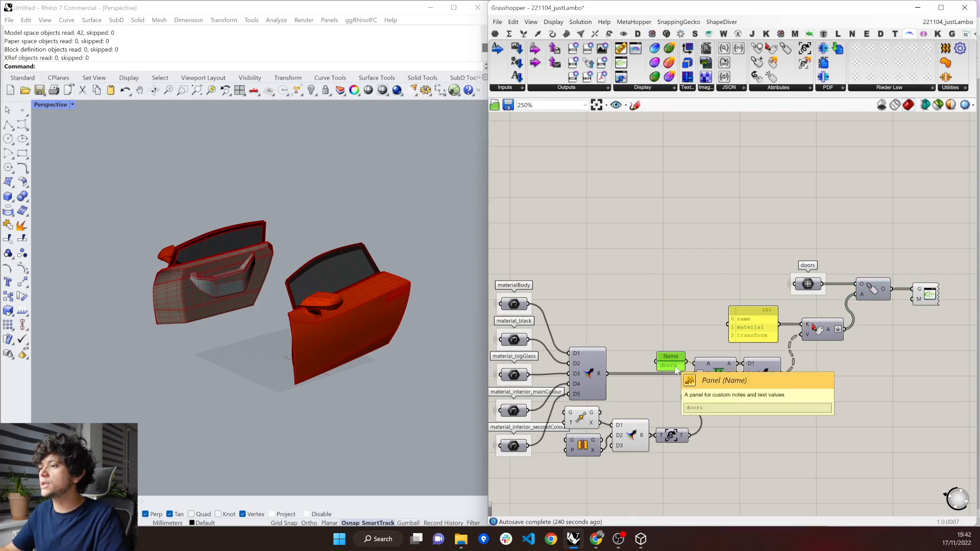
{"action": "left_click_drag", "start_coordinate": [664, 361], "coordinate": [635, 315]}
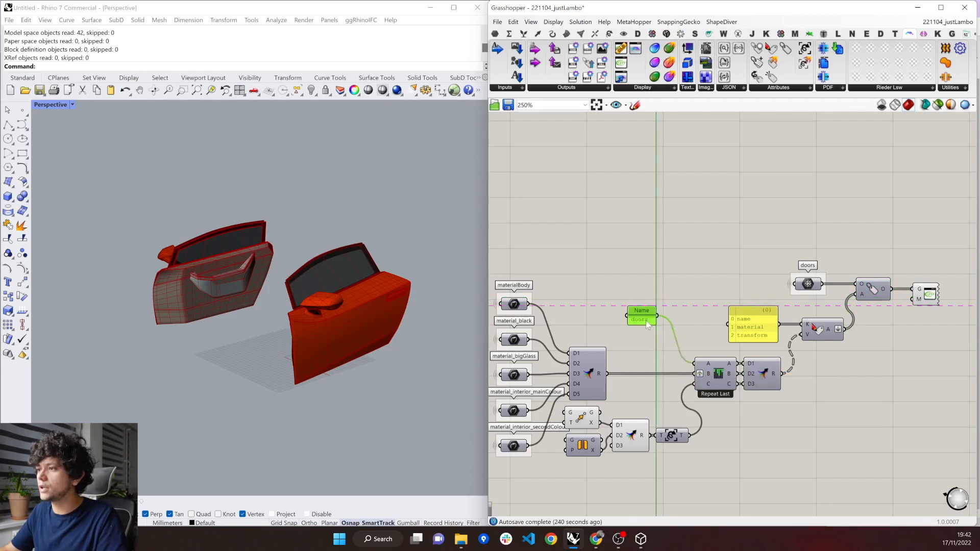
{"action": "right_click_drag", "start_coordinate": [532, 314], "coordinate": [565, 309]}
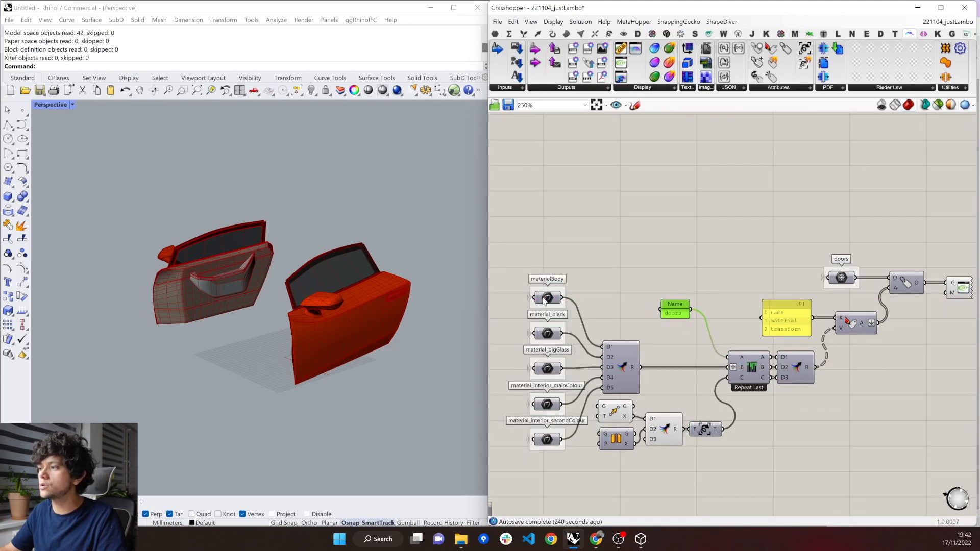
Set the Name panel's lines to doors.body, doors.black, doors.glass, doors.interior and doors.interior.
{"action": "double_click", "coordinate": [681, 314]}
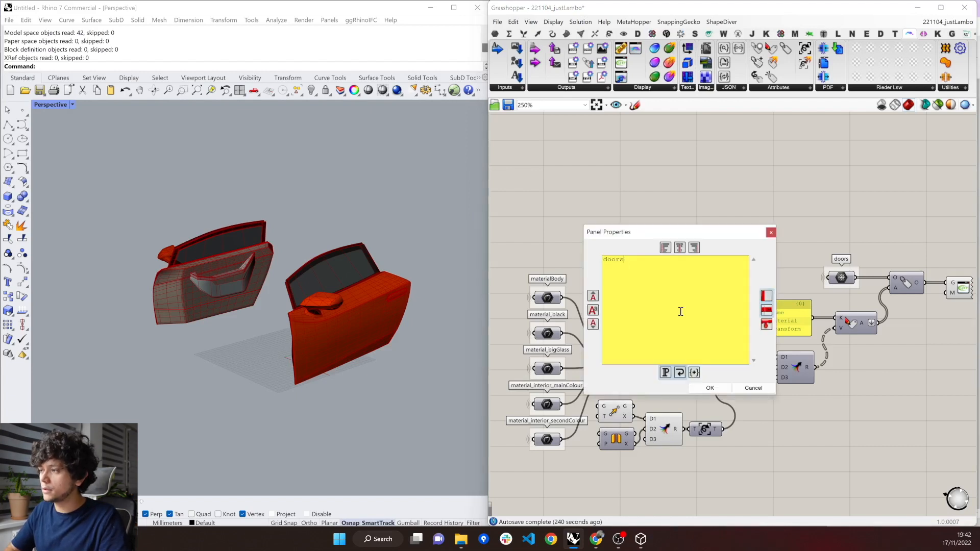
{"action": "type", "text": ".body"}
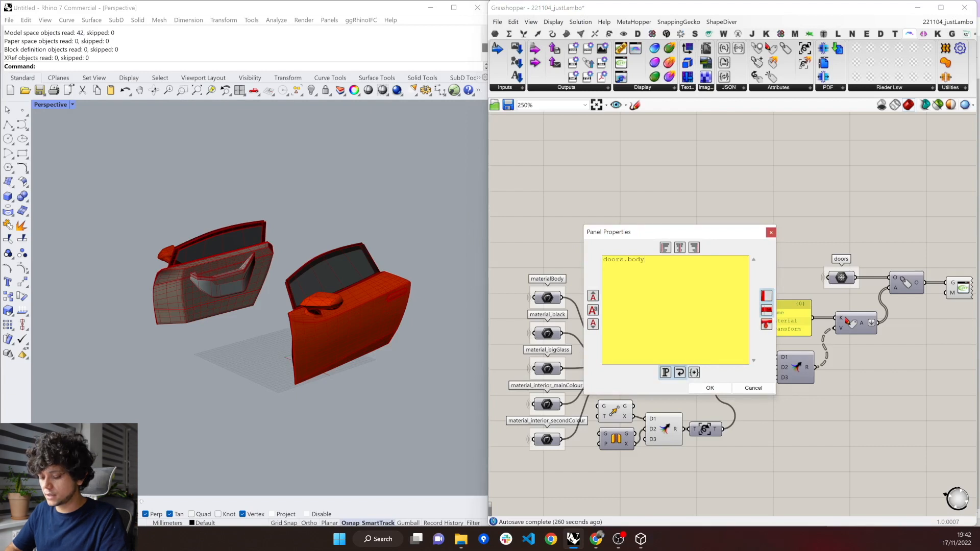
{"action": "type", "text": " doors"}
{"action": "type", "text": ".black "}
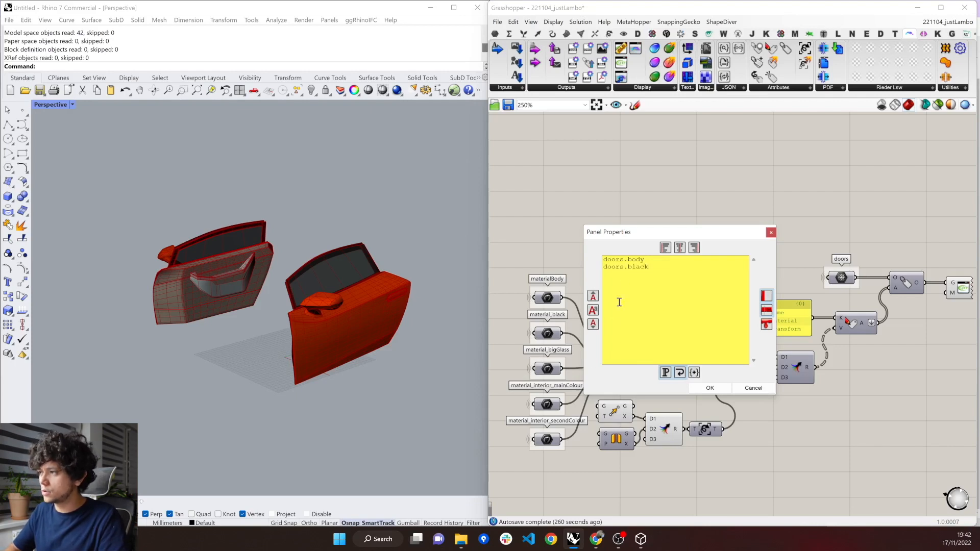
{"action": "type", "text": "doors"}
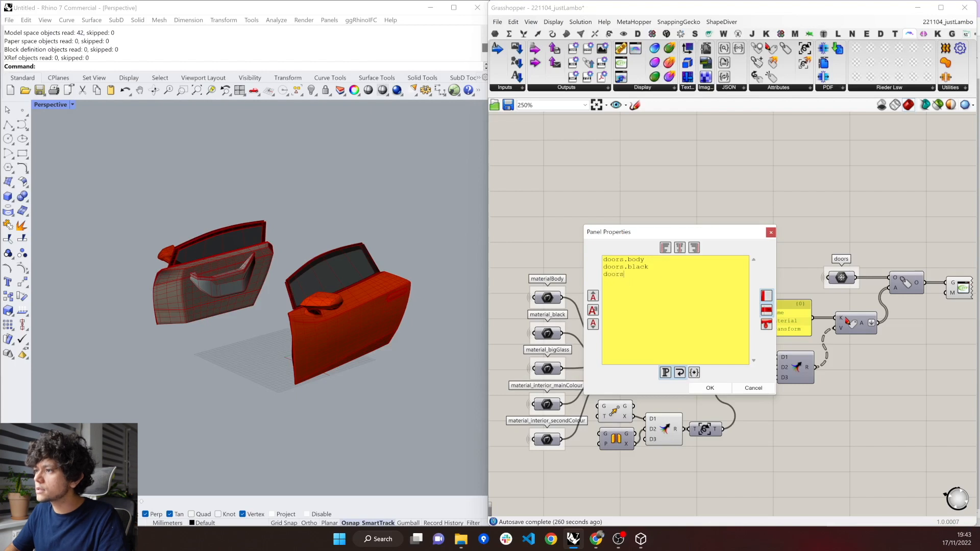
{"action": "type", "text": ".glass "}
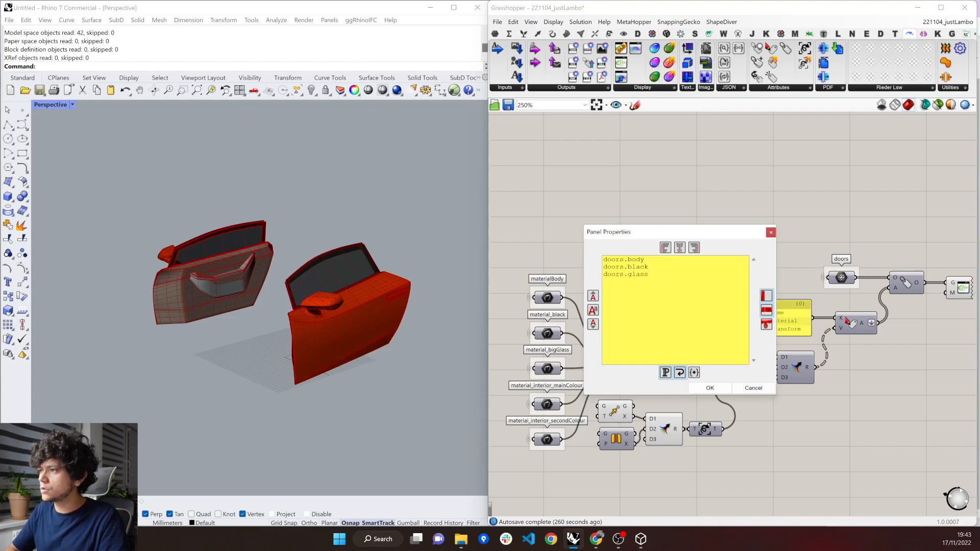
{"action": "type", "text": "doors"}
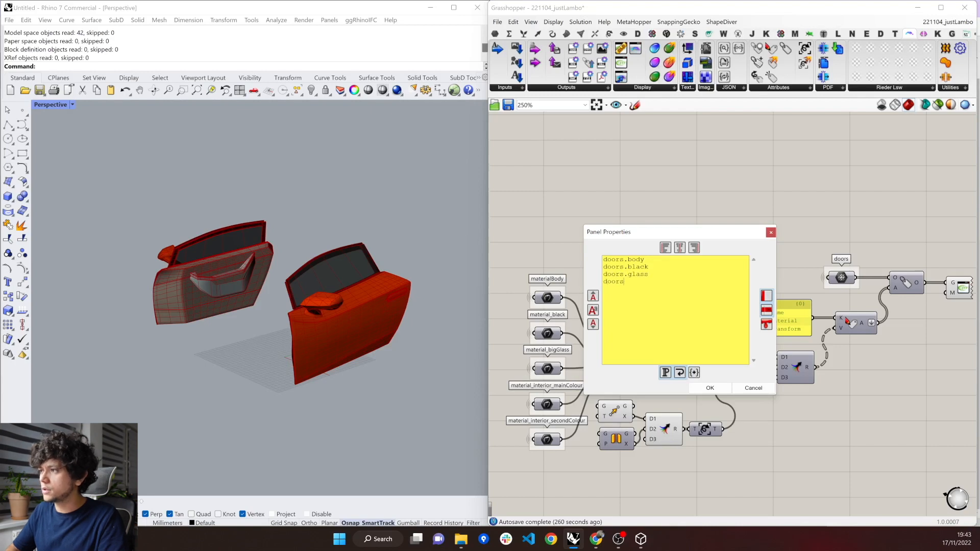
{"action": "type", "text": ".interior "}
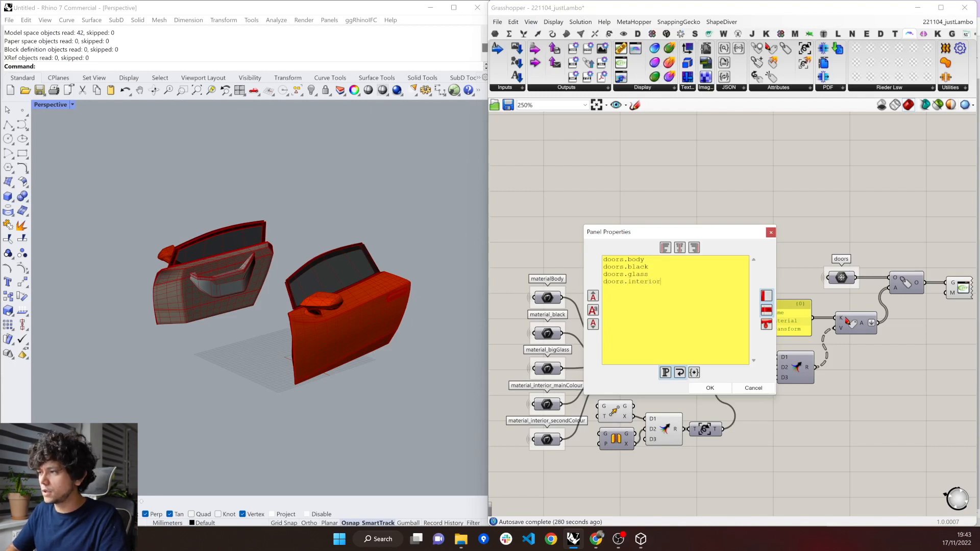
{"action": "type", "text": "doors.interior"}
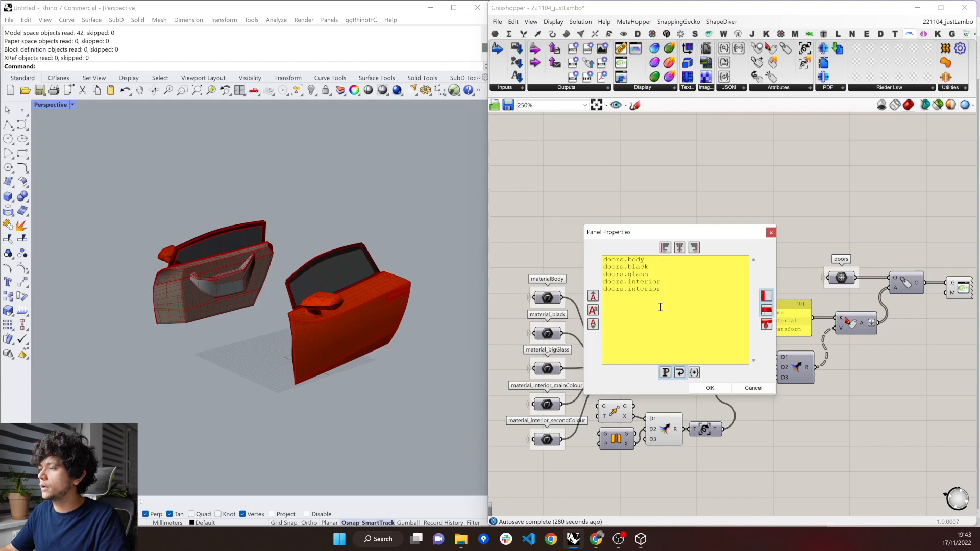
{"action": "left_click", "coordinate": [709, 387]}
Turn off Multiline Data on the Name panel and enlarge it to show all five names.
{"action": "right_click", "coordinate": [675, 315]}
{"action": "left_click", "coordinate": [690, 345]}
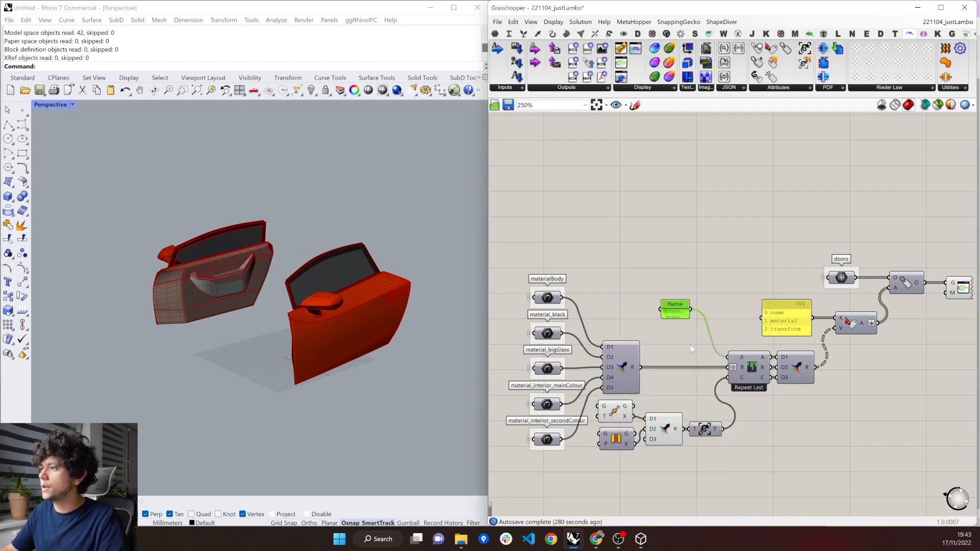
{"action": "left_click_drag", "start_coordinate": [617, 282], "coordinate": [612, 250]}
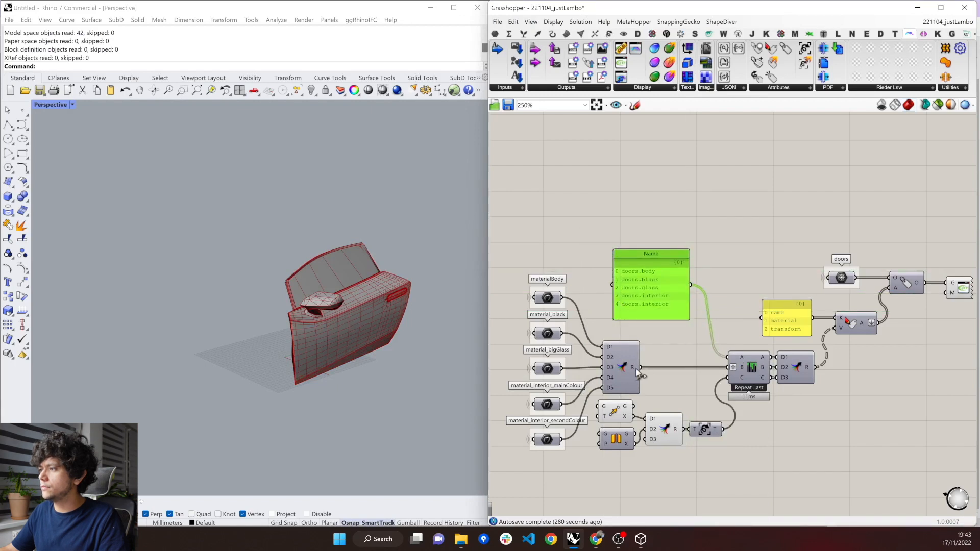
Graft the A input of the Repeat Last list component so each name pairs with its material.
{"action": "mouse_move", "coordinate": [635, 371]}
{"action": "left_click", "coordinate": [739, 358]}
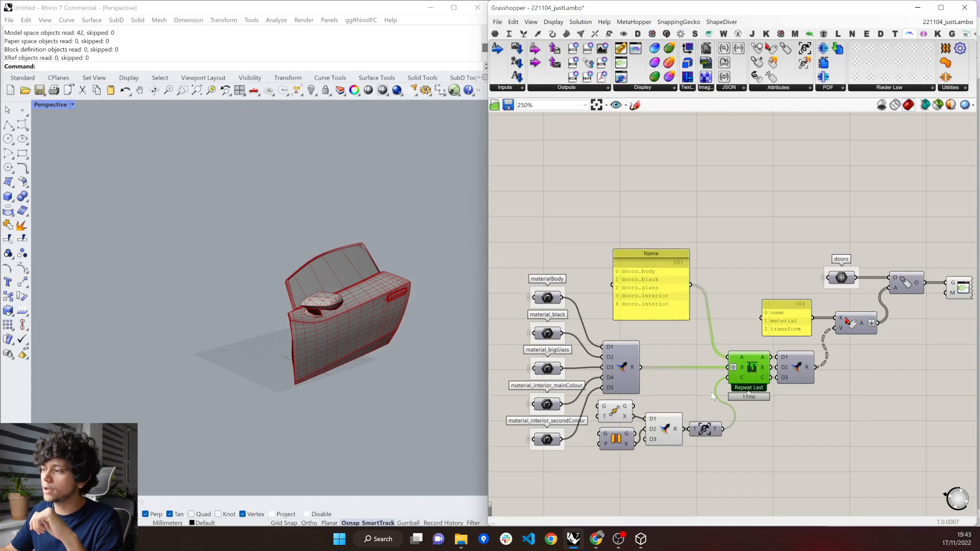
{"action": "right_click", "coordinate": [739, 359]}
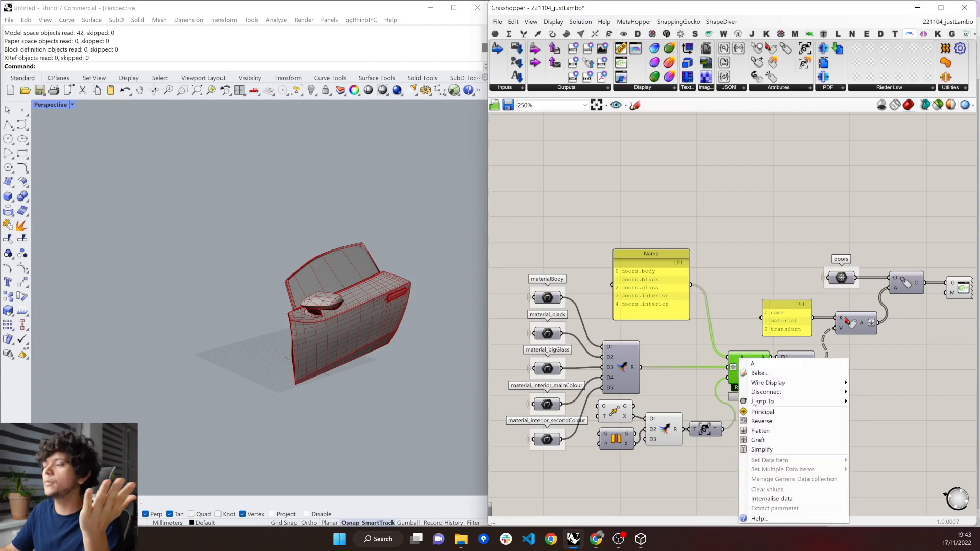
{"action": "left_click", "coordinate": [757, 440]}
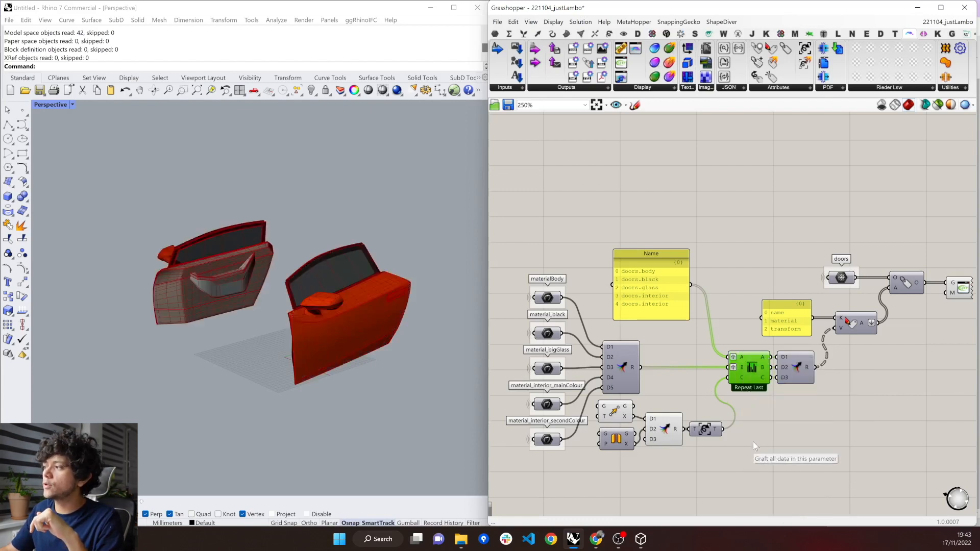
Export the model from the glTF 2.0 Display component, overwriting testDoor.glb in the SecondPart folder.
{"action": "right_click", "coordinate": [964, 287]}
{"action": "left_click", "coordinate": [878, 320]}
{"action": "left_click", "coordinate": [663, 109]}
{"action": "left_click", "coordinate": [892, 357]}
{"action": "left_click", "coordinate": [516, 271]}
Switch to the three.js editor and load the re-exported testDoor.glb from the SecondPart folder.
{"action": "left_click", "coordinate": [597, 540]}
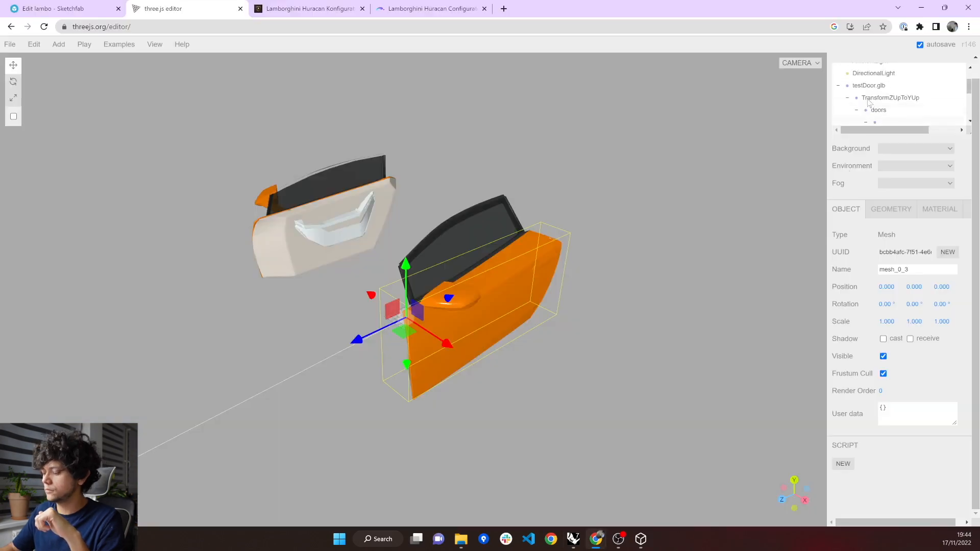
{"action": "left_click", "coordinate": [461, 539]}
{"action": "left_click_drag", "start_coordinate": [624, 210], "coordinate": [363, 223]}
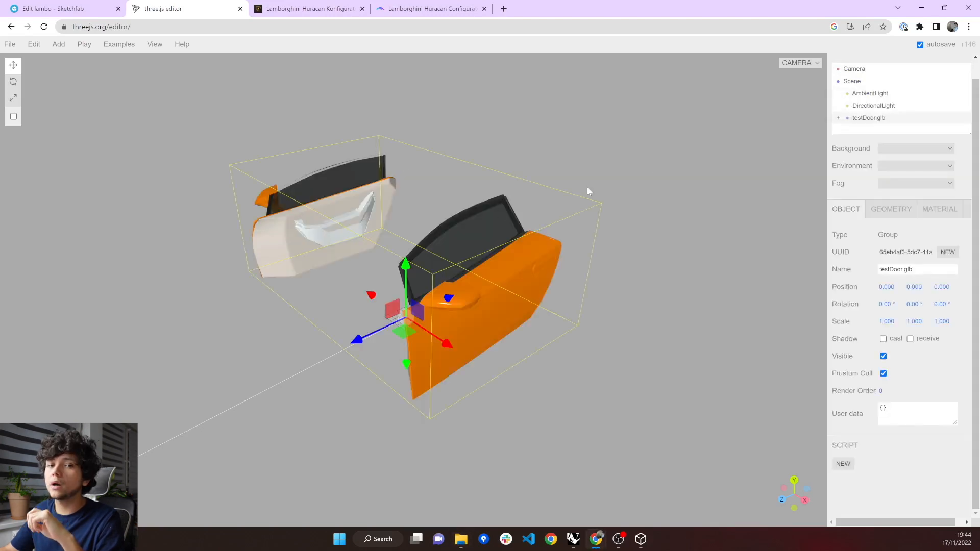
Expand testDoor.glb, TransformZUpToYUp and doors in the scene tree to examine the named child nodes.
{"action": "left_click", "coordinate": [837, 119]}
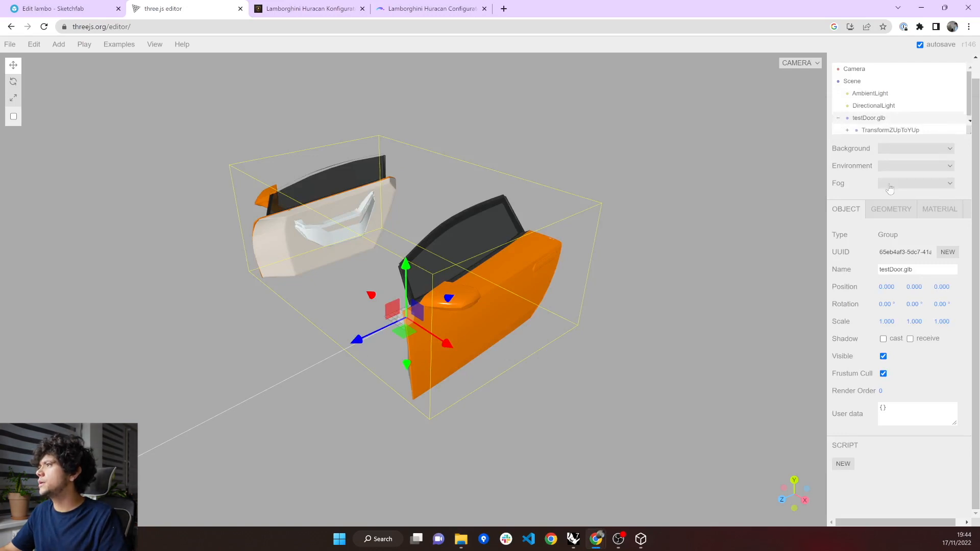
{"action": "scroll", "coordinate": [893, 113], "scroll_direction": "up", "scroll_amount": 1, "text": "ctrl"}
{"action": "scroll", "coordinate": [896, 117], "scroll_direction": "up", "scroll_amount": 1, "text": "ctrl"}
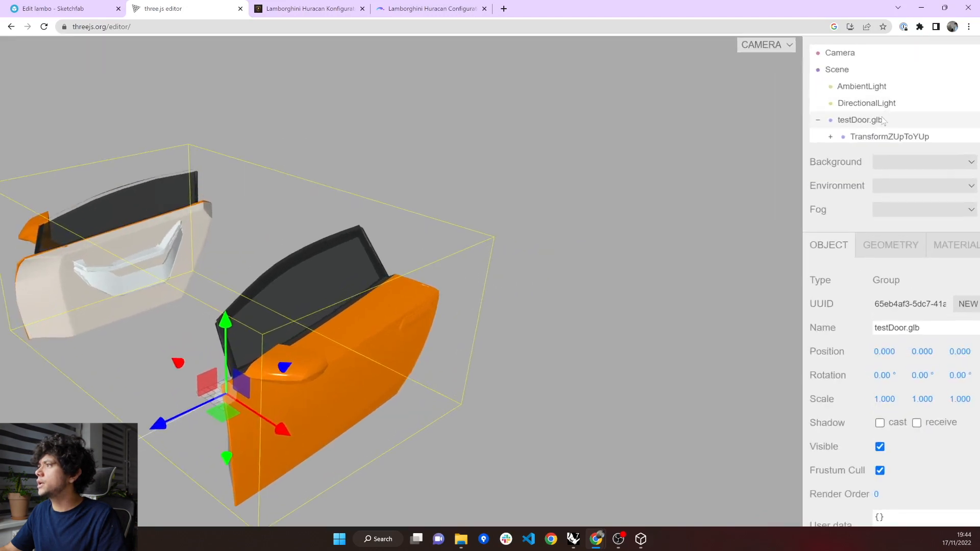
{"action": "left_click", "coordinate": [825, 138]}
{"action": "left_click", "coordinate": [825, 133]}
{"action": "scroll", "coordinate": [857, 127], "scroll_direction": "down", "scroll_amount": 3}
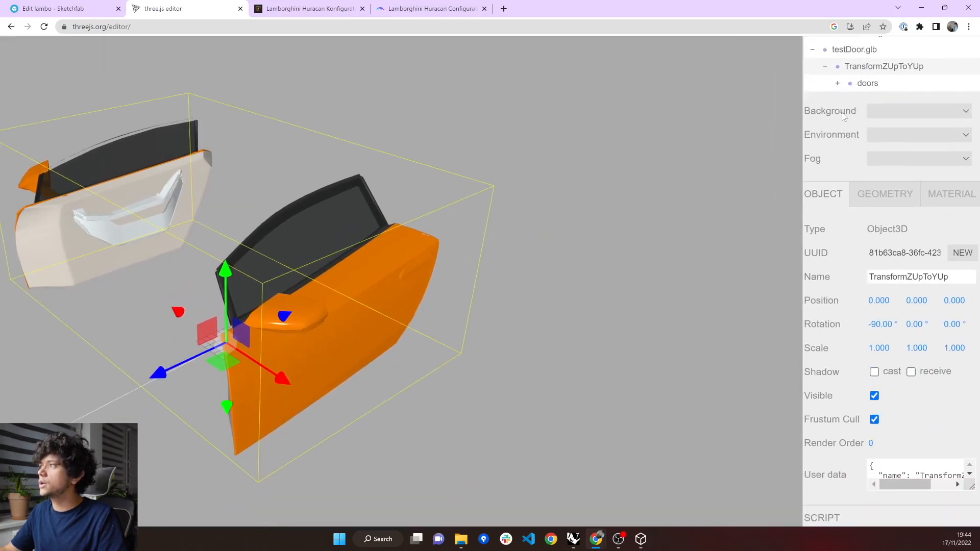
{"action": "left_click", "coordinate": [837, 87]}
{"action": "left_click", "coordinate": [837, 84]}
{"action": "scroll", "coordinate": [850, 76], "scroll_direction": "down", "scroll_amount": 1}
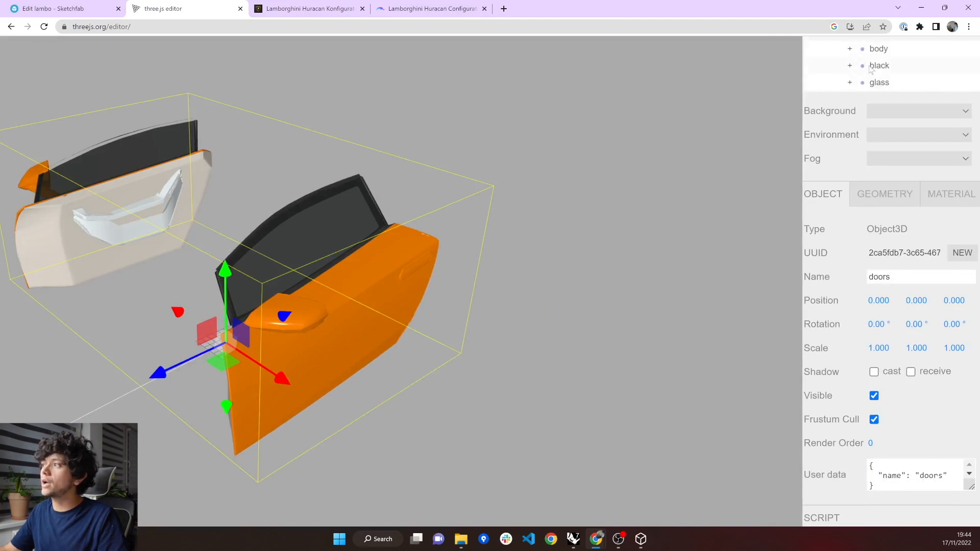
Examine the glass and interior nodes under doors and check the hierarchy against the assigned names.
{"action": "left_click", "coordinate": [876, 83]}
{"action": "scroll", "coordinate": [875, 75], "scroll_direction": "down", "scroll_amount": 1}
{"action": "left_click", "coordinate": [878, 83]}
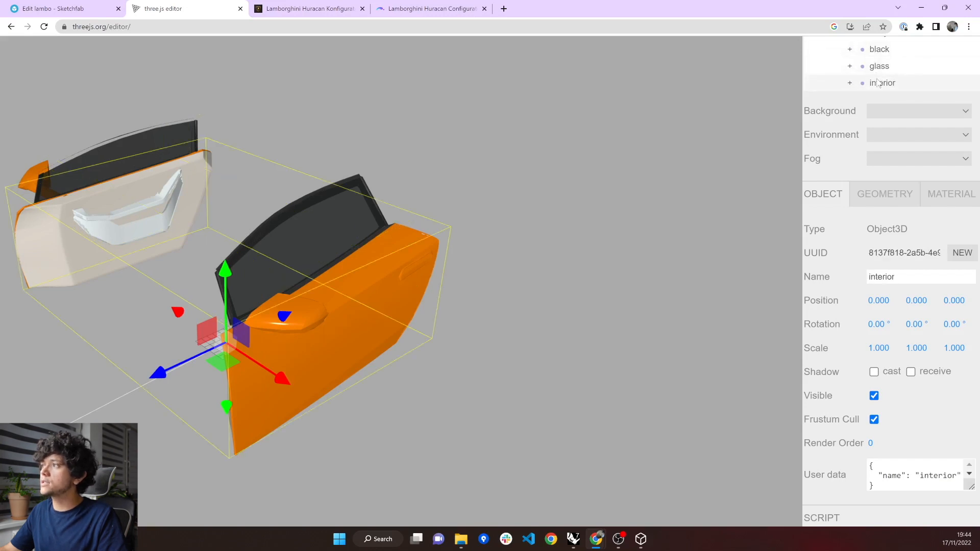
{"action": "scroll", "coordinate": [878, 80], "scroll_direction": "down", "scroll_amount": 1}
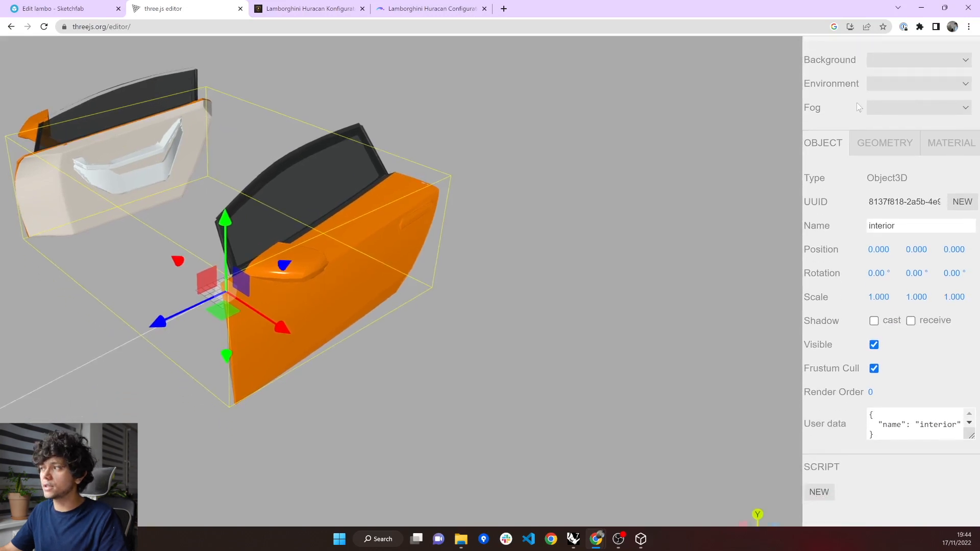
{"action": "scroll", "coordinate": [846, 119], "scroll_direction": "up", "scroll_amount": 1}
{"action": "scroll", "coordinate": [847, 120], "scroll_direction": "up", "scroll_amount": 2}
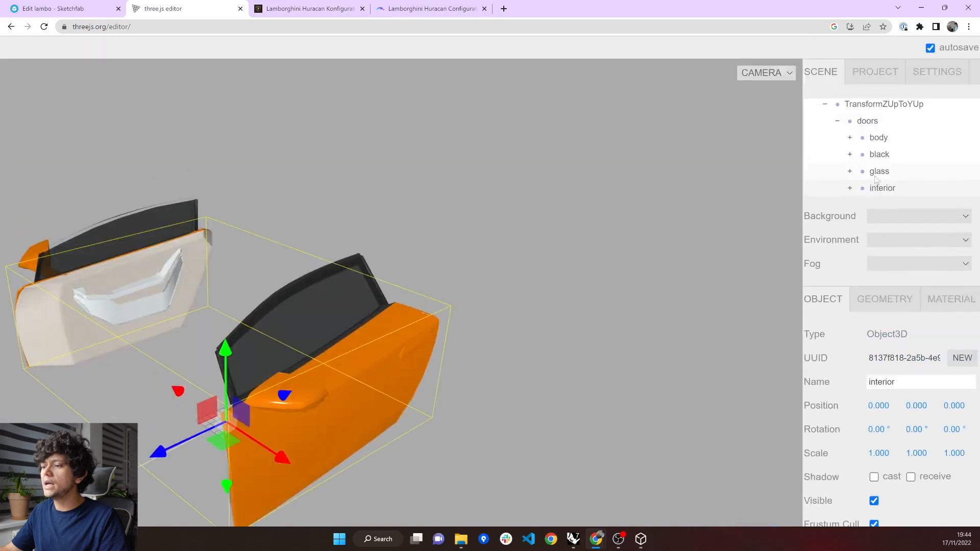
{"action": "scroll", "coordinate": [875, 184], "scroll_direction": "down", "scroll_amount": 1, "text": "ctrl"}
{"action": "scroll", "coordinate": [876, 183], "scroll_direction": "down", "scroll_amount": 1, "text": "ctrl"}
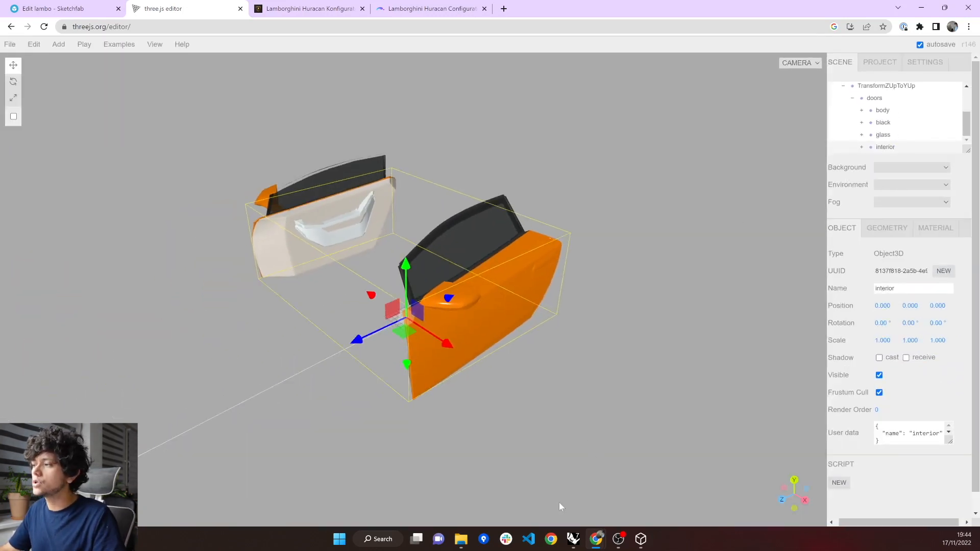
Switch to the Grasshopper definition and trace the body parameter in the yellow export group back to the Body display group to examine its setup.
{"action": "left_click", "coordinate": [573, 538]}
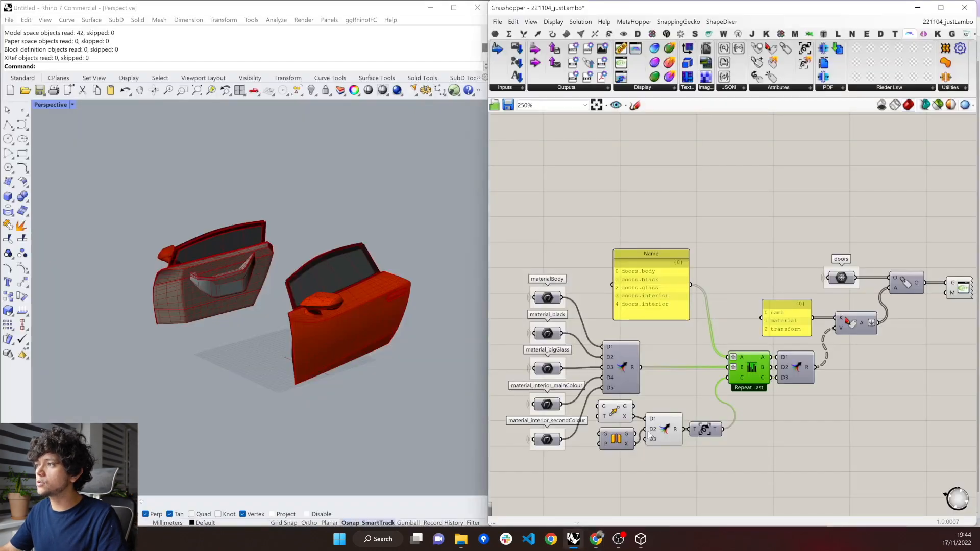
{"action": "scroll", "coordinate": [820, 381], "scroll_direction": "down", "scroll_amount": 3}
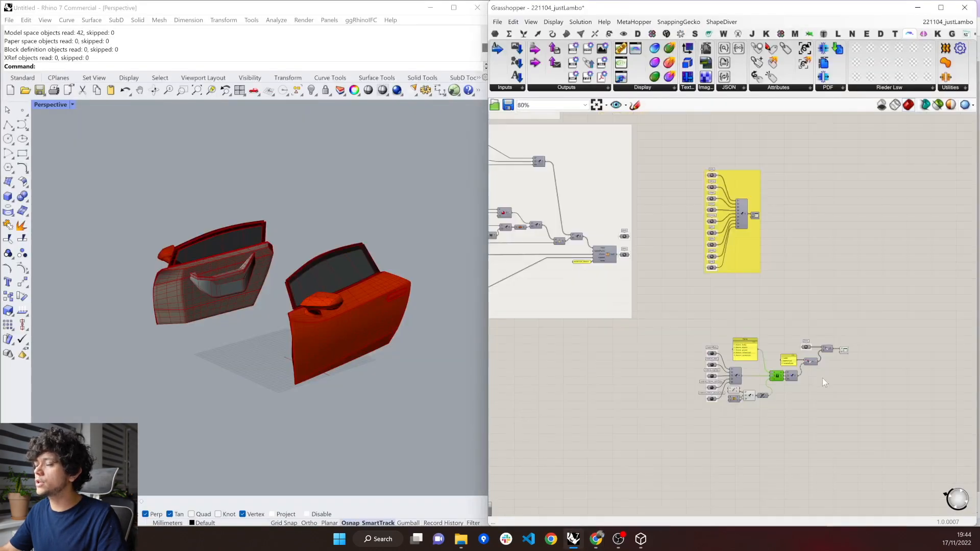
{"action": "scroll", "coordinate": [722, 185], "scroll_direction": "up", "scroll_amount": 2}
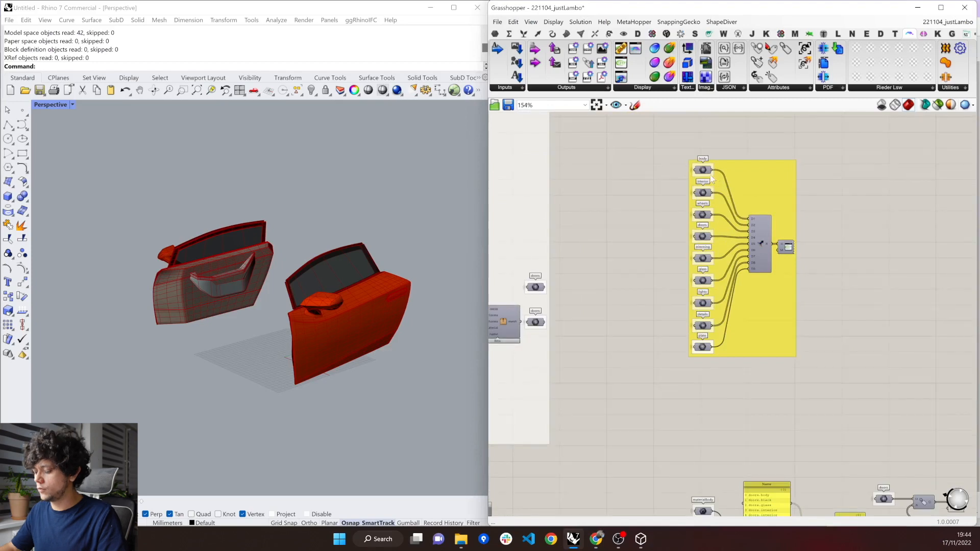
{"action": "left_click", "coordinate": [703, 171]}
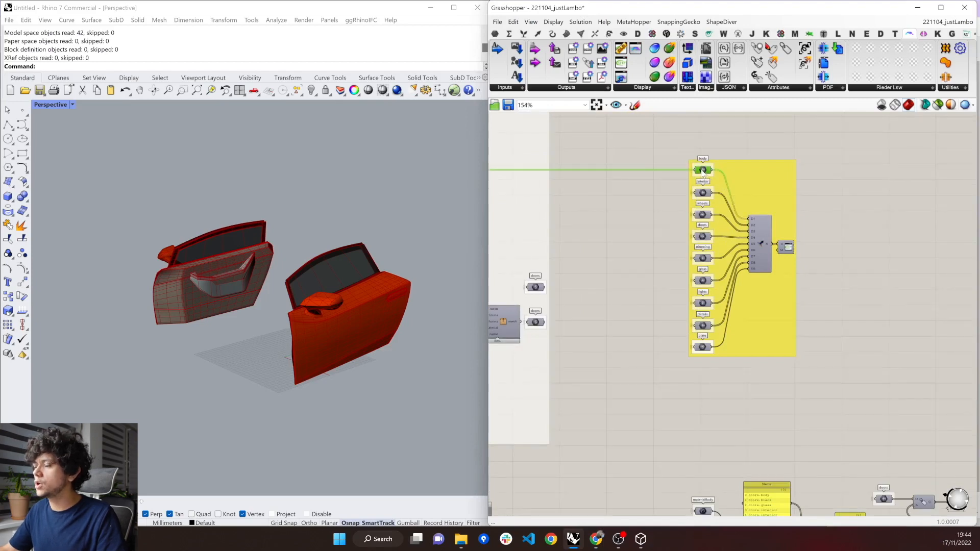
{"action": "key", "text": "ctrl+Left"}
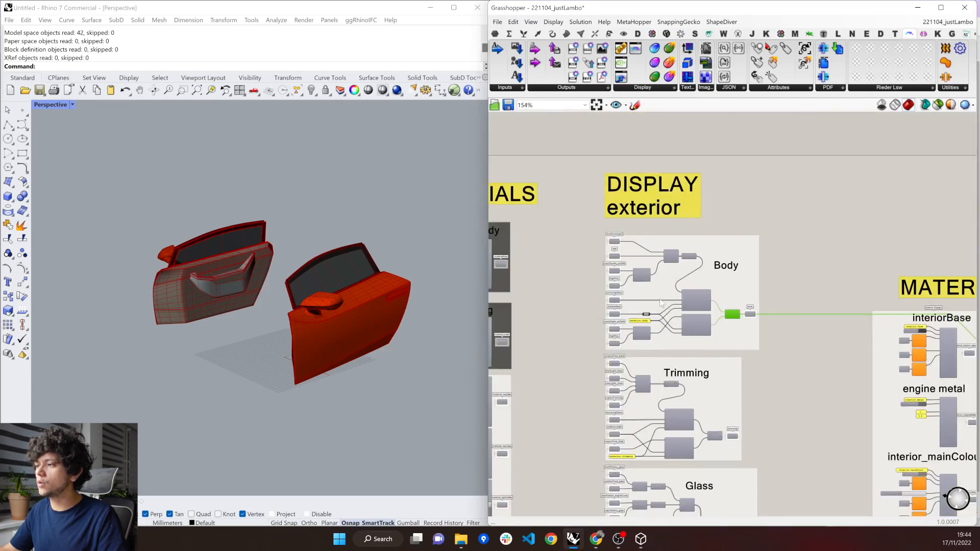
{"action": "scroll", "coordinate": [645, 310], "scroll_direction": "up", "scroll_amount": 1}
{"action": "scroll", "coordinate": [645, 312], "scroll_direction": "up", "scroll_amount": 1}
{"action": "scroll", "coordinate": [648, 321], "scroll_direction": "up", "scroll_amount": 1}
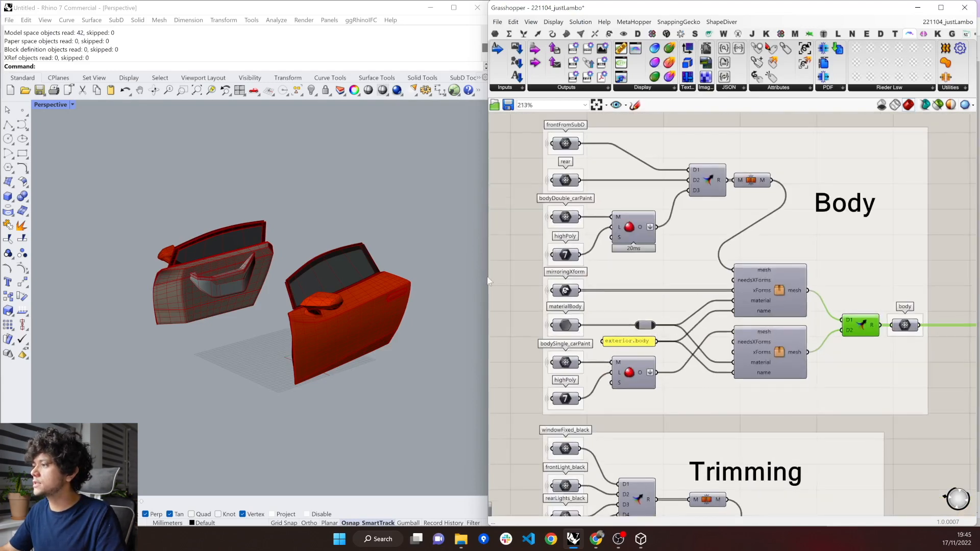
{"action": "scroll", "coordinate": [495, 265], "scroll_direction": "down", "scroll_amount": 3}
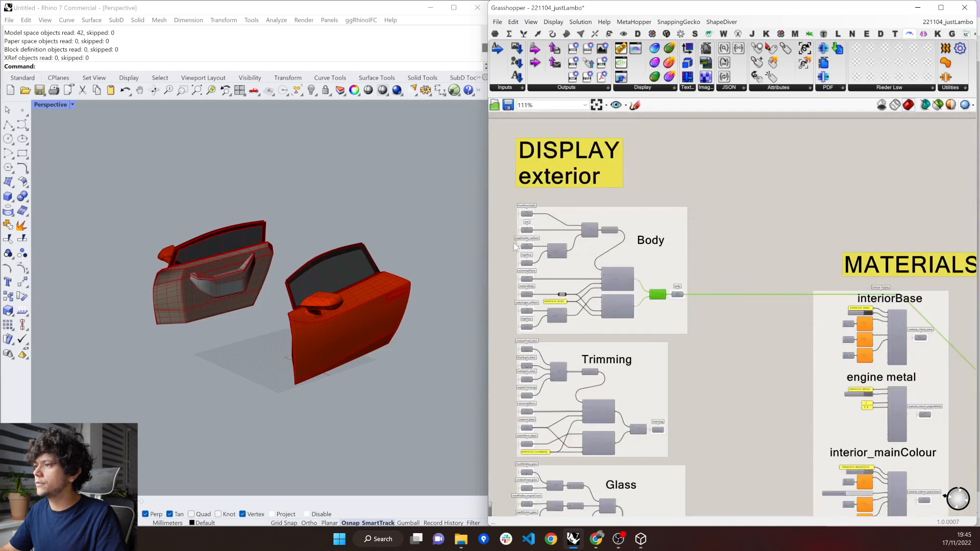
{"action": "scroll", "coordinate": [514, 247], "scroll_direction": "down", "scroll_amount": 6}
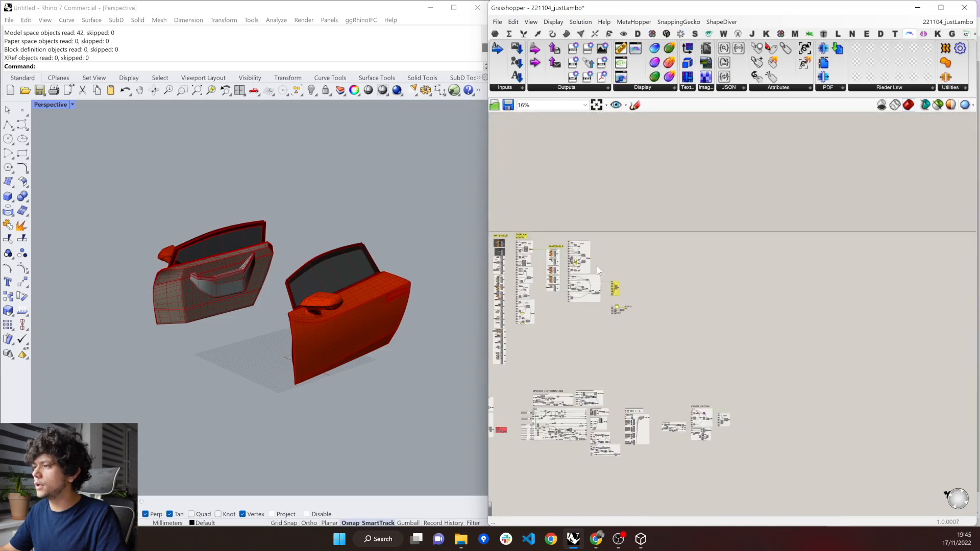
Trace the wheels parameter in the yellow export group back to the wheels group and examine its mesh, transform, material and name inputs.
{"action": "scroll", "coordinate": [598, 270], "scroll_direction": "up", "scroll_amount": 9}
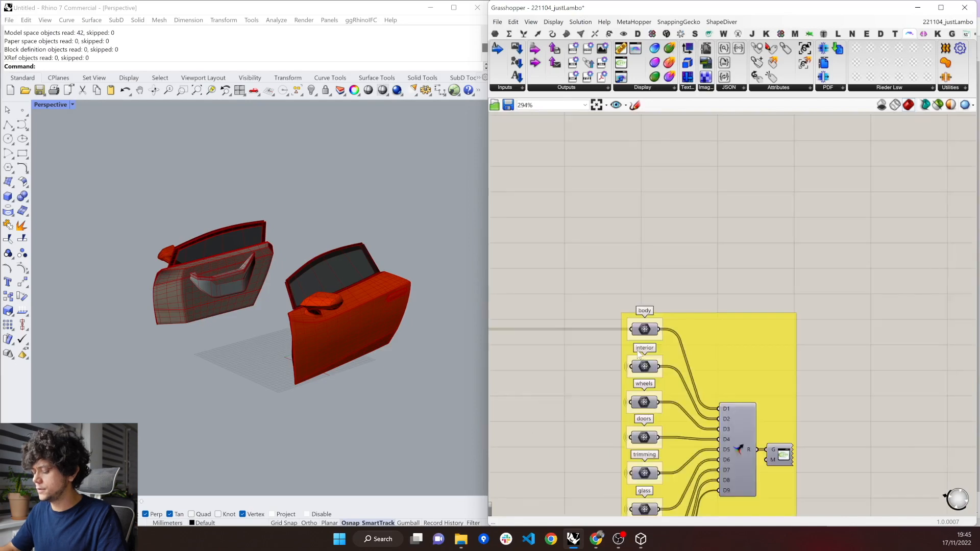
{"action": "left_click", "coordinate": [655, 422]}
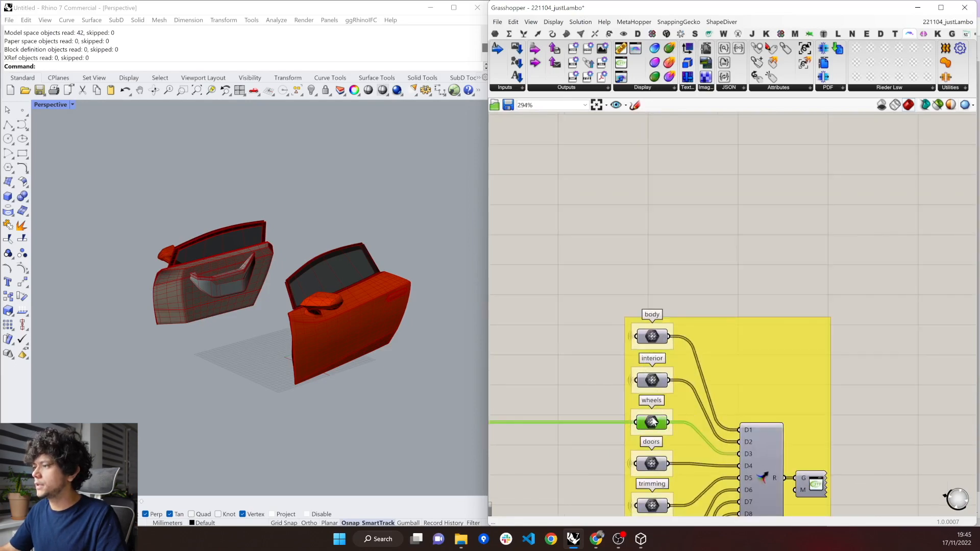
{"action": "key", "text": "alt+Left"}
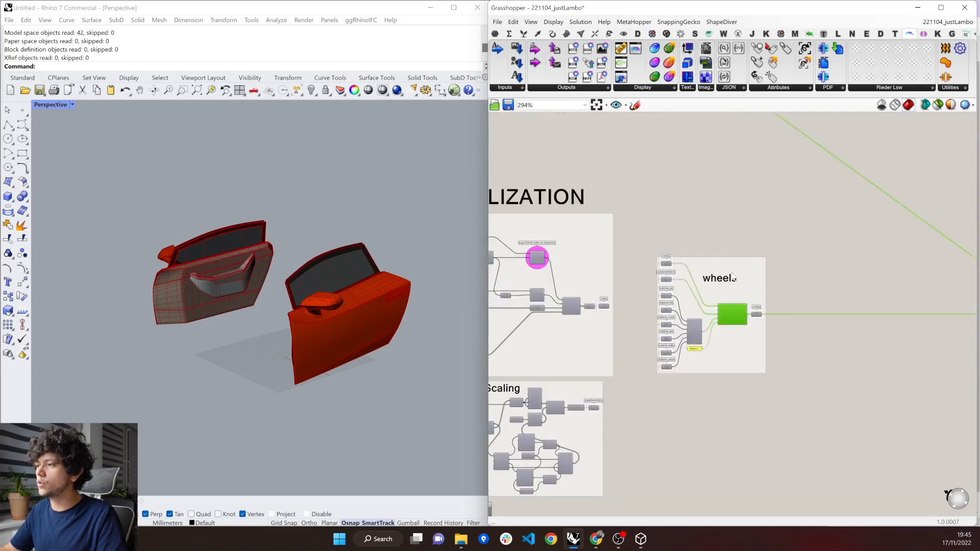
{"action": "scroll", "coordinate": [731, 273], "scroll_direction": "up", "scroll_amount": 1}
{"action": "scroll", "coordinate": [690, 377], "scroll_direction": "up", "scroll_amount": 2}
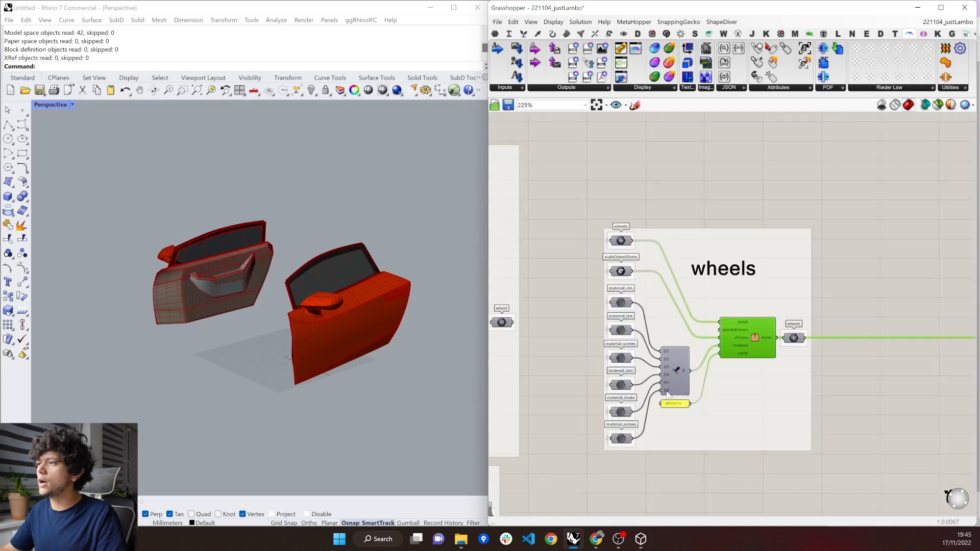
Trace the scaleOrientXform parameter back to its source in the Moving and Scaling group.
{"action": "left_click", "coordinate": [609, 248]}
{"action": "key", "text": "alt+Left"}
{"action": "key", "text": "alt+Left"}
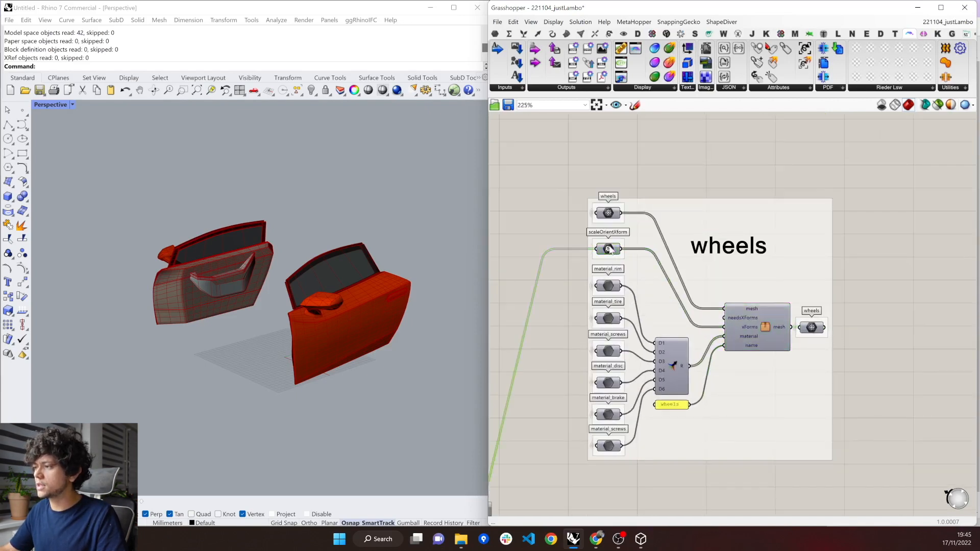
{"action": "scroll", "coordinate": [695, 318], "scroll_direction": "up", "scroll_amount": 3}
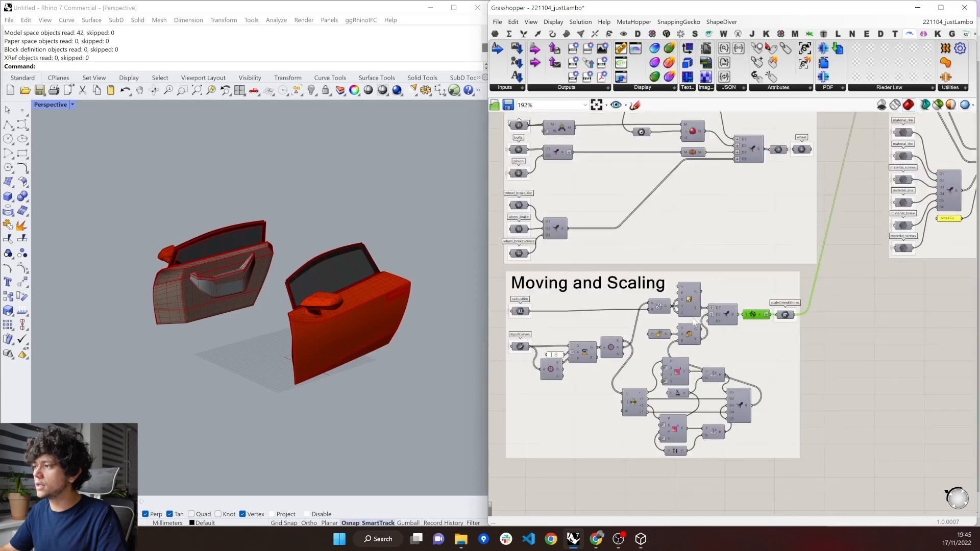
{"action": "scroll", "coordinate": [693, 319], "scroll_direction": "up", "scroll_amount": 1}
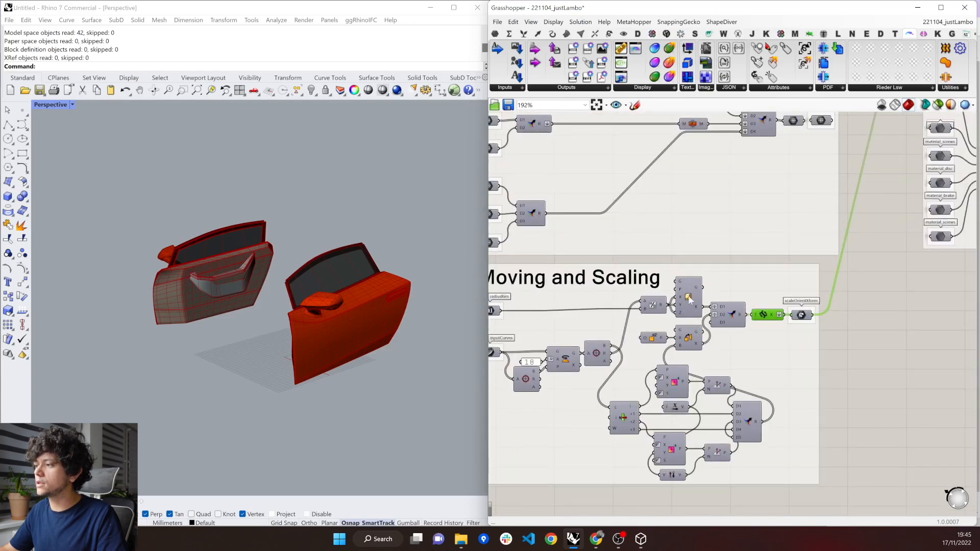
Restrict the preview to selected objects and view the merged wheel planes in the Moving and Scaling group.
{"action": "left_click", "coordinate": [746, 420]}
{"action": "left_click", "coordinate": [937, 105]}
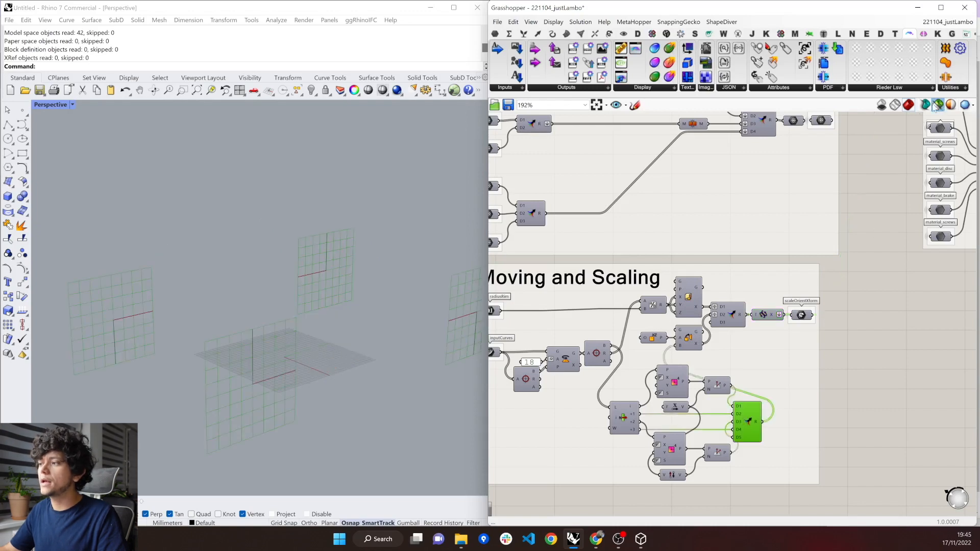
{"action": "scroll", "coordinate": [692, 413], "scroll_direction": "down", "scroll_amount": 5}
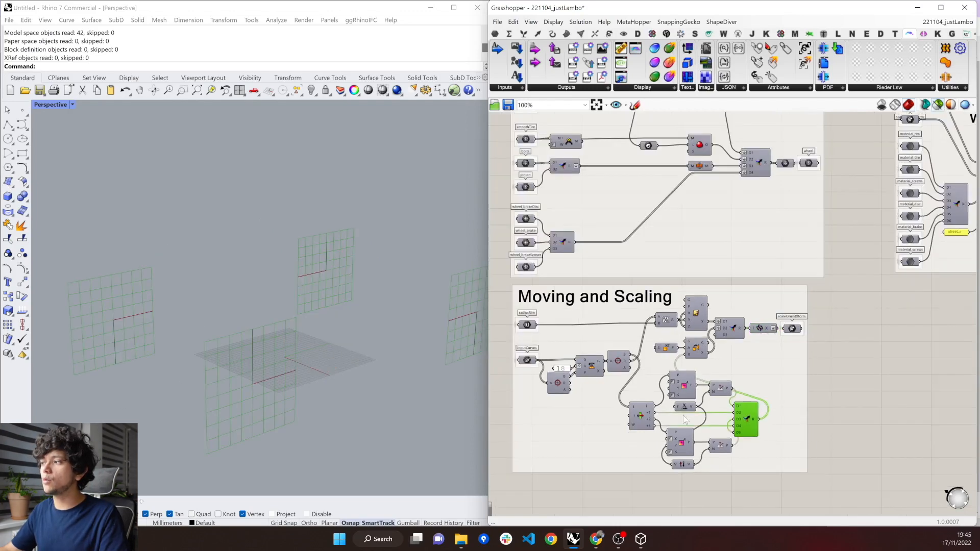
{"action": "scroll", "coordinate": [684, 419], "scroll_direction": "down", "scroll_amount": 2}
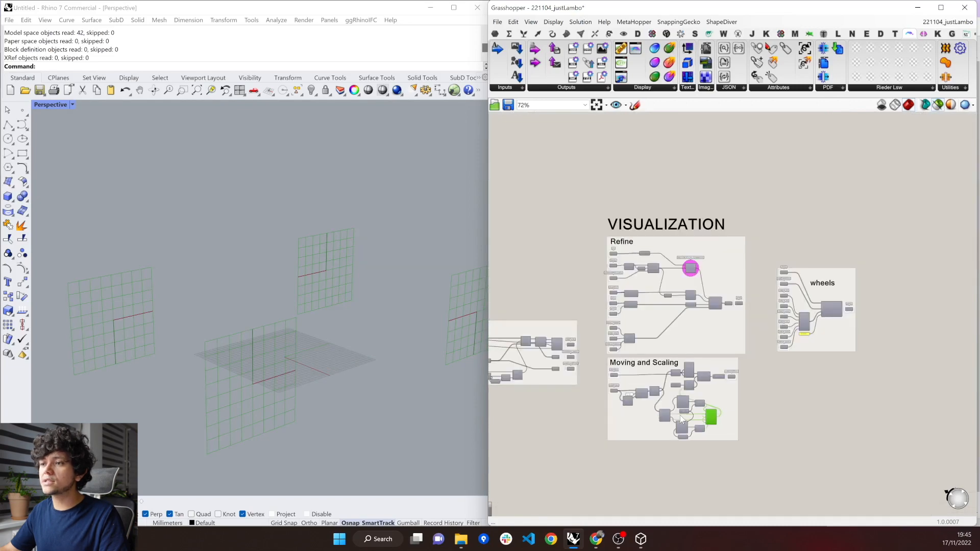
Preview the wheels group's output mesh in the Rhino viewport, then reselect the merged planes that position the copies.
{"action": "scroll", "coordinate": [861, 330], "scroll_direction": "up", "scroll_amount": 5}
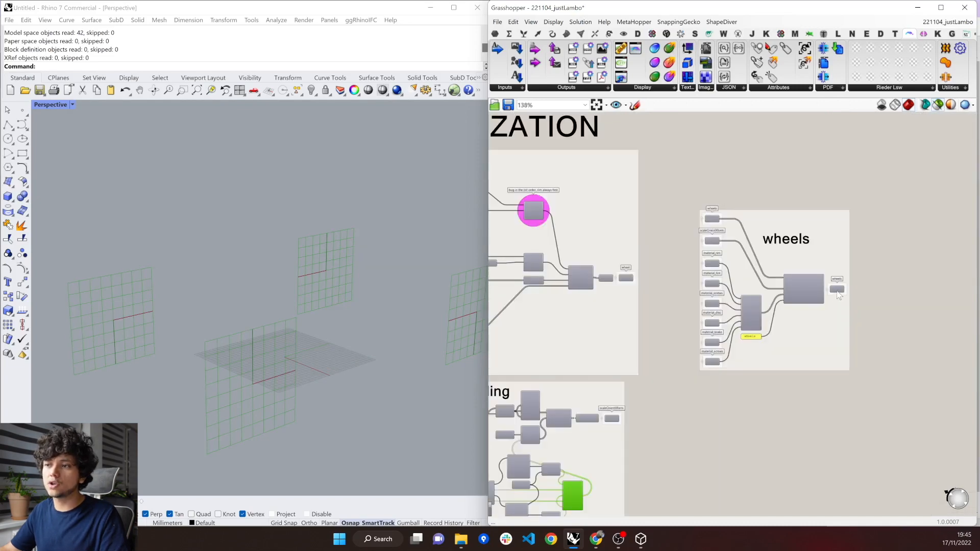
{"action": "left_click", "coordinate": [837, 289]}
{"action": "right_click_drag", "start_coordinate": [157, 347], "coordinate": [327, 256]}
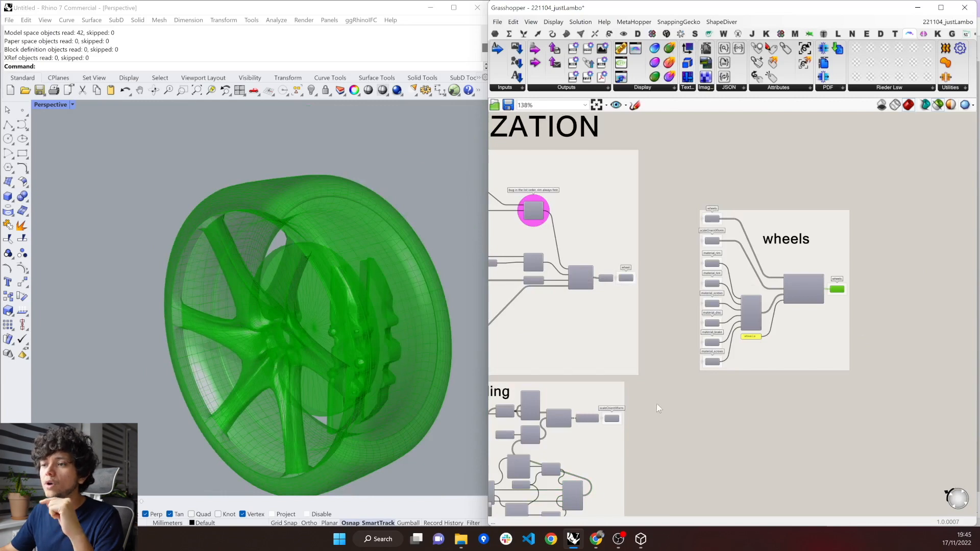
{"action": "scroll", "coordinate": [570, 452], "scroll_direction": "up", "scroll_amount": 3}
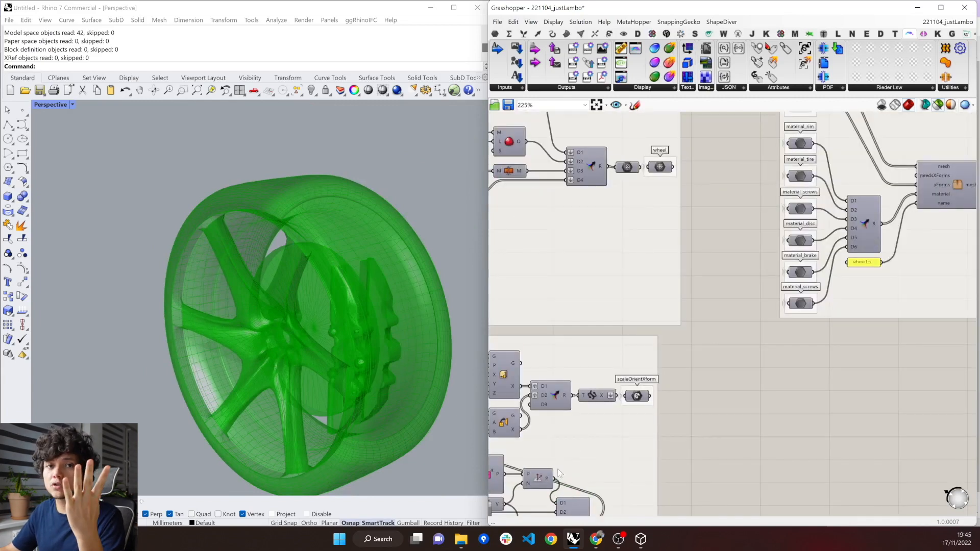
{"action": "left_click", "coordinate": [576, 511]}
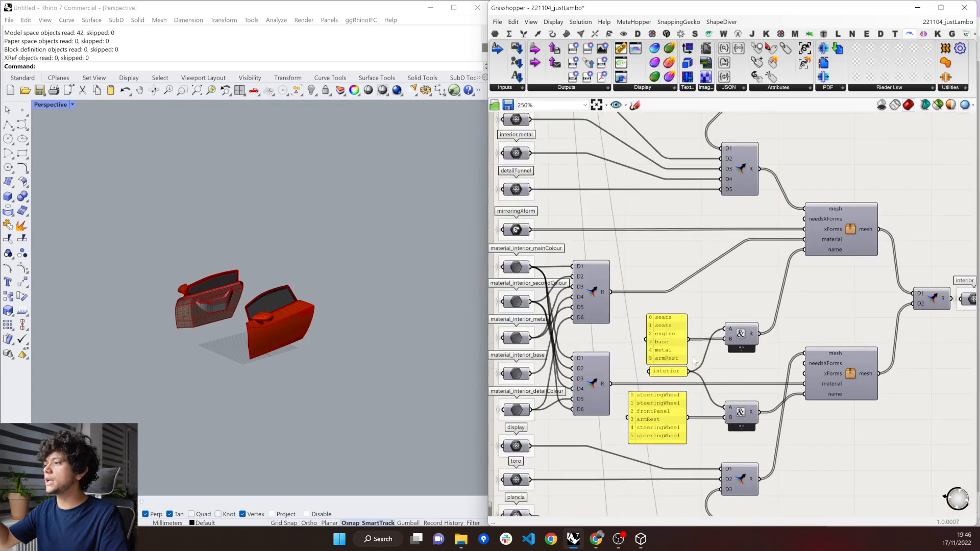
Examine the name panels and concatenation in the Interior group, then return to the doors export definition.
{"action": "mouse_move", "coordinate": [754, 330]}
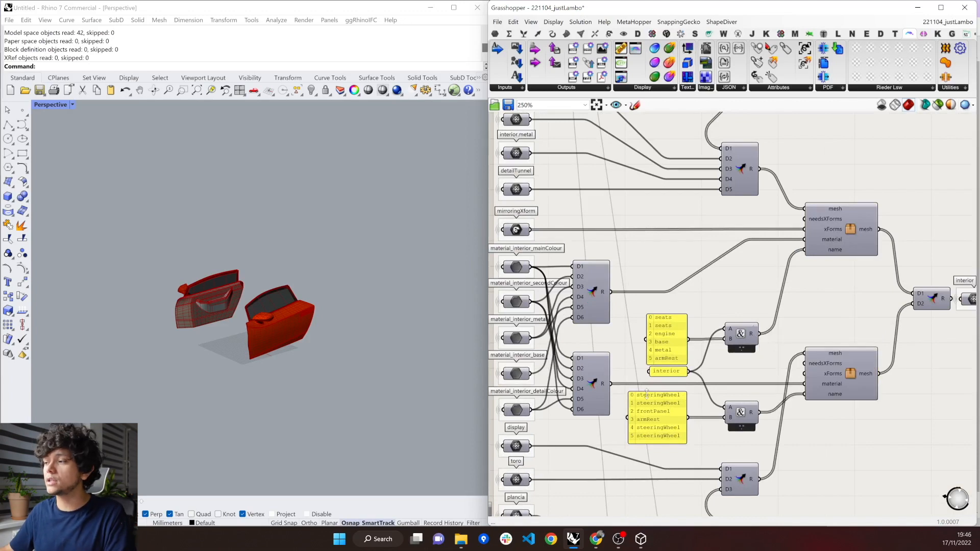
{"action": "mouse_move", "coordinate": [647, 399]}
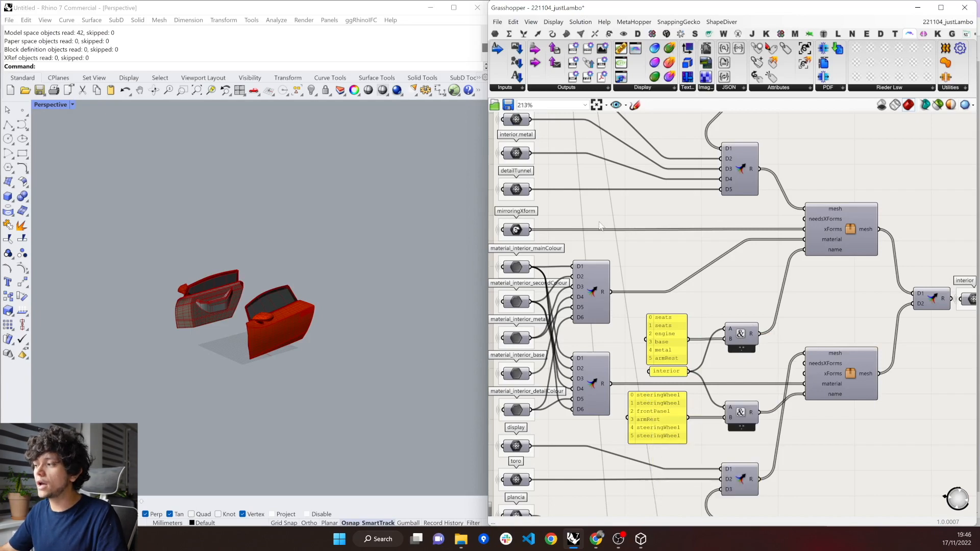
{"action": "scroll", "coordinate": [599, 197], "scroll_direction": "down", "scroll_amount": 5}
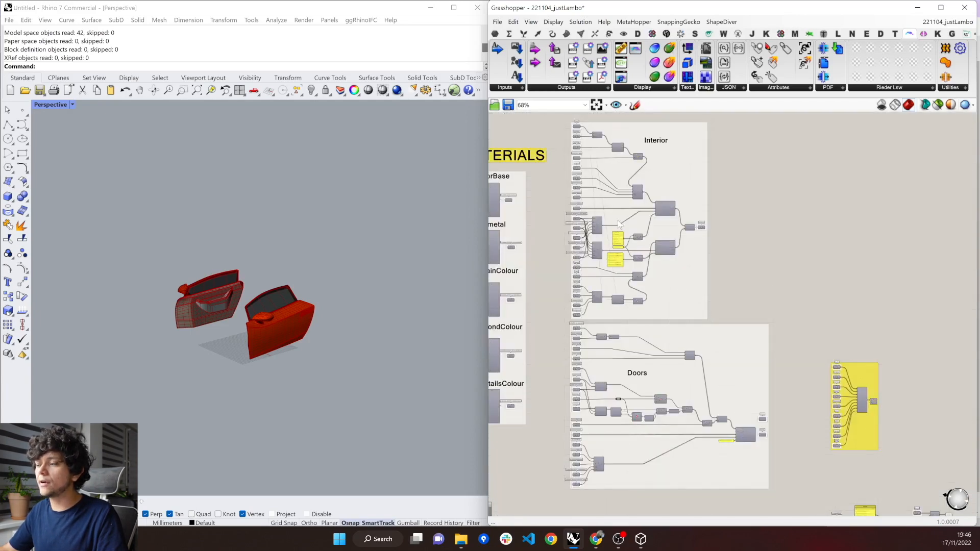
{"action": "scroll", "coordinate": [755, 352], "scroll_direction": "down", "scroll_amount": 6}
{"action": "scroll", "coordinate": [684, 291], "scroll_direction": "up", "scroll_amount": 4}
{"action": "scroll", "coordinate": [684, 288], "scroll_direction": "up", "scroll_amount": 6}
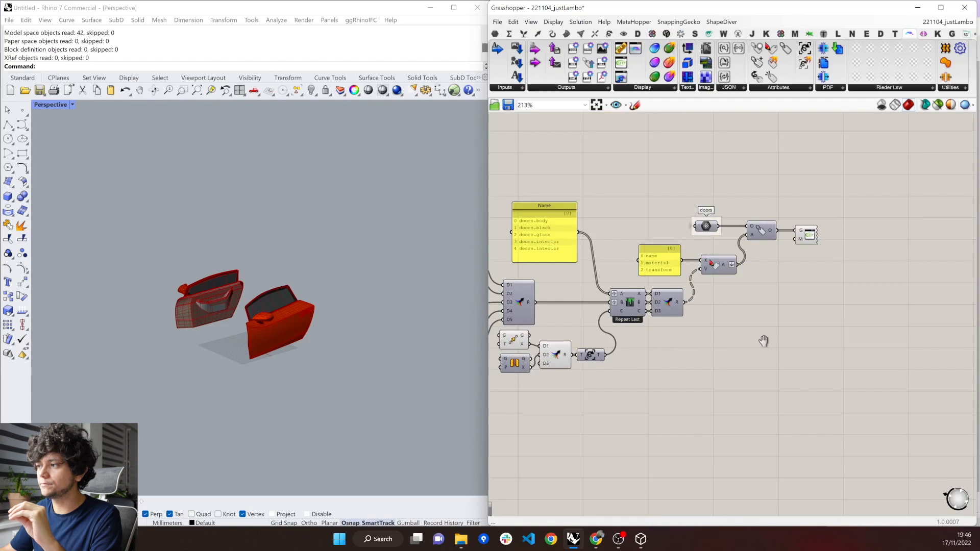
Show the Save glTF 2.0 option of the glTF Display component in the doors definition, then dismiss it without exporting.
{"action": "right_click_drag", "start_coordinate": [763, 340], "coordinate": [846, 339]}
{"action": "scroll", "coordinate": [236, 316], "scroll_direction": "up", "scroll_amount": 2}
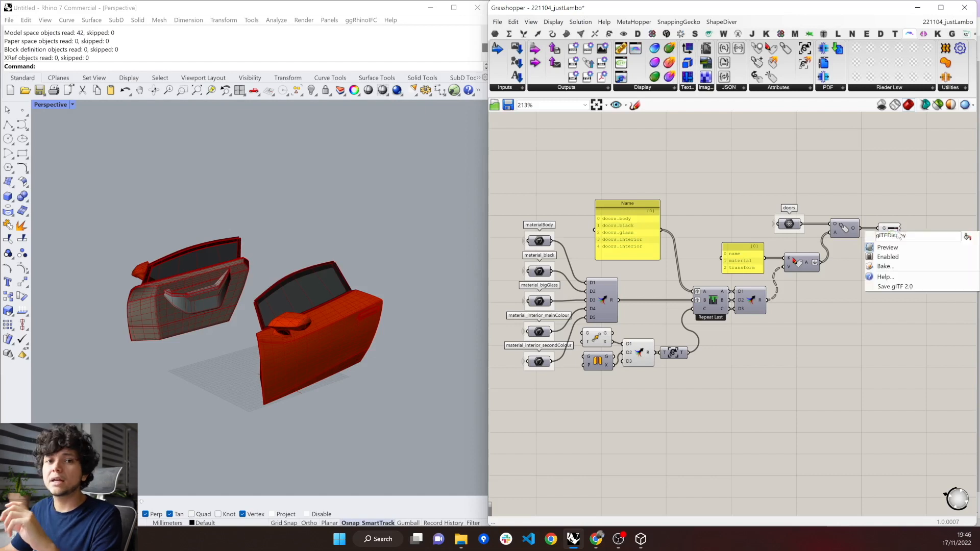
{"action": "left_click", "coordinate": [873, 335]}
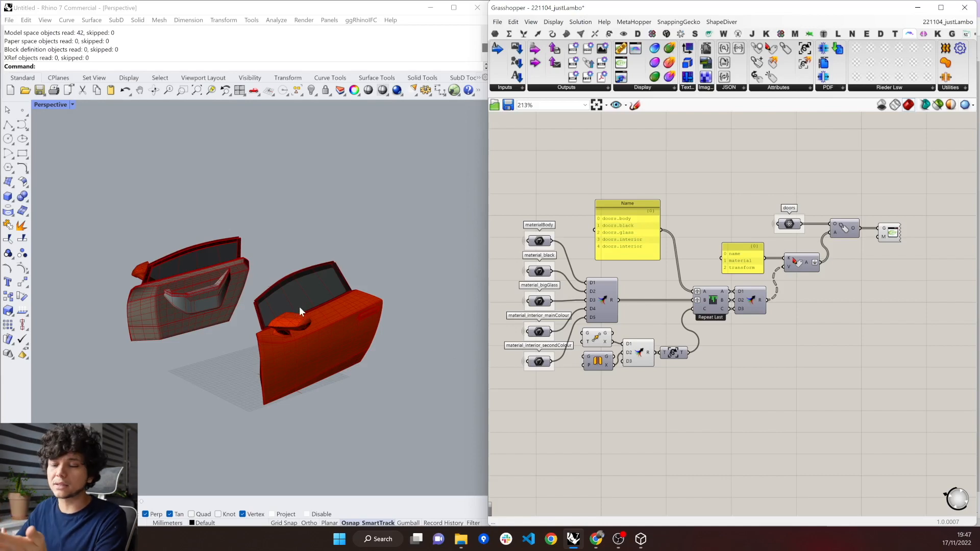
Switch to the three.js editor browser window and bring up the lambo model's editing page on Sketchfab.
{"action": "mouse_move", "coordinate": [597, 536]}
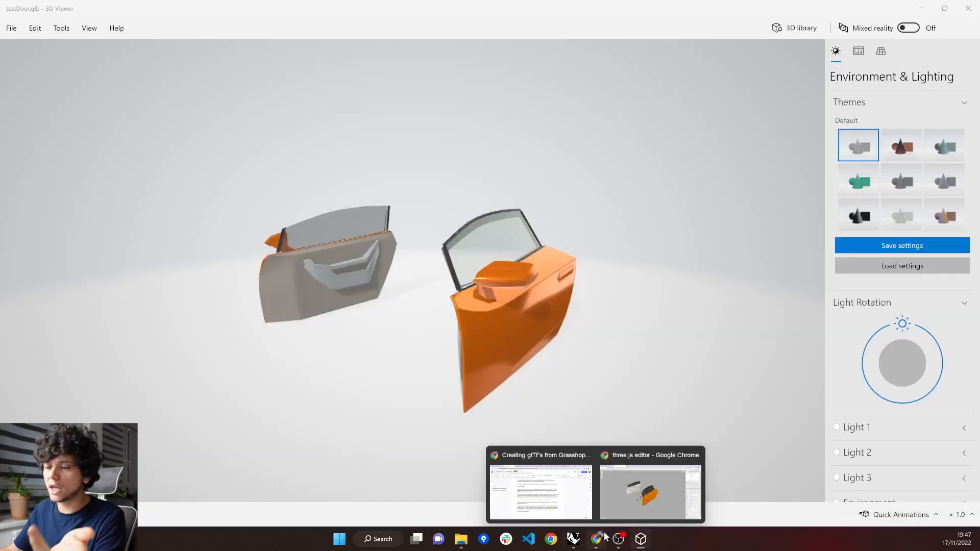
{"action": "left_click", "coordinate": [626, 495]}
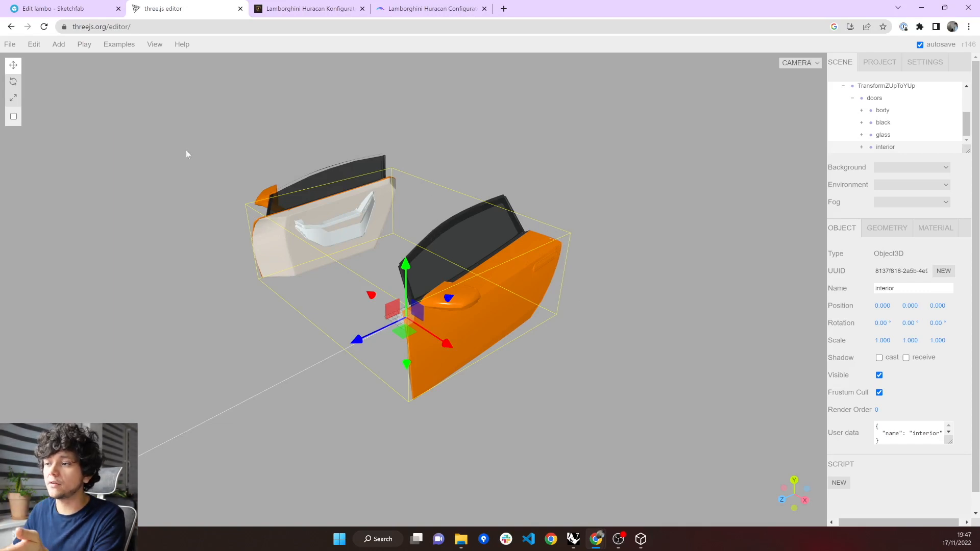
{"action": "left_click", "coordinate": [58, 10]}
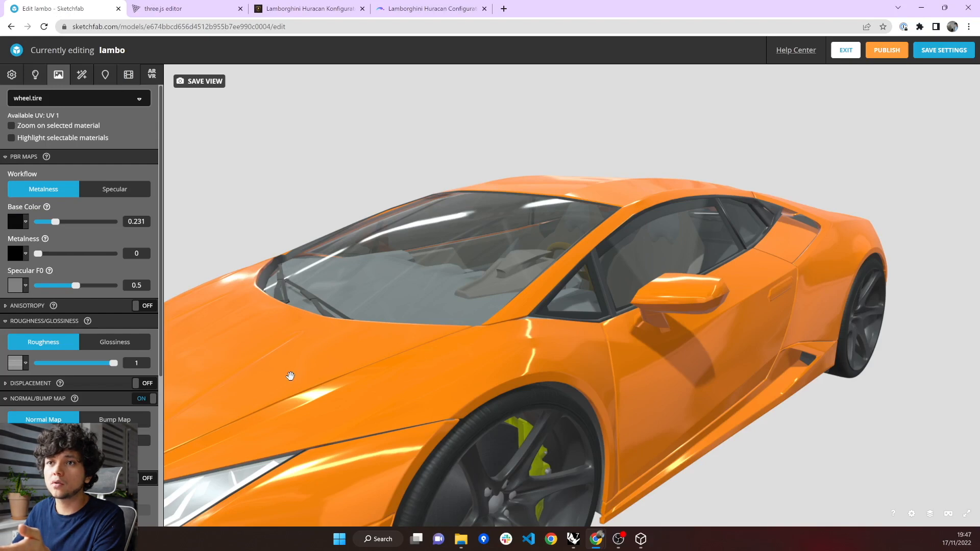
Select the car's body material and set its base color to red #F90014, then view the whole car.
{"action": "left_click", "coordinate": [291, 373]}
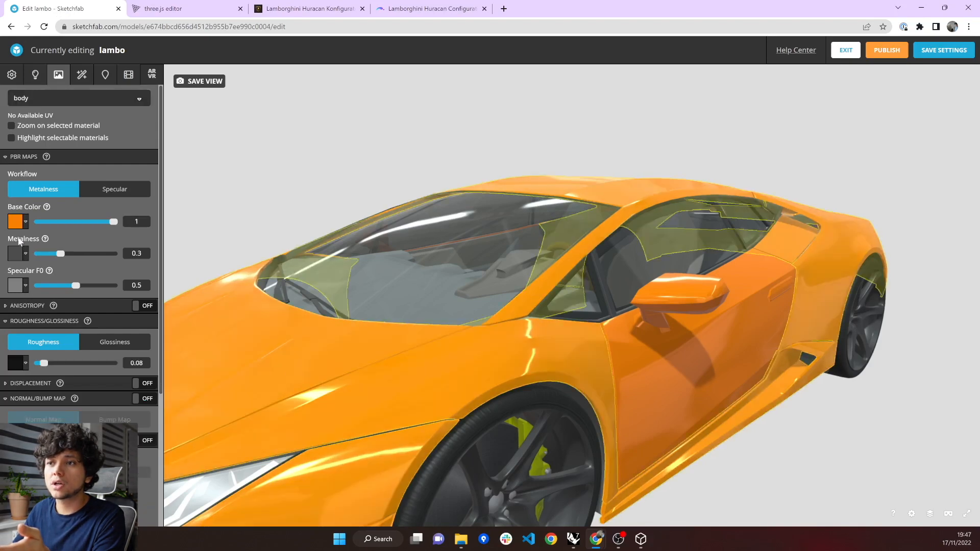
{"action": "left_click", "coordinate": [17, 223]}
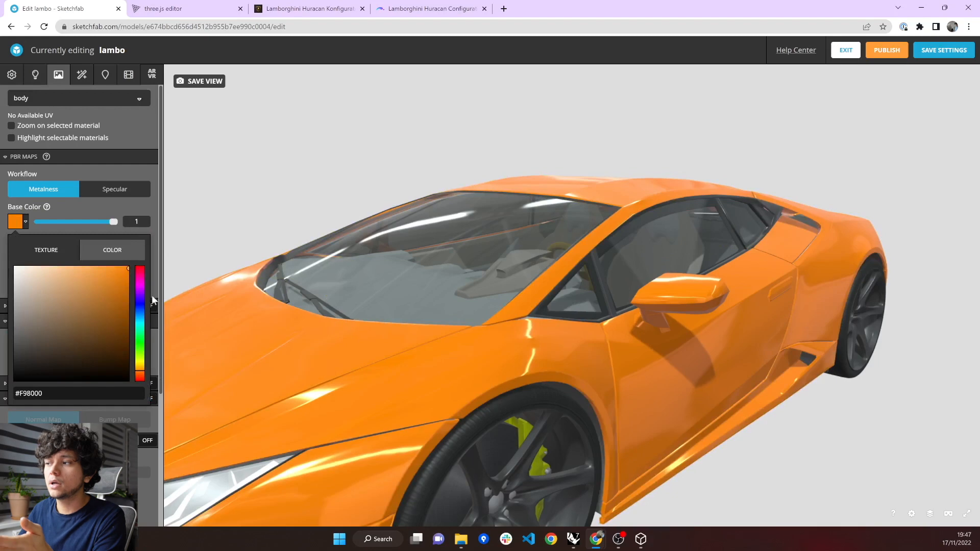
{"action": "left_click_drag", "start_coordinate": [139, 278], "coordinate": [138, 267]}
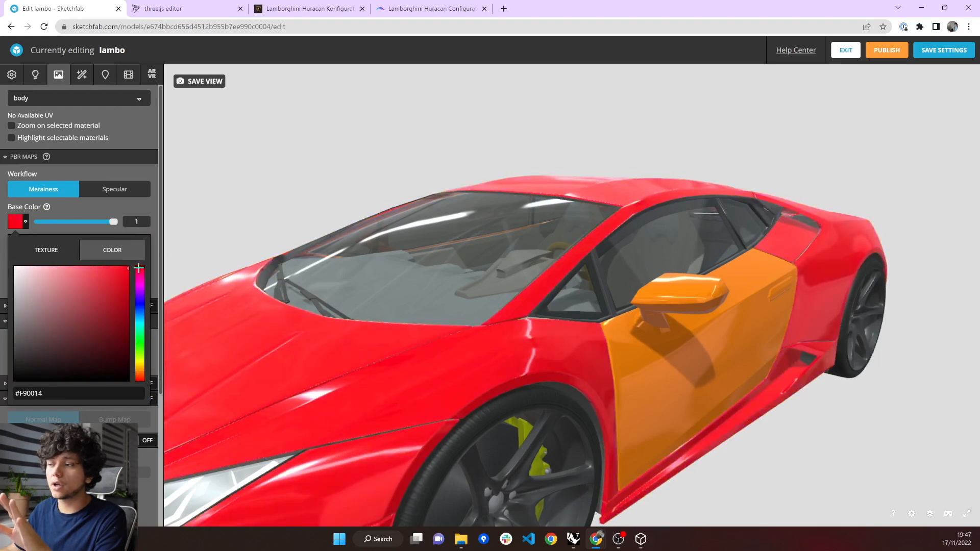
{"action": "scroll", "coordinate": [576, 382], "scroll_direction": "down", "scroll_amount": 10}
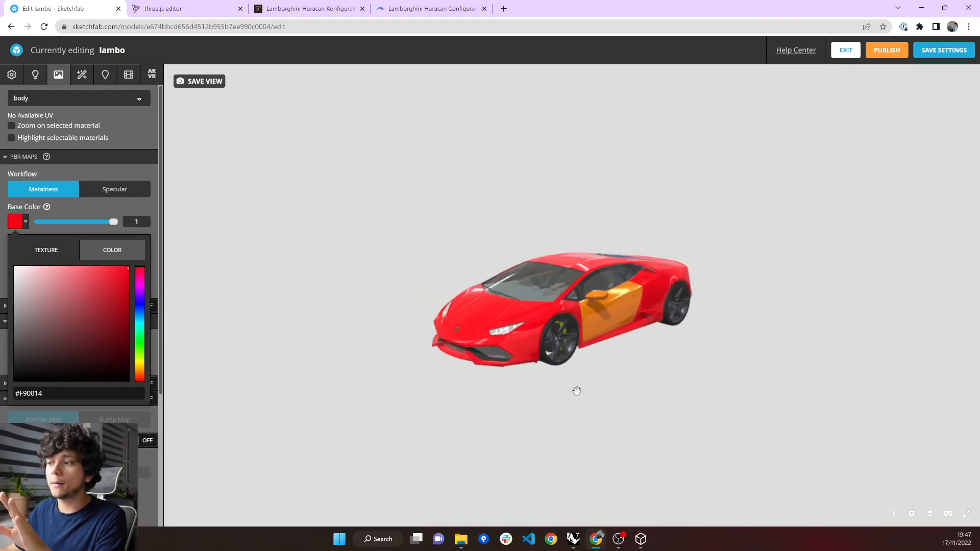
Examine the red car on Sketchfab up close from the front, the side and slightly above.
{"action": "scroll", "coordinate": [576, 382], "scroll_direction": "up", "scroll_amount": 3}
{"action": "left_click_drag", "start_coordinate": [577, 385], "coordinate": [577, 394]}
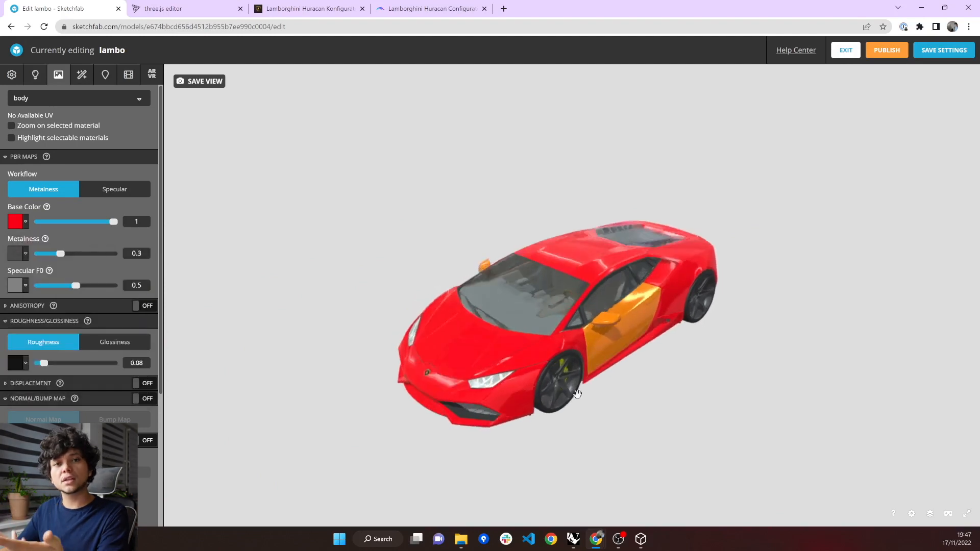
{"action": "scroll", "coordinate": [577, 393], "scroll_direction": "up", "scroll_amount": 2}
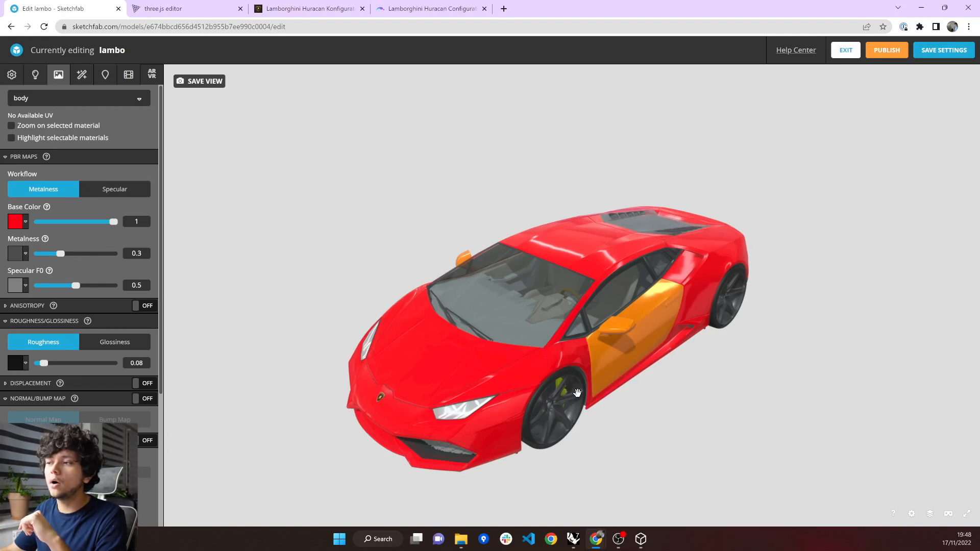
{"action": "left_click_drag", "start_coordinate": [577, 392], "coordinate": [496, 387]}
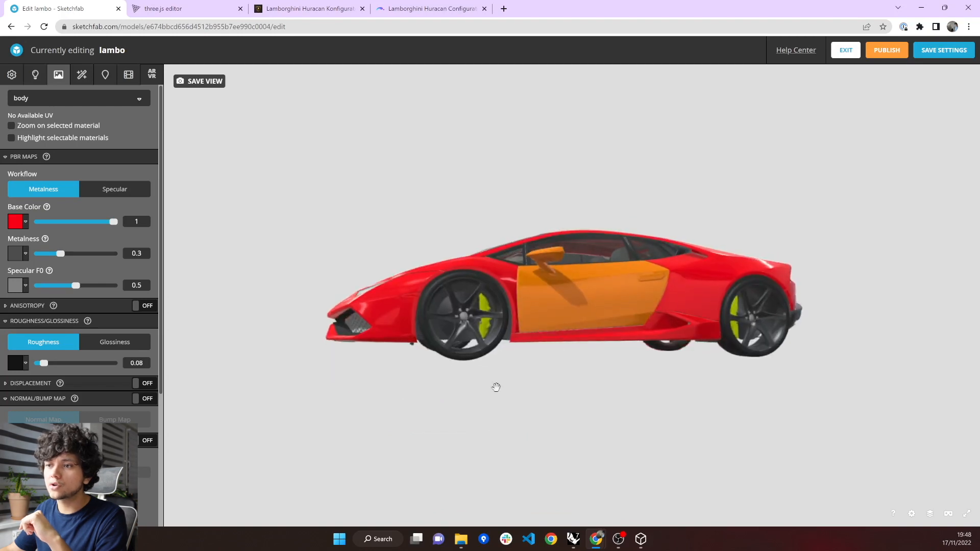
{"action": "scroll", "coordinate": [486, 328], "scroll_direction": "up", "scroll_amount": 5}
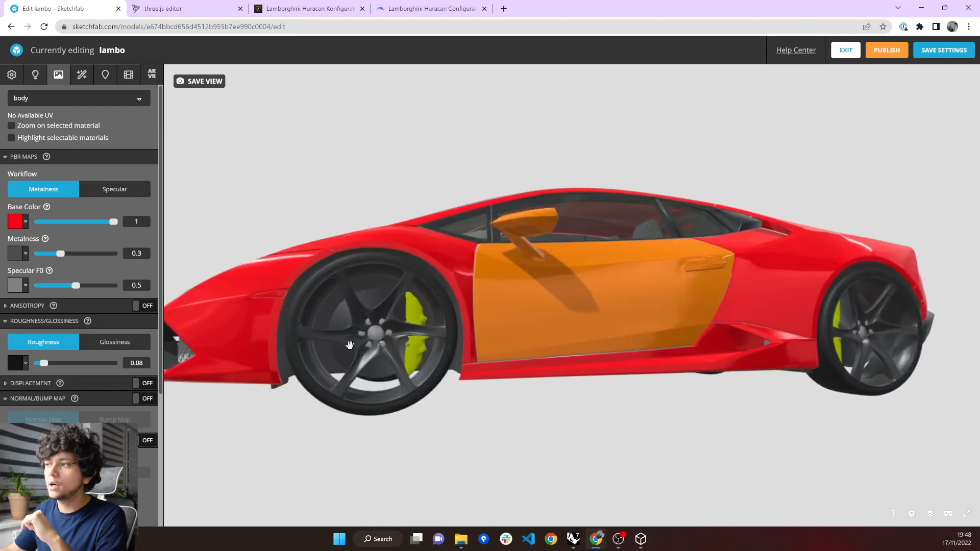
{"action": "left_click_drag", "start_coordinate": [349, 345], "coordinate": [436, 343]}
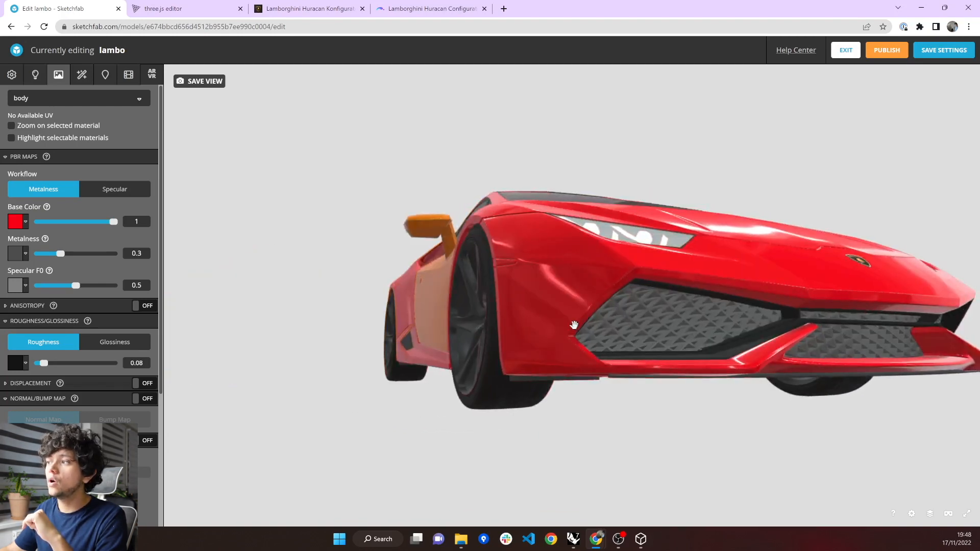
{"action": "mouse_move", "coordinate": [636, 319]}
{"action": "left_mouse_down"}
{"action": "mouse_move", "coordinate": [584, 332]}
{"action": "mouse_move", "coordinate": [669, 332]}
{"action": "mouse_move", "coordinate": [575, 339]}
{"action": "left_mouse_up"}
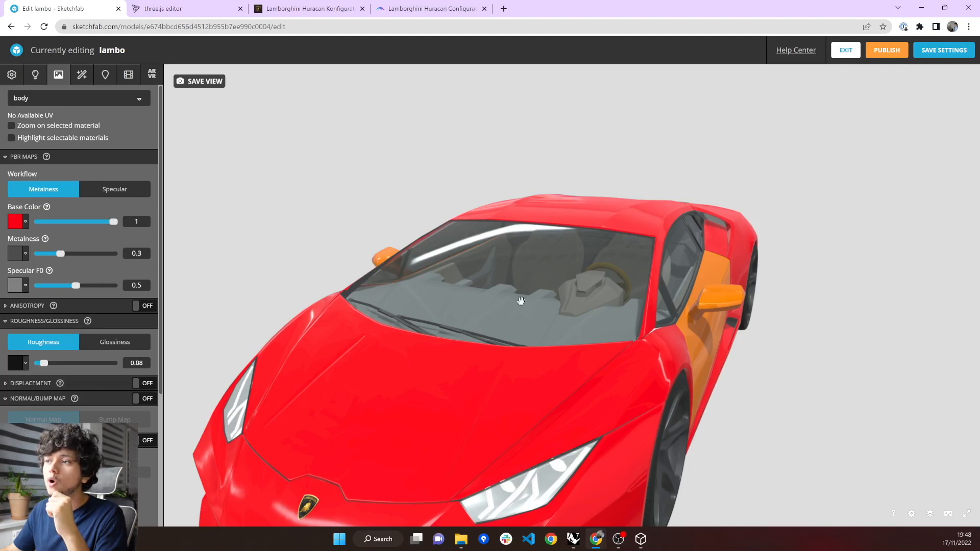
Switch to the ShapeDiver Lamborghini Huracan Configurator and set the wheel design's number of spokes to 9.
{"action": "key", "text": "ctrl+Tab"}
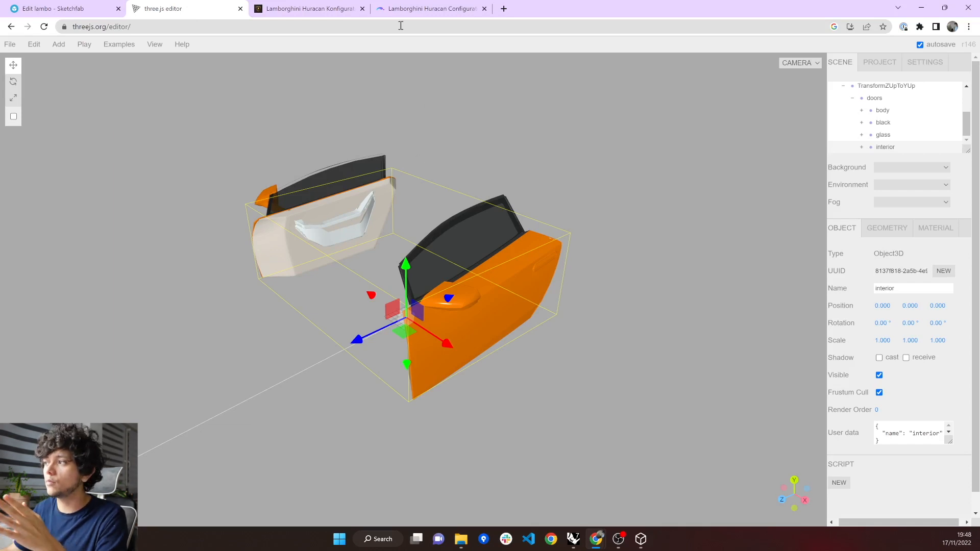
{"action": "left_click", "coordinate": [387, 14]}
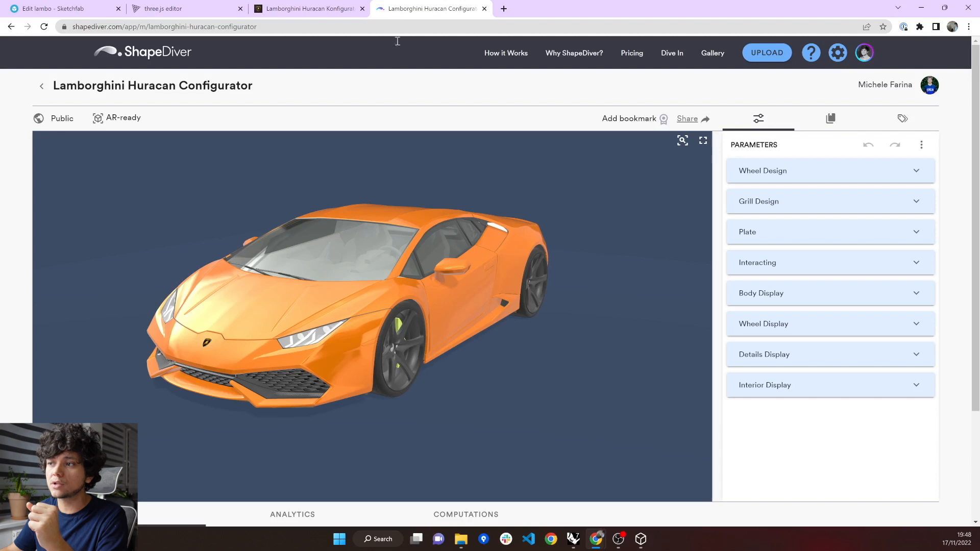
{"action": "left_click_drag", "start_coordinate": [448, 310], "coordinate": [324, 331]}
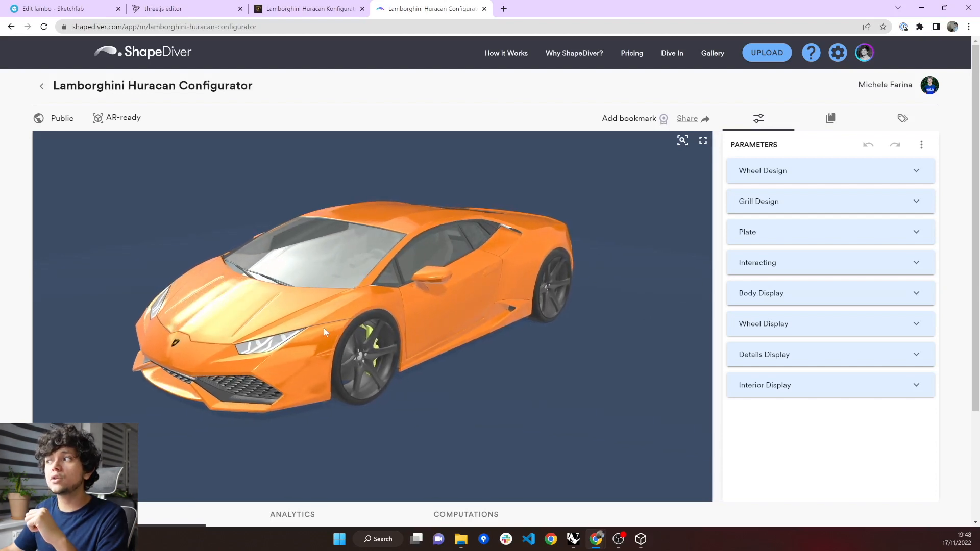
{"action": "left_click", "coordinate": [773, 170]}
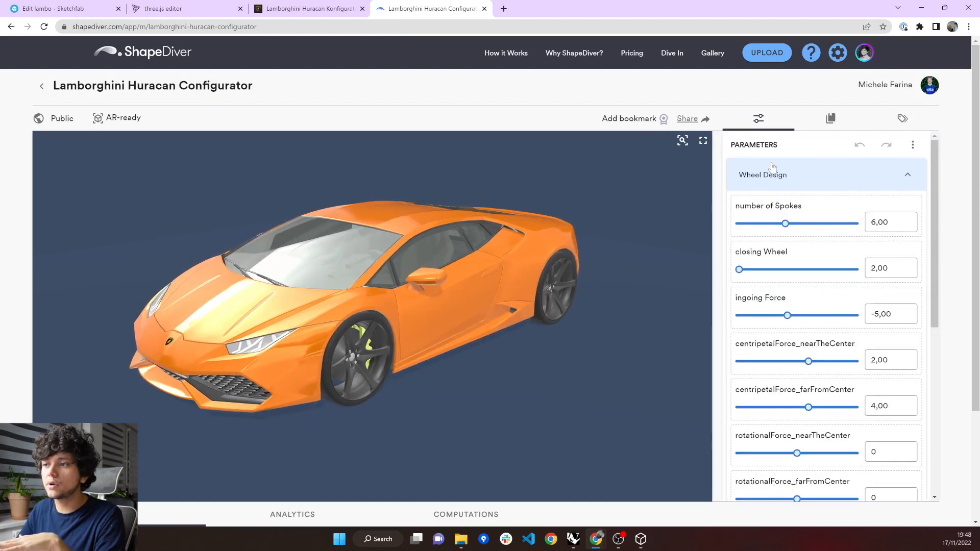
{"action": "scroll", "coordinate": [335, 352], "scroll_direction": "up", "scroll_amount": 5}
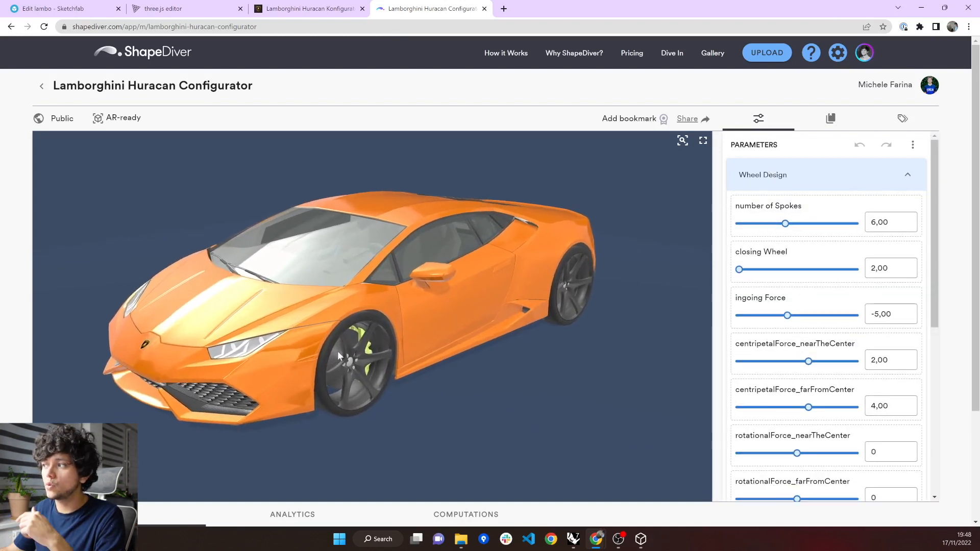
{"action": "left_click_drag", "start_coordinate": [341, 352], "coordinate": [335, 336]}
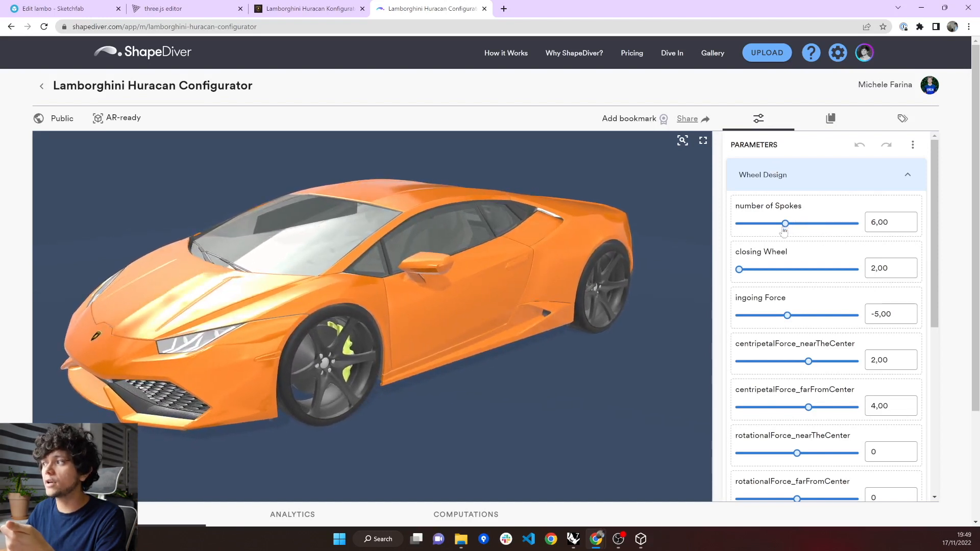
{"action": "left_click_drag", "start_coordinate": [785, 228], "coordinate": [817, 231]}
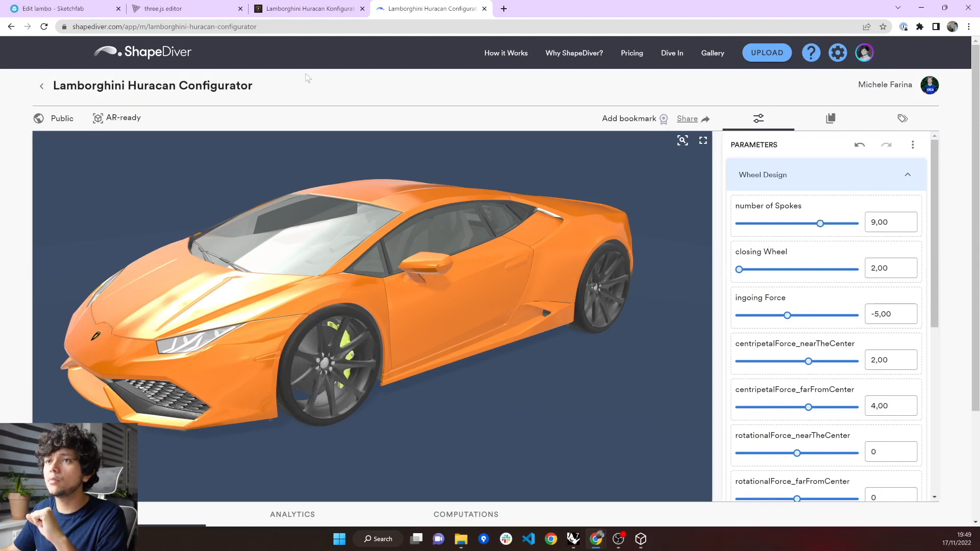
Switch to the huracan.sitewerk.ch configurator and change the rear plate name to ShapeDiver.
{"action": "left_click", "coordinate": [306, 8]}
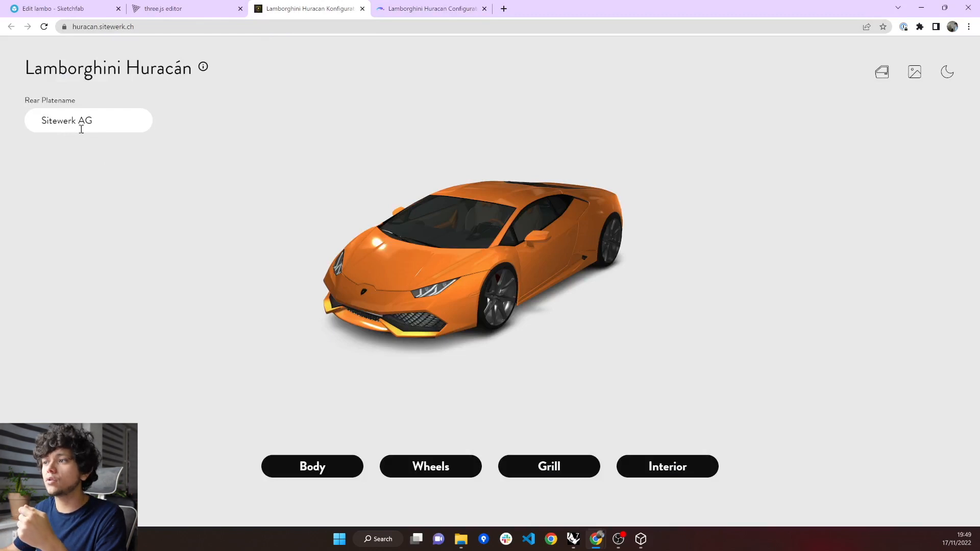
{"action": "left_click_drag", "start_coordinate": [73, 118], "coordinate": [23, 123]}
{"action": "left_click", "coordinate": [23, 124]}
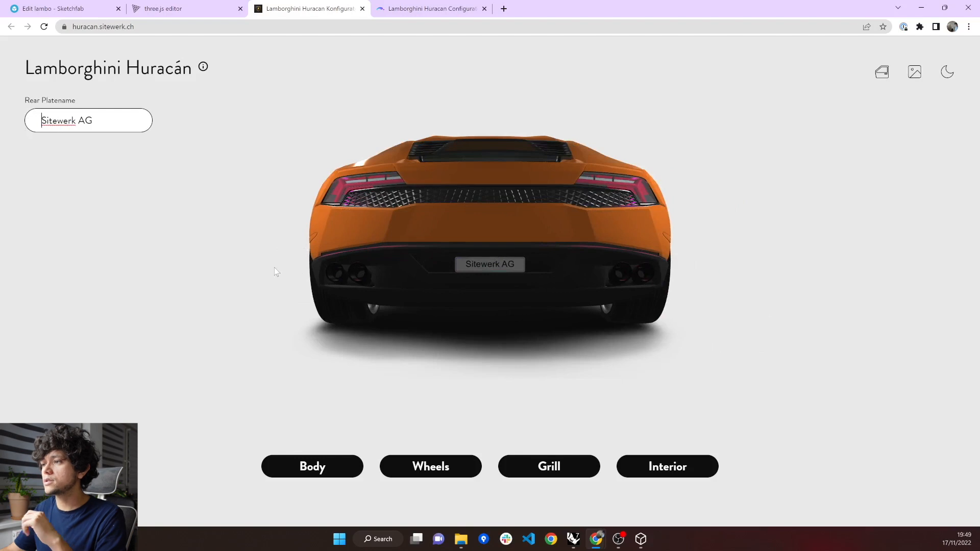
{"action": "left_click", "coordinate": [276, 268]}
{"action": "scroll", "coordinate": [418, 274], "scroll_direction": "up", "scroll_amount": 2}
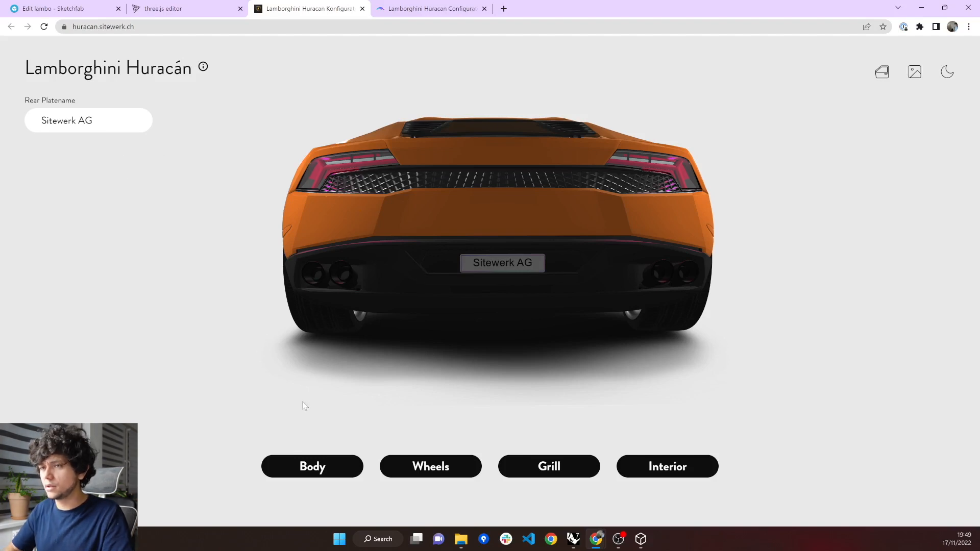
{"action": "left_click_drag", "start_coordinate": [94, 121], "coordinate": [20, 117]}
{"action": "type", "text": "ShapeDiver"}
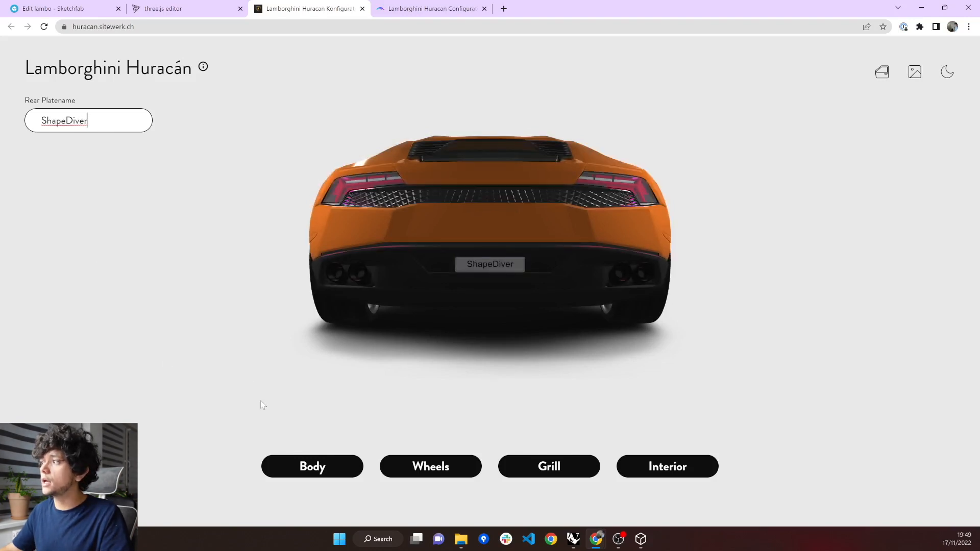
Try the Arancio Dac and Giallo Clarus body colors and settle on Celeste Fedra.
{"action": "left_click", "coordinate": [299, 465]}
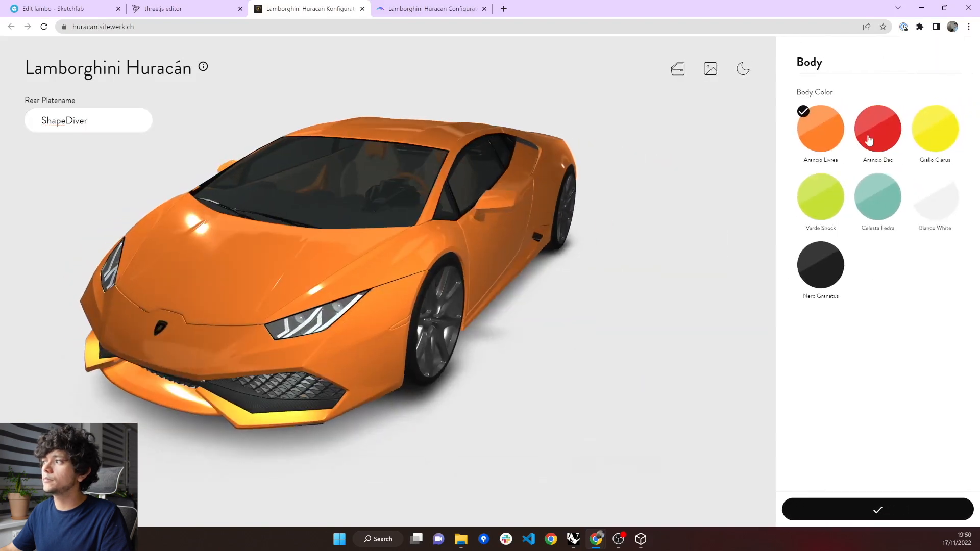
{"action": "left_click", "coordinate": [874, 134]}
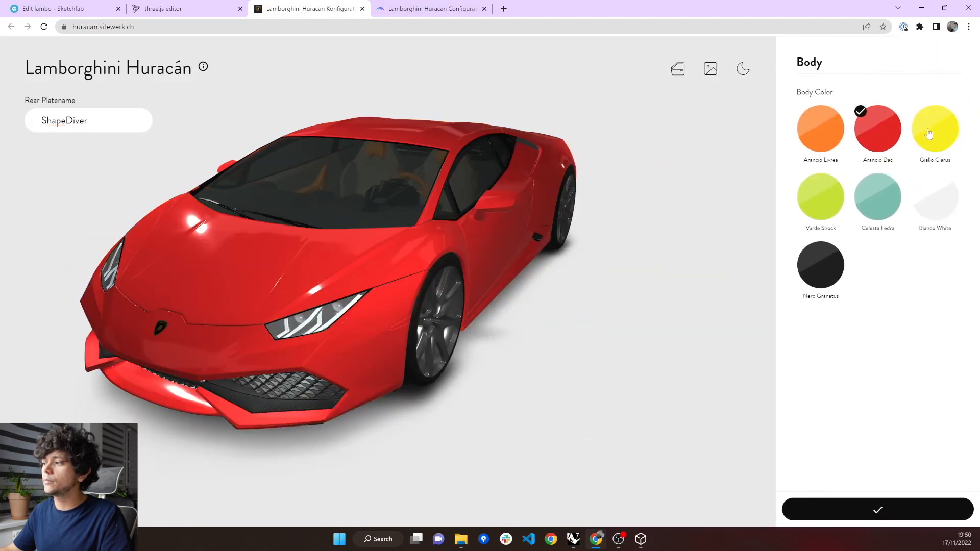
{"action": "left_click", "coordinate": [934, 134]}
{"action": "left_click", "coordinate": [872, 211]}
{"action": "left_click", "coordinate": [883, 507]}
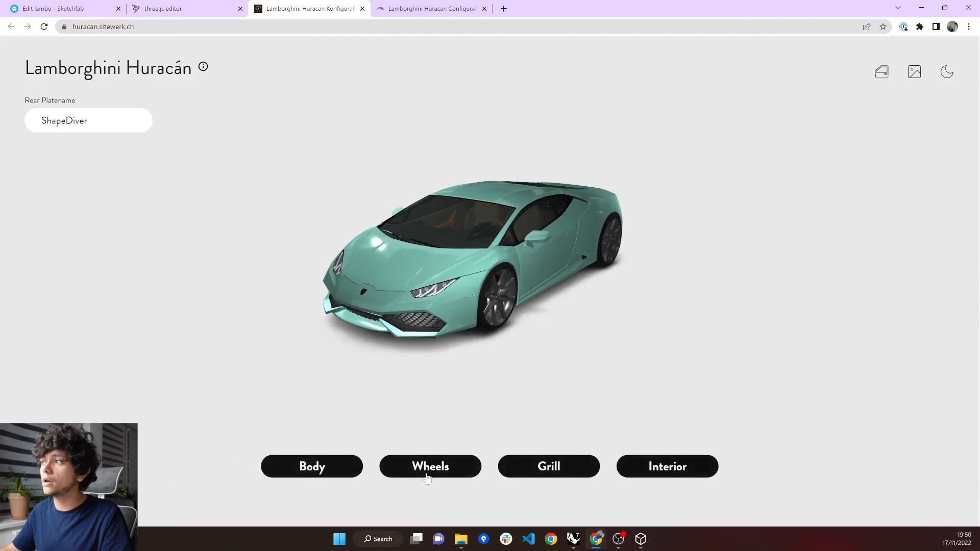
Try several rim types for the wheels and choose Jupiter.
{"action": "left_click", "coordinate": [427, 474]}
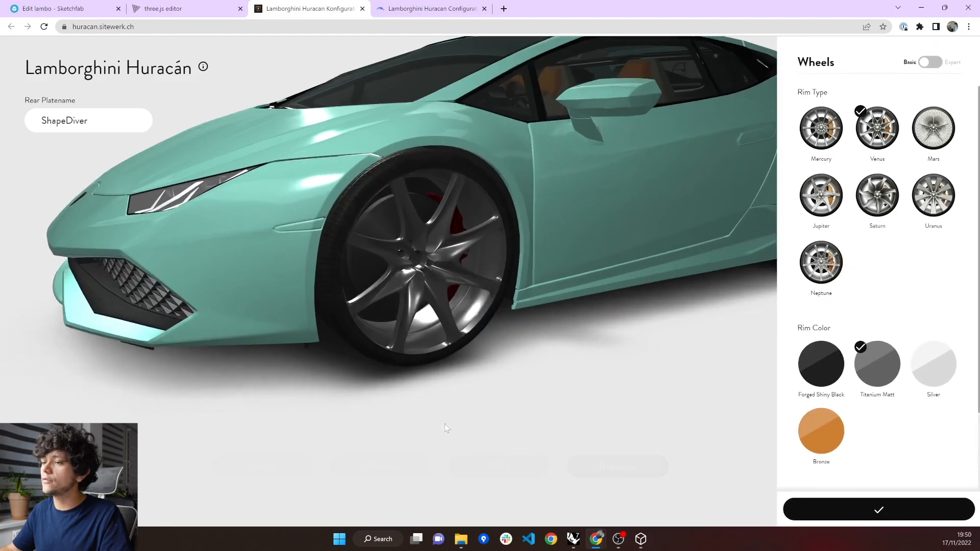
{"action": "left_click", "coordinate": [924, 136]}
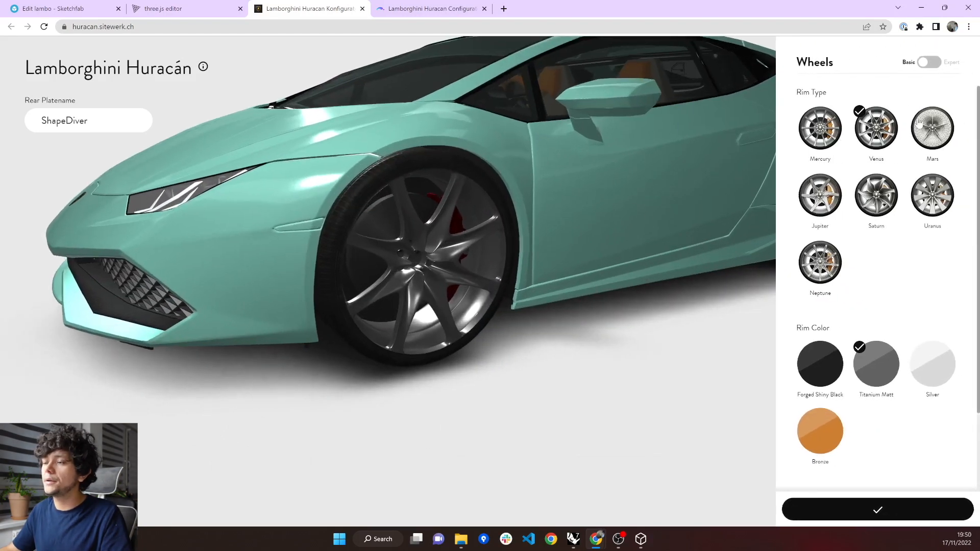
{"action": "left_click", "coordinate": [870, 199]}
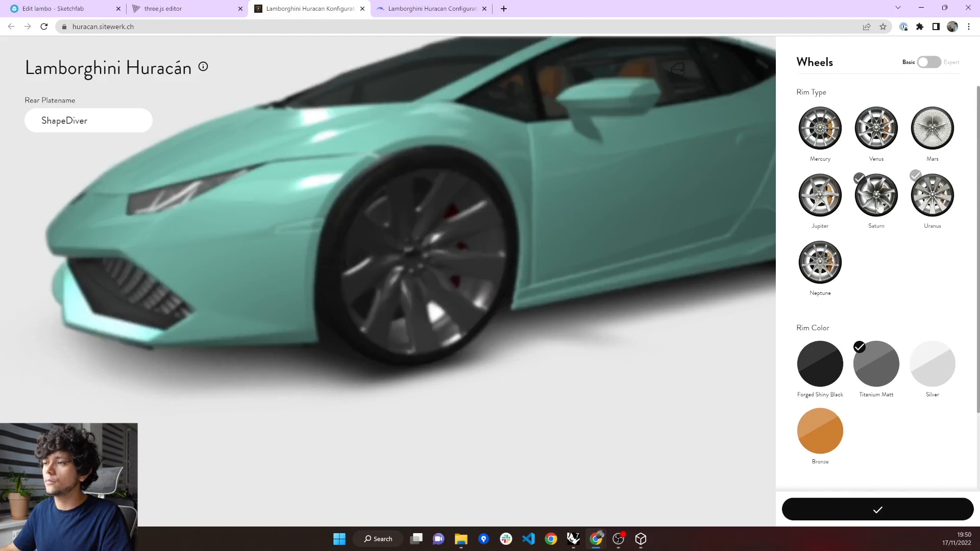
{"action": "left_click", "coordinate": [832, 213]}
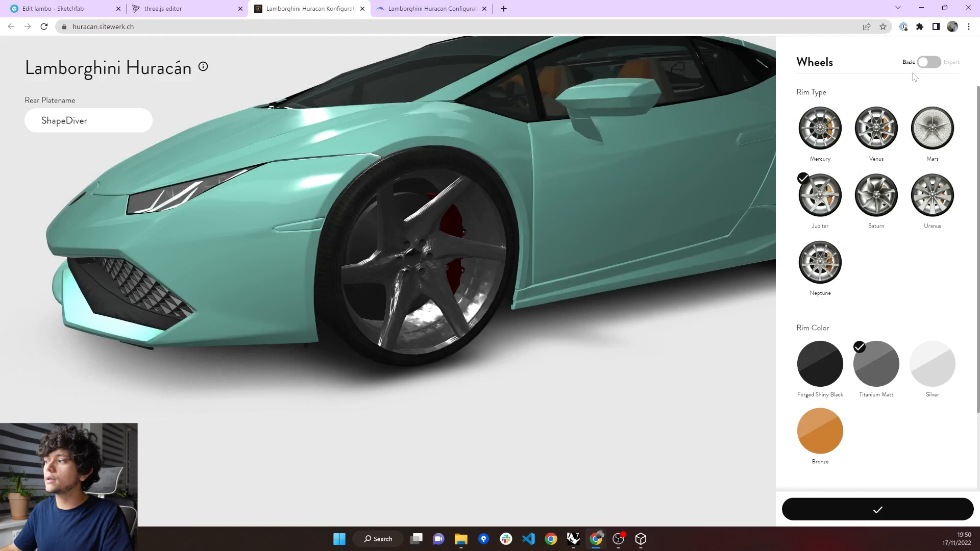
Enable the Expert wheel settings, set Spokes to 8 and accept the wheel configuration.
{"action": "left_click", "coordinate": [927, 65]}
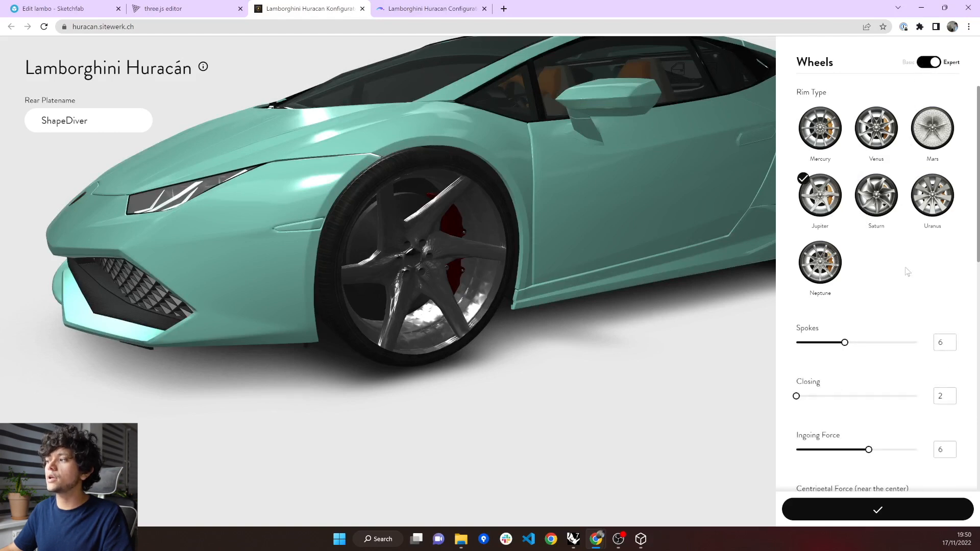
{"action": "left_click_drag", "start_coordinate": [845, 344], "coordinate": [873, 344]}
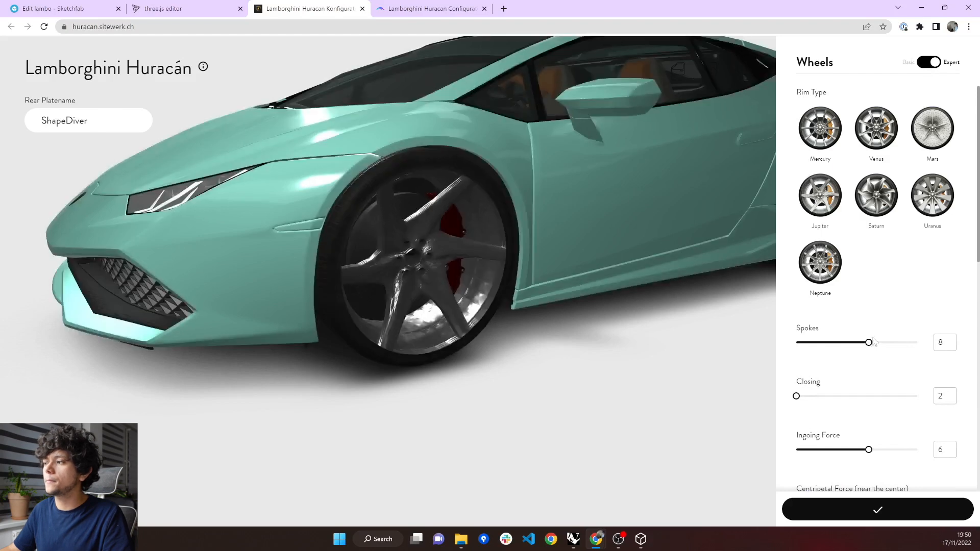
{"action": "left_click", "coordinate": [878, 509]}
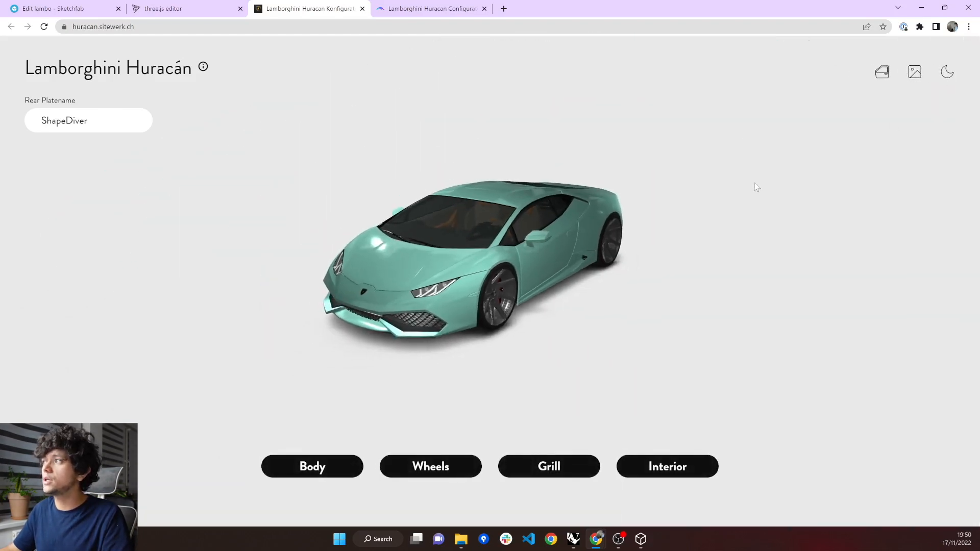
Turn on the showroom background and night mode, and view the car from the rear, side and front.
{"action": "left_click", "coordinate": [915, 72]}
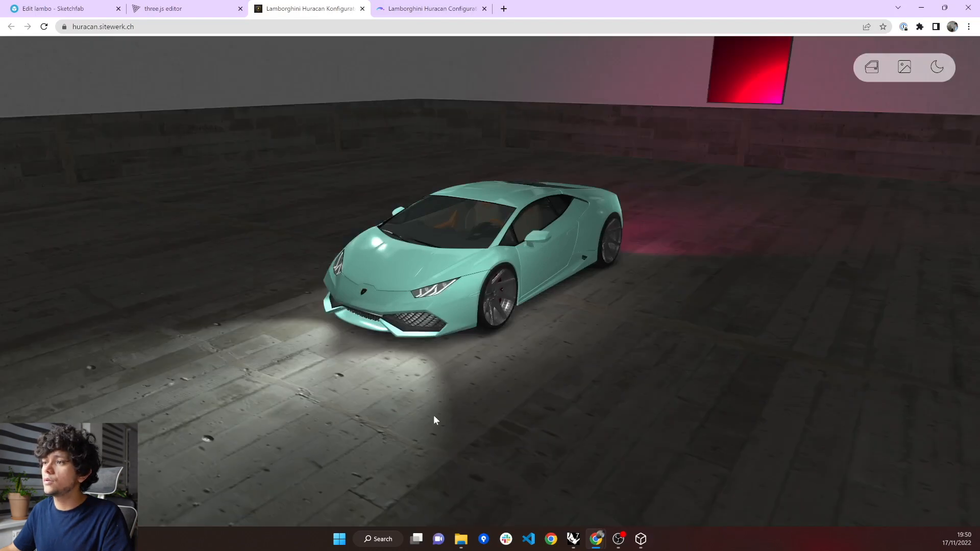
{"action": "left_click", "coordinate": [935, 73]}
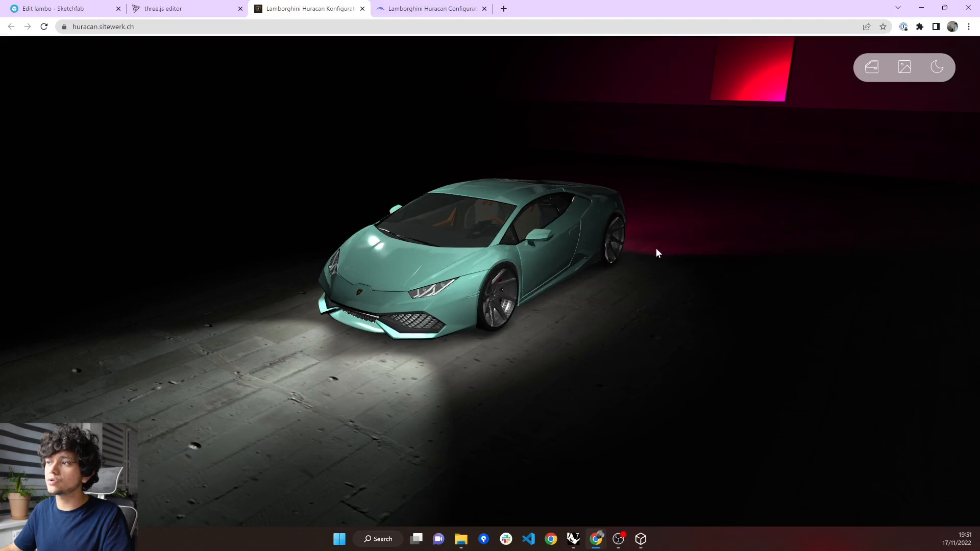
{"action": "left_click_drag", "start_coordinate": [654, 249], "coordinate": [262, 280]}
{"action": "mouse_move", "coordinate": [406, 269]}
{"action": "left_mouse_down"}
{"action": "mouse_move", "coordinate": [753, 293]}
{"action": "mouse_move", "coordinate": [424, 269]}
{"action": "left_mouse_up"}
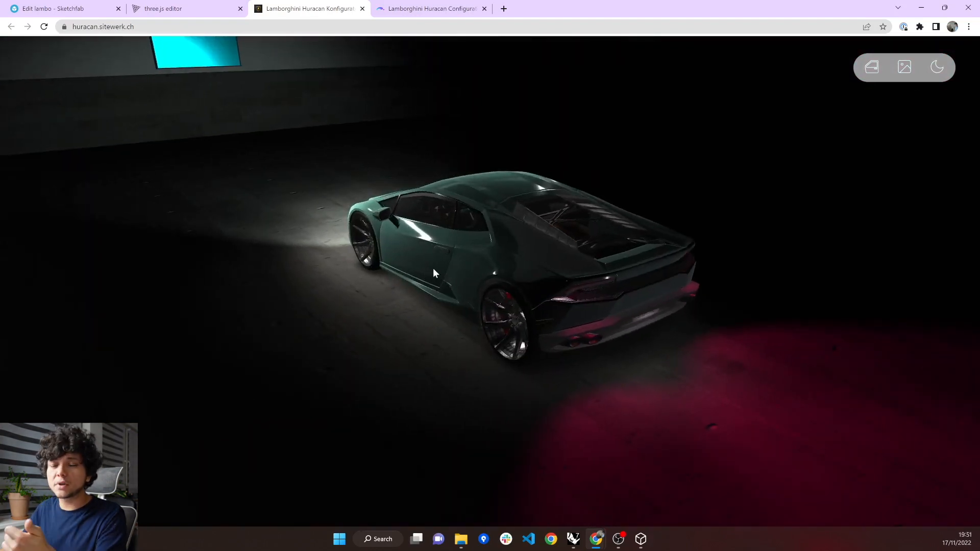
{"action": "left_click_drag", "start_coordinate": [664, 275], "coordinate": [428, 267]}
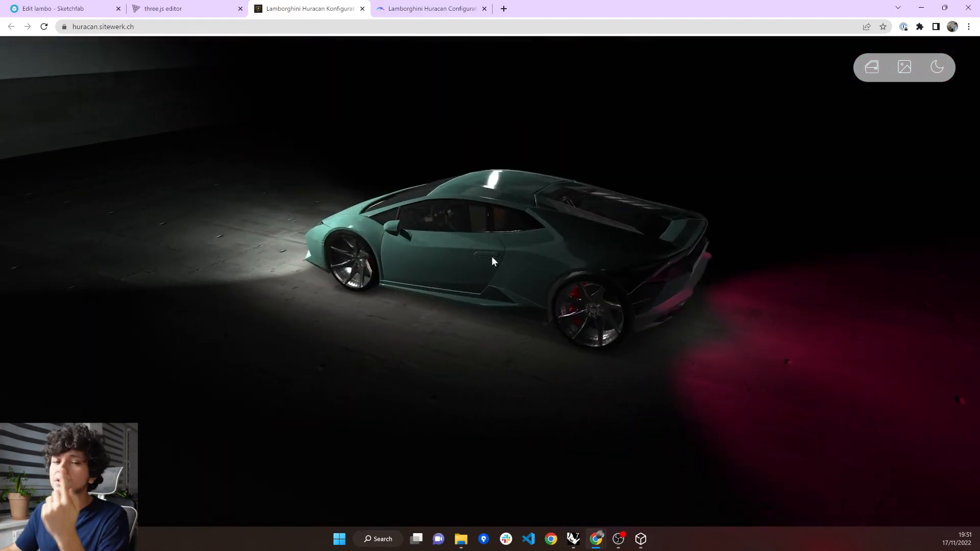
{"action": "left_click_drag", "start_coordinate": [496, 243], "coordinate": [699, 238]}
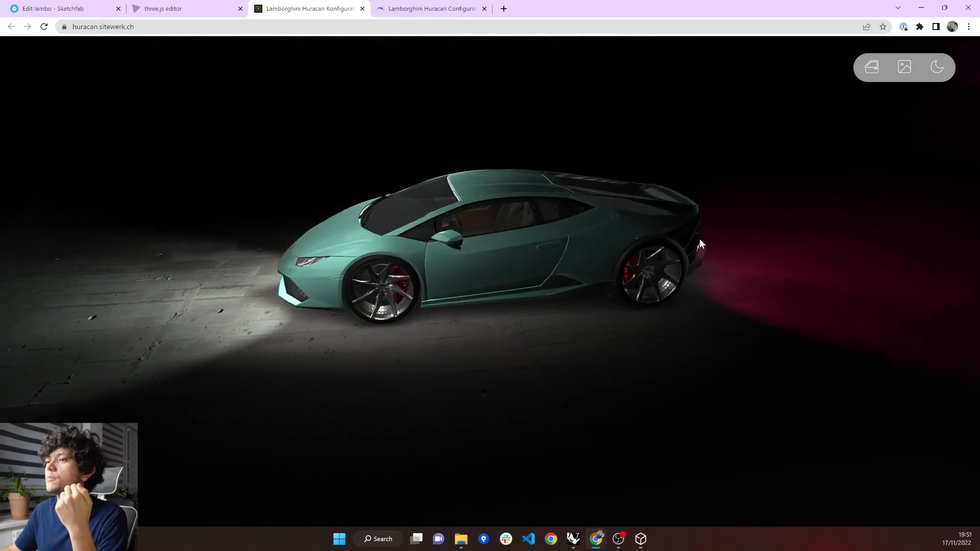
{"action": "left_click_drag", "start_coordinate": [491, 256], "coordinate": [746, 240]}
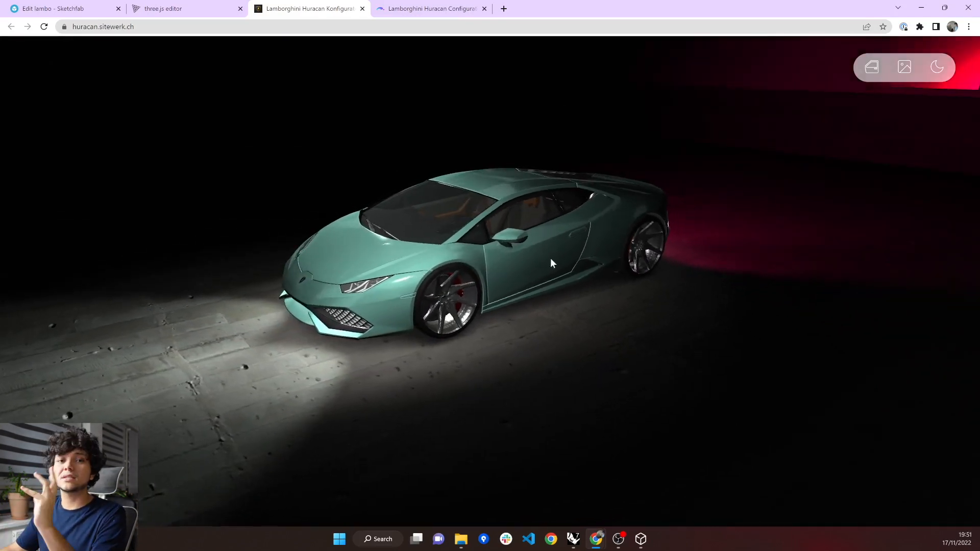
{"action": "left_click_drag", "start_coordinate": [596, 246], "coordinate": [745, 188]}
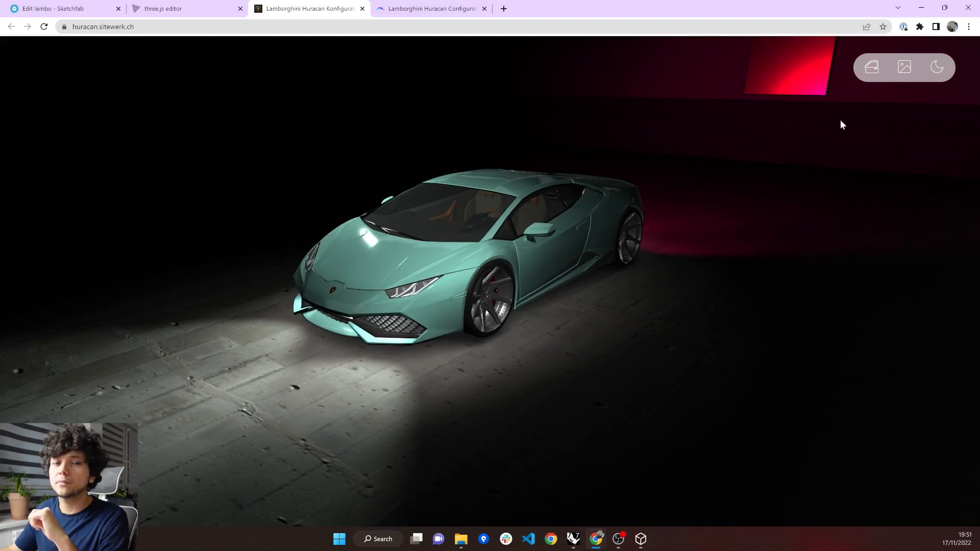
Open the car's doors in the night showroom scene.
{"action": "left_click", "coordinate": [872, 69]}
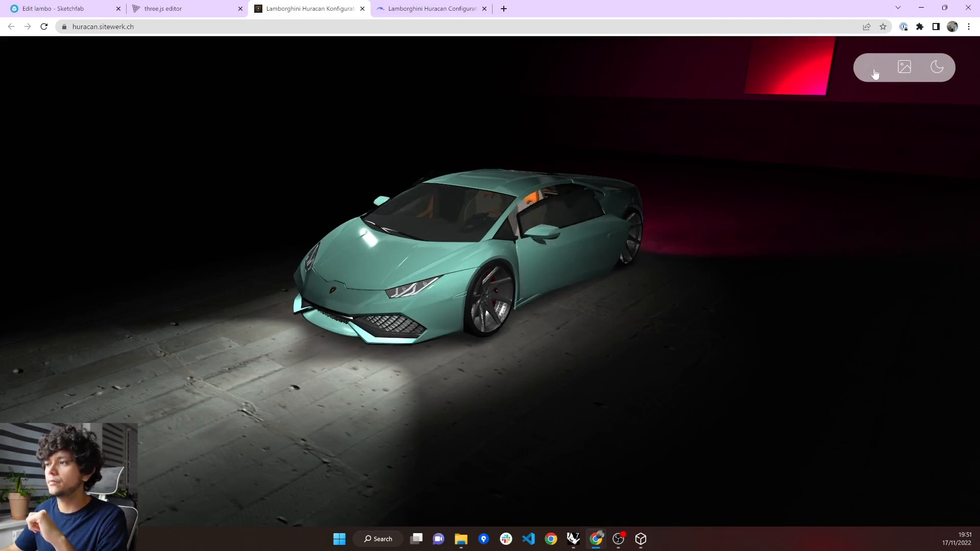
{"action": "left_click", "coordinate": [874, 72]}
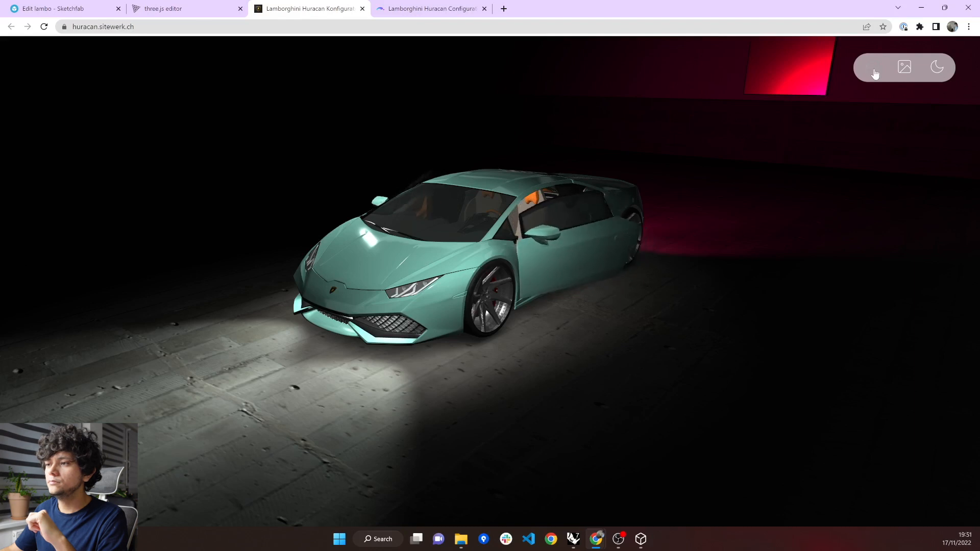